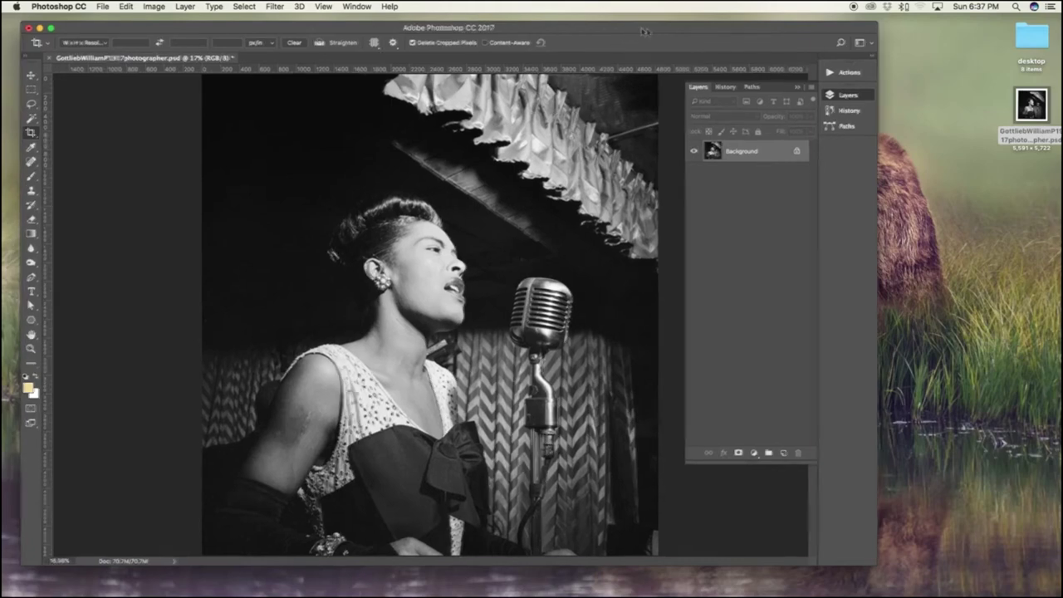
mouse_move(631, 29)
mouse_down()
mouse_move(683, 34)
mouse_move(647, 25)
mouse_up()
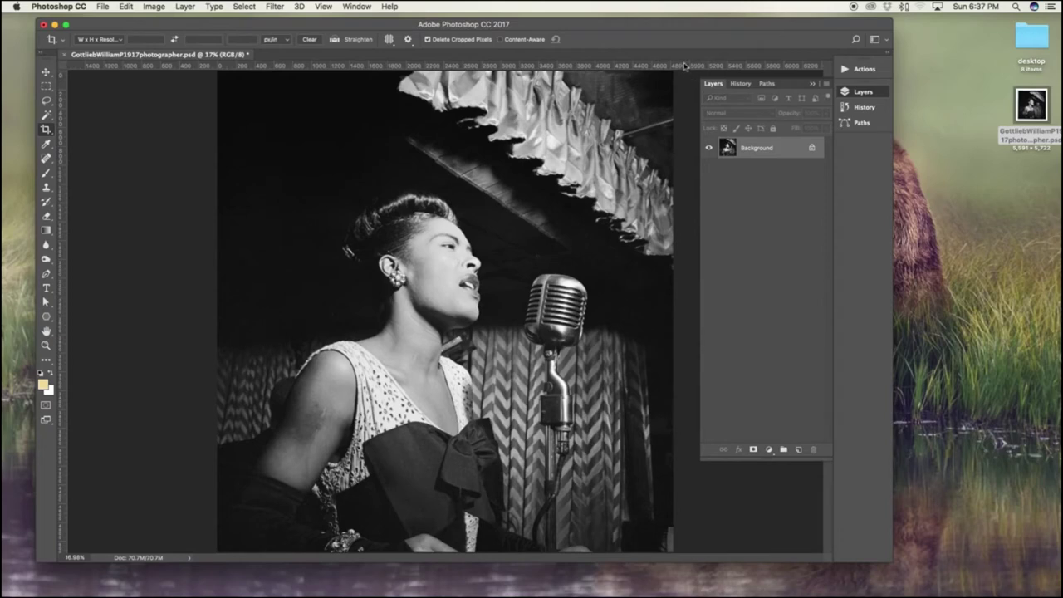
drag(688, 24, 675, 27)
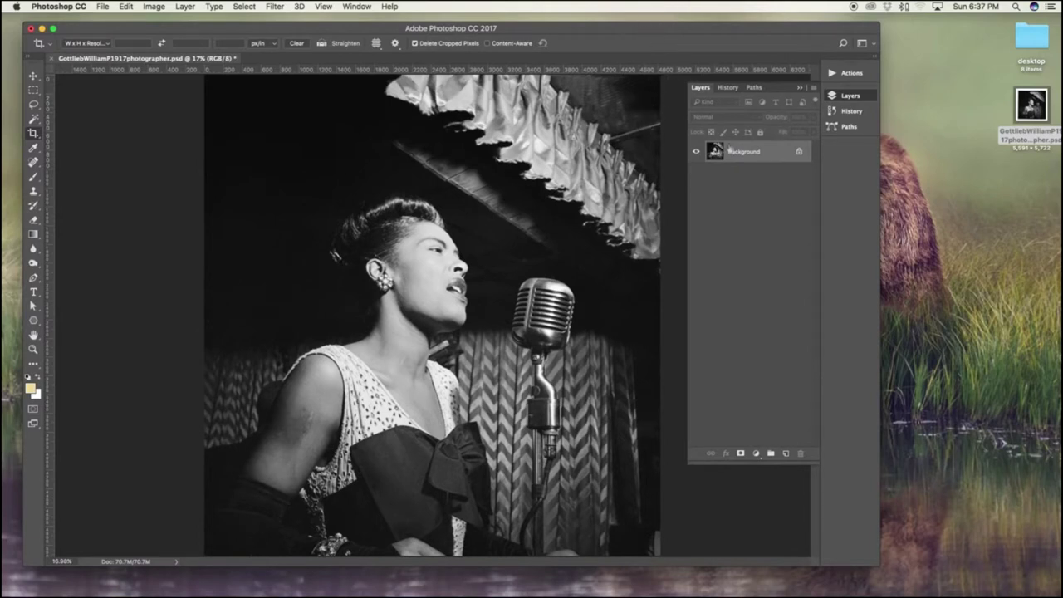
drag(661, 31, 686, 33)
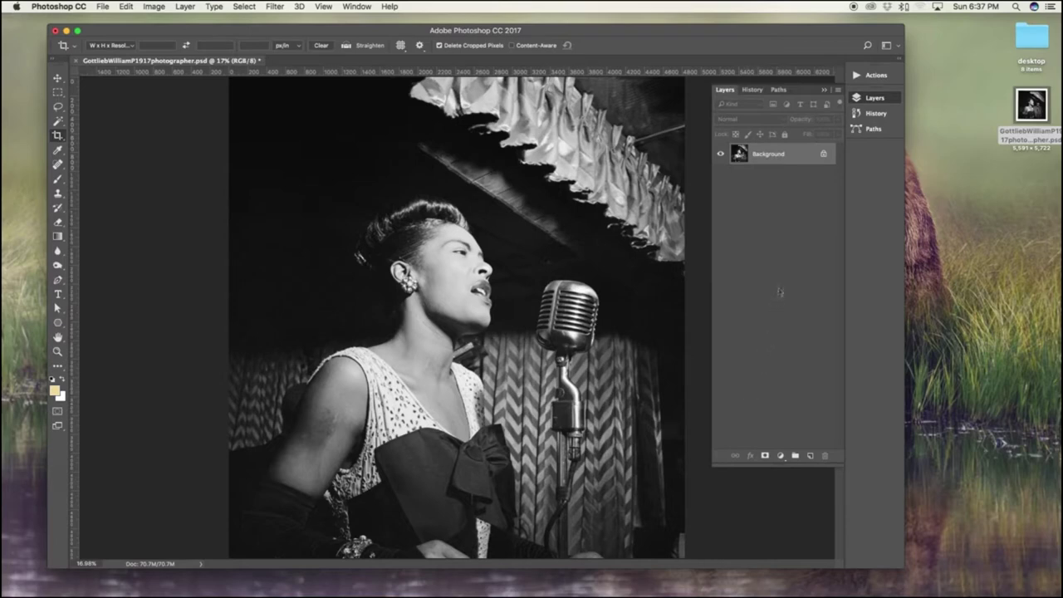
drag(808, 34, 819, 42)
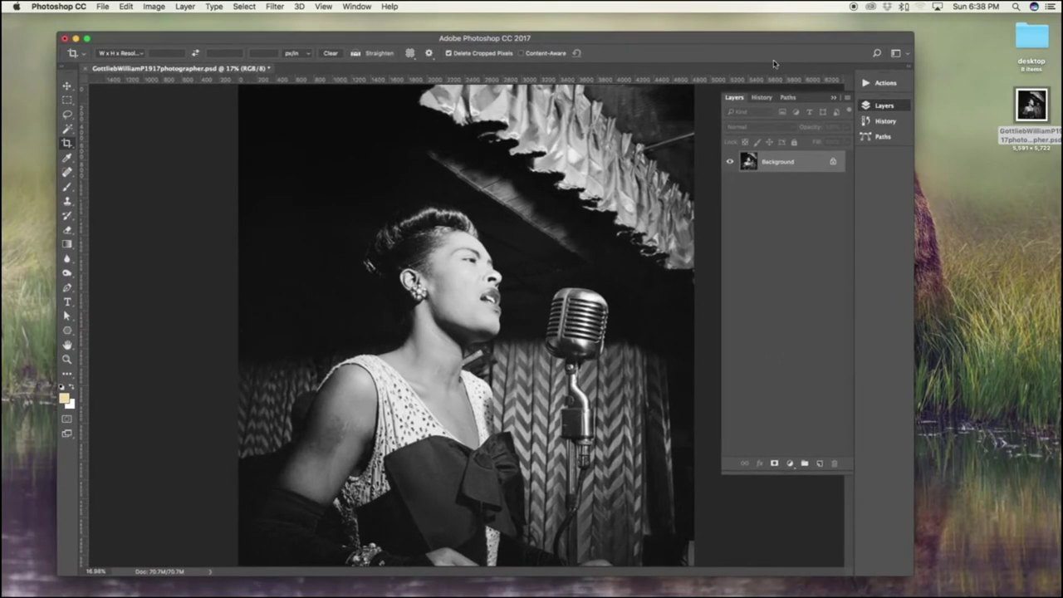
key(super+plus)
key(super+plus)
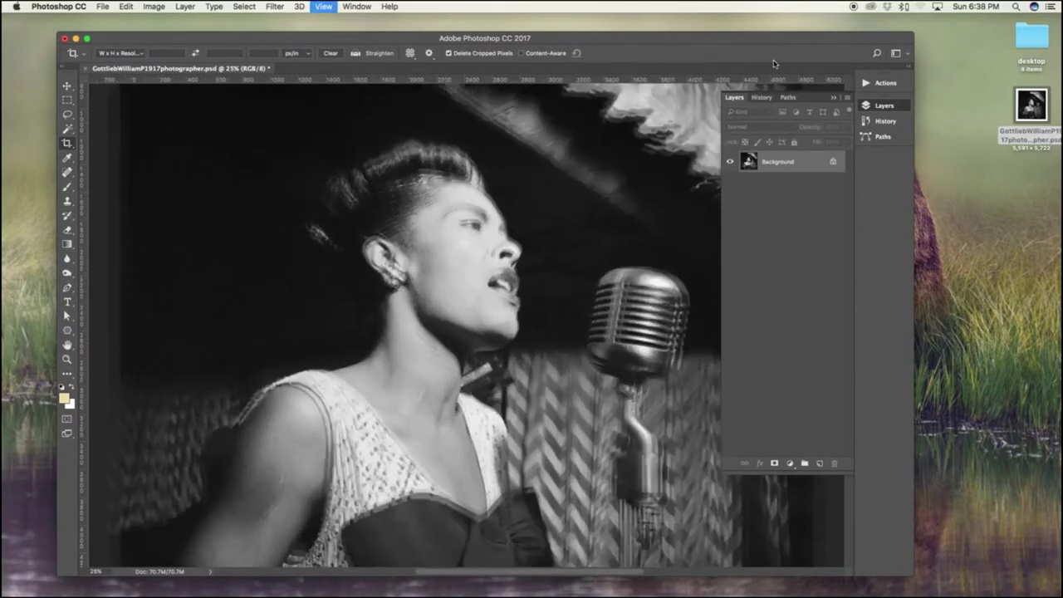
drag(484, 347, 454, 306)
scroll(453, 306, up, 5)
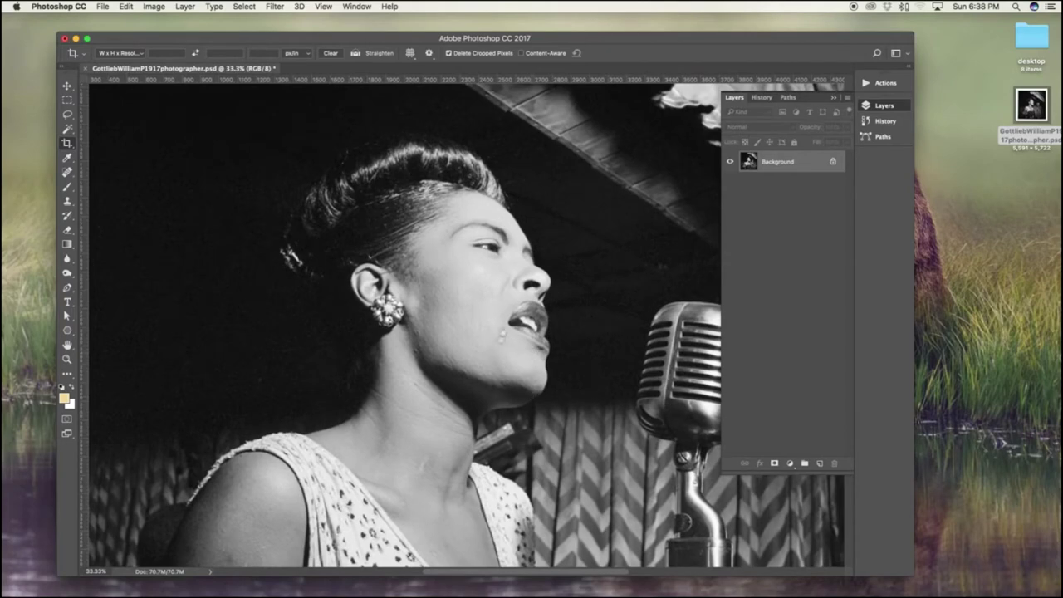
key(super+minus)
key(super+minus)
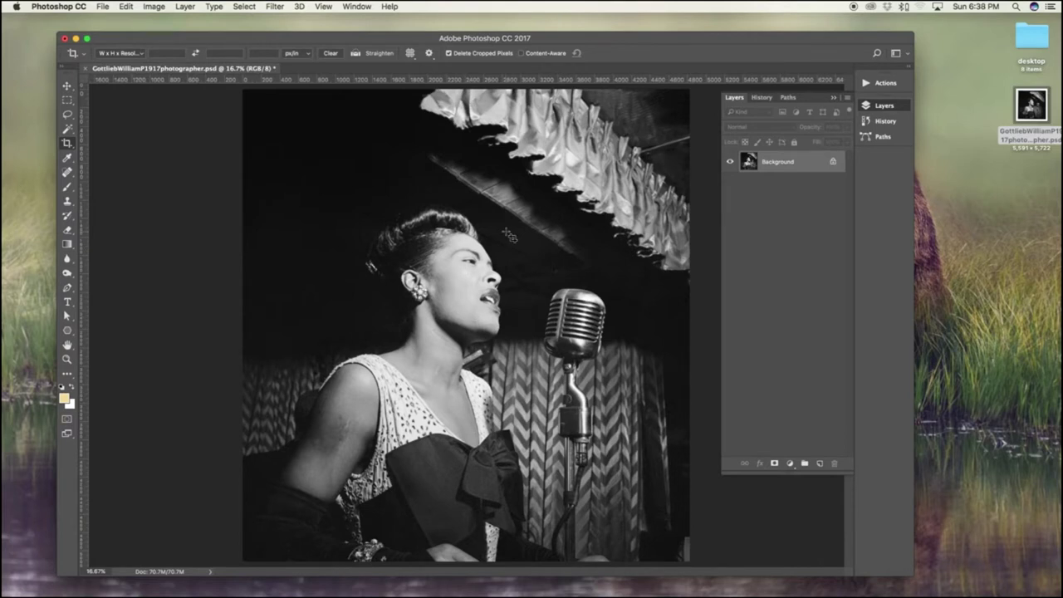
Duplicate the Background layer and add a Hue/Saturation adjustment layer above the copy.
key(super+j)
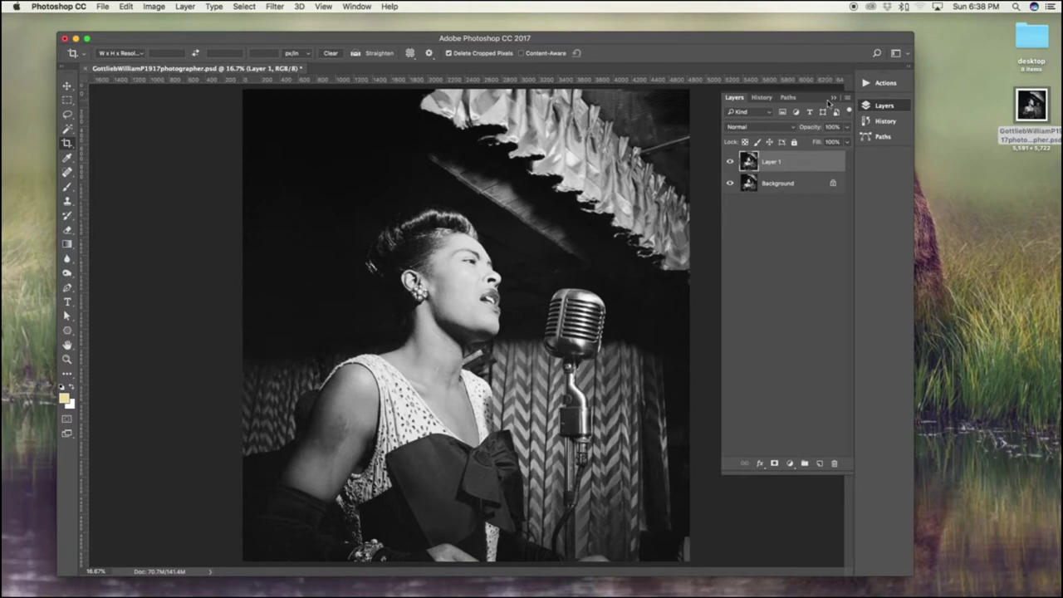
key(super+equal)
key(super+equal)
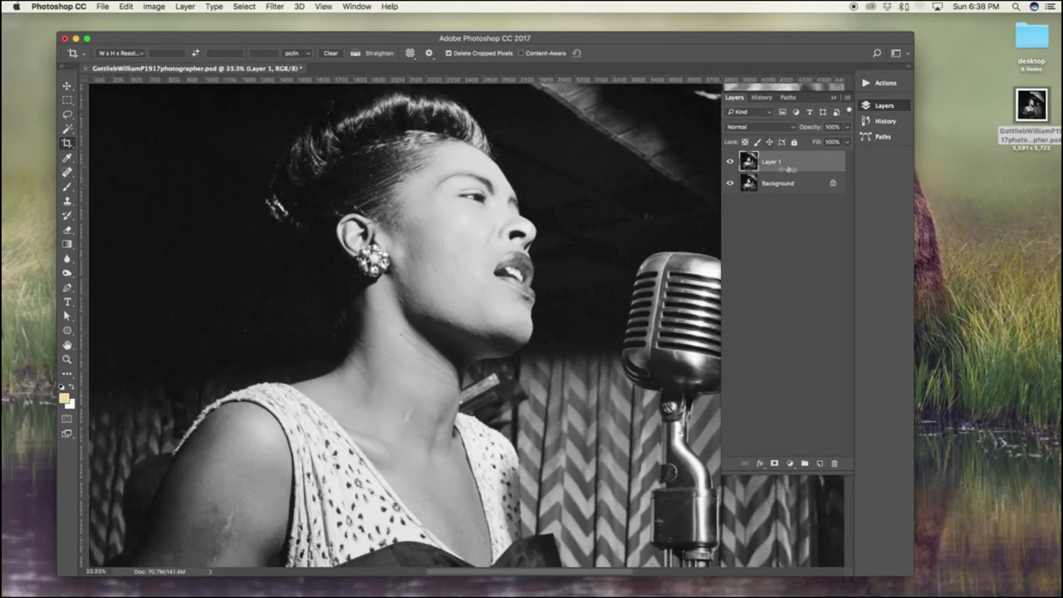
click(184, 7)
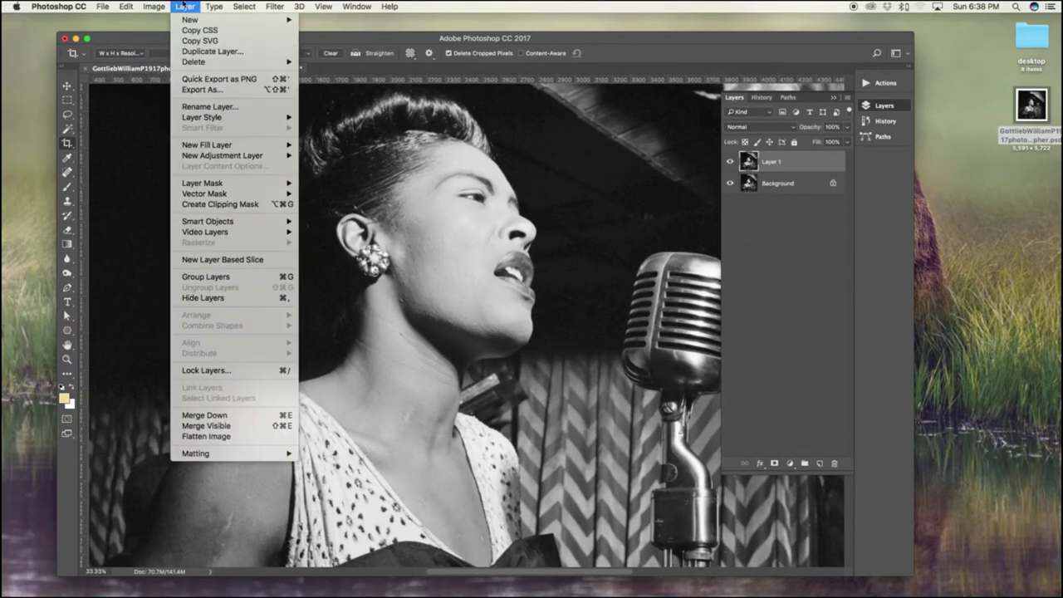
mouse_move(290, 158)
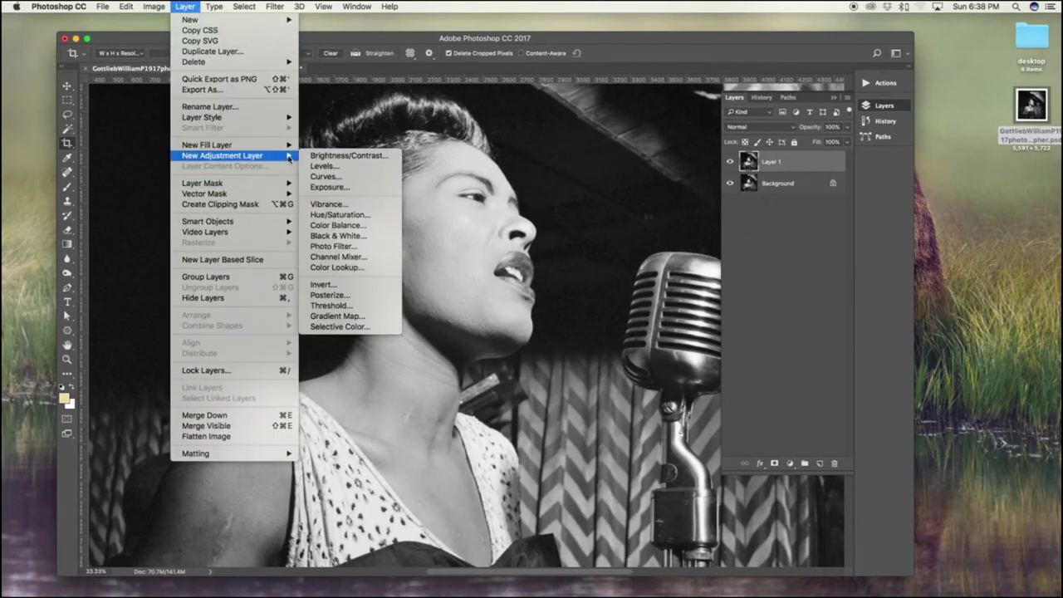
click(362, 217)
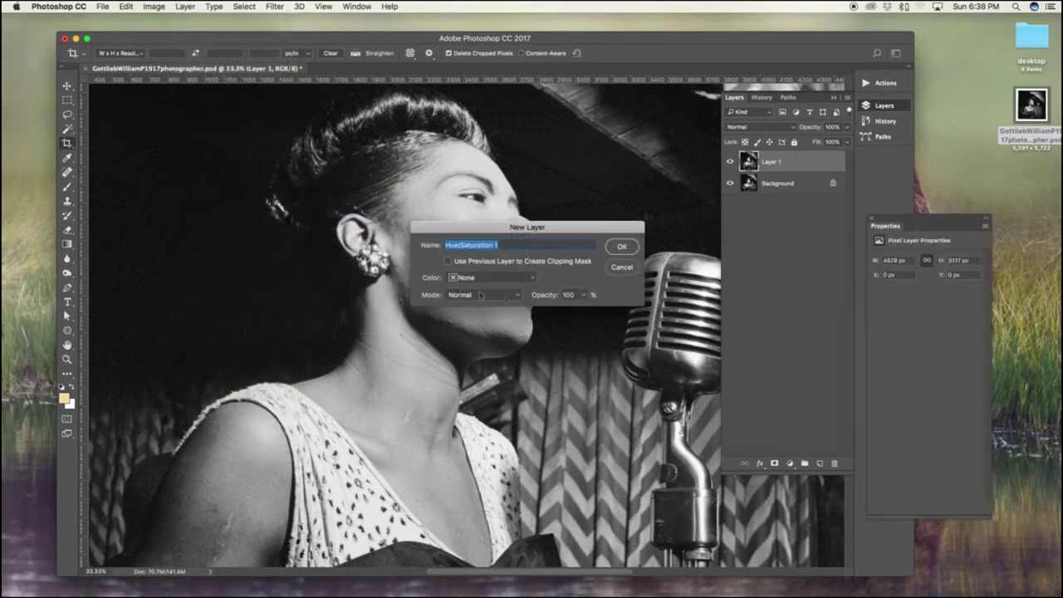
click(622, 246)
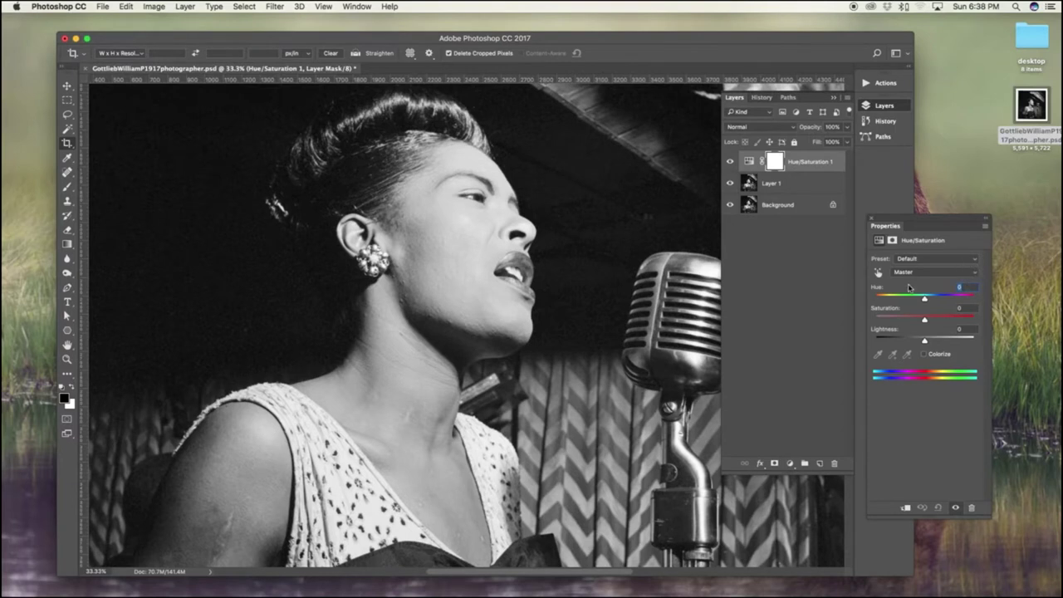
Colorize the Hue/Saturation adjustment with hue 18 and saturation 37, and invert its layer mask to black.
text(10)
key(Return)
click(924, 354)
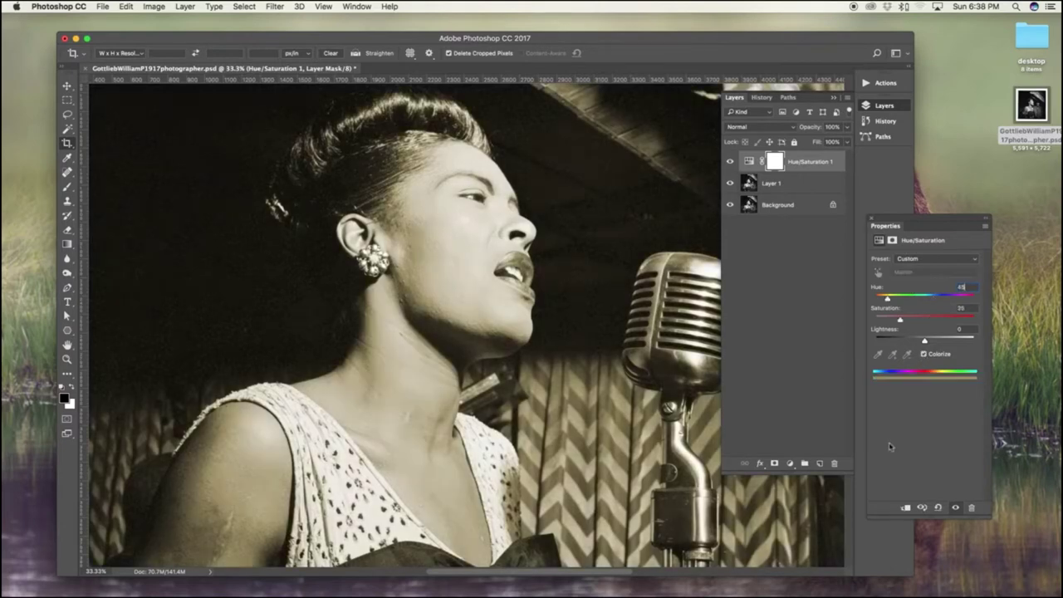
key(Return)
text(188)
key(BackSpace)
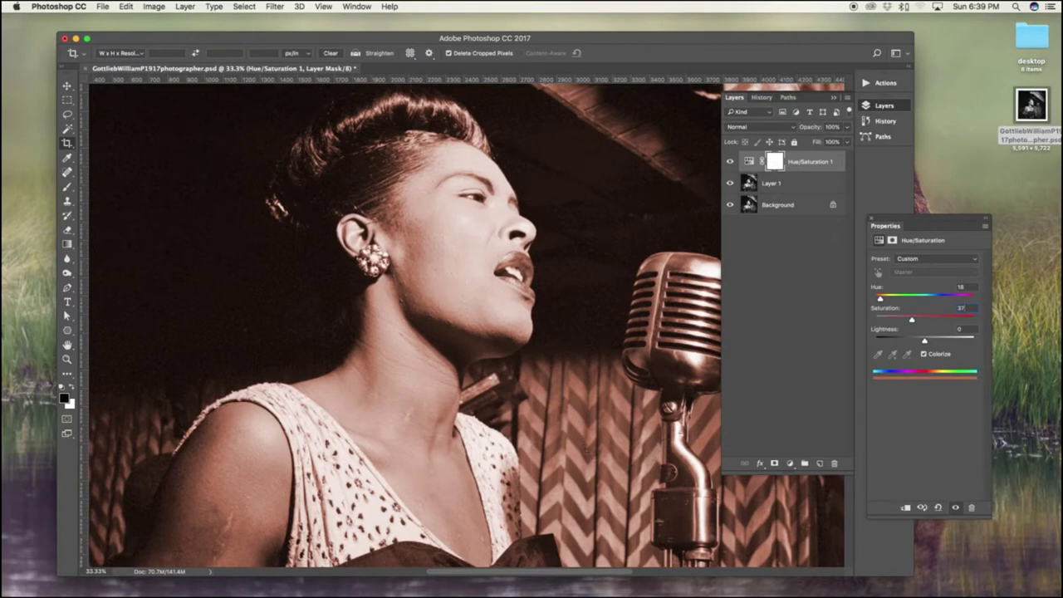
click(774, 162)
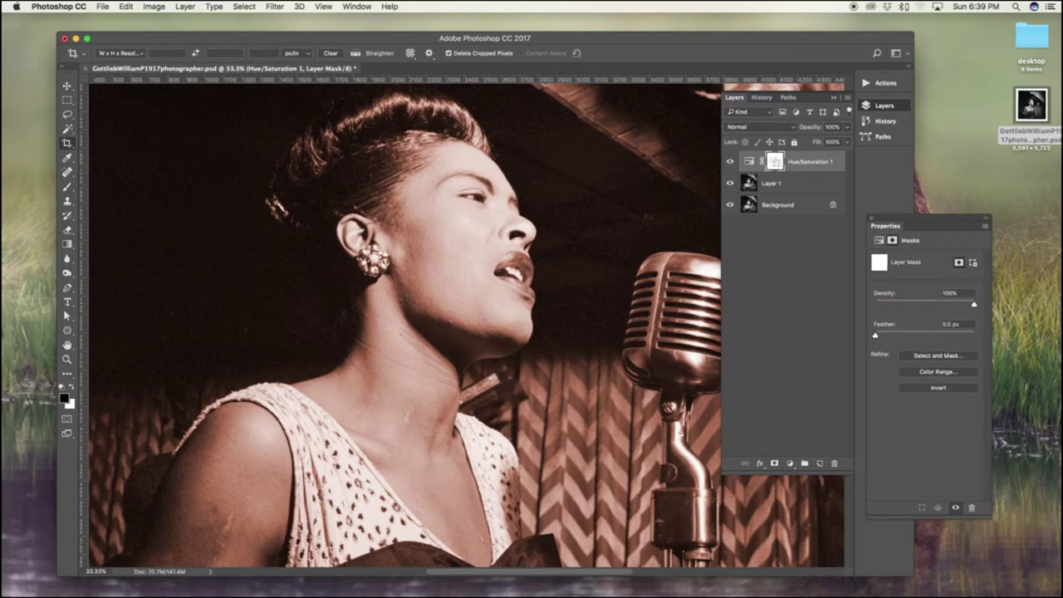
key(super+i)
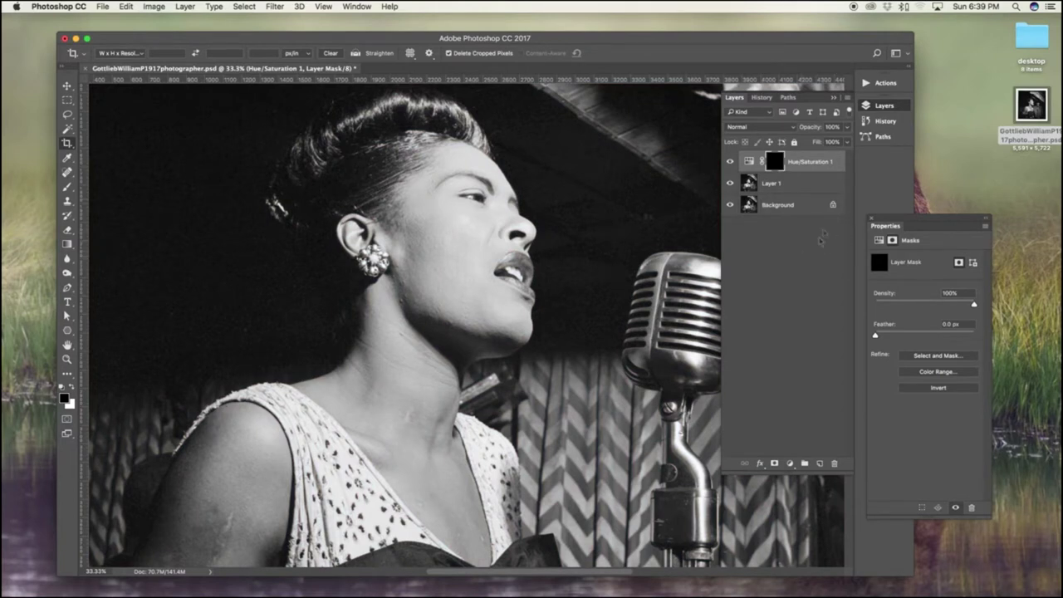
Paint white on the layer mask over the singer's cheek with the Brush tool, raising the brush opacity to 100%.
key(super+1)
scroll(513, 183, up, 10)
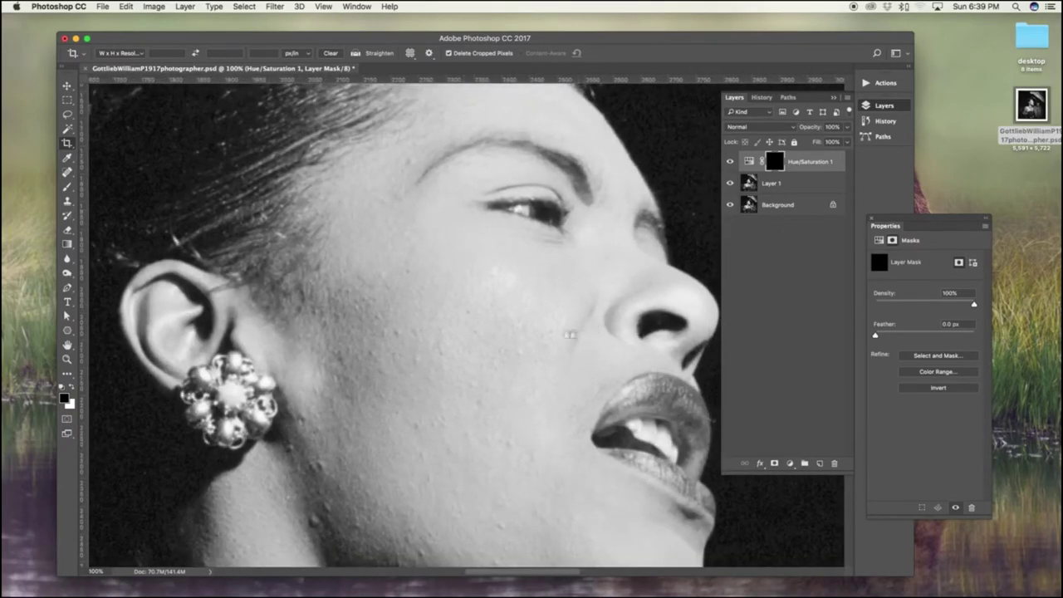
scroll(553, 331, right, 3)
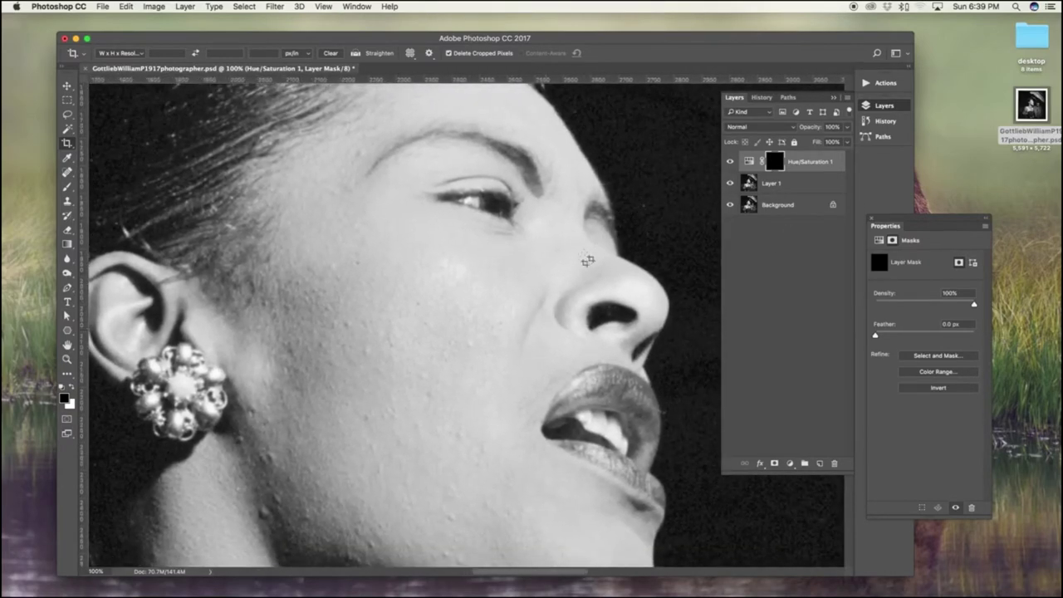
key(b)
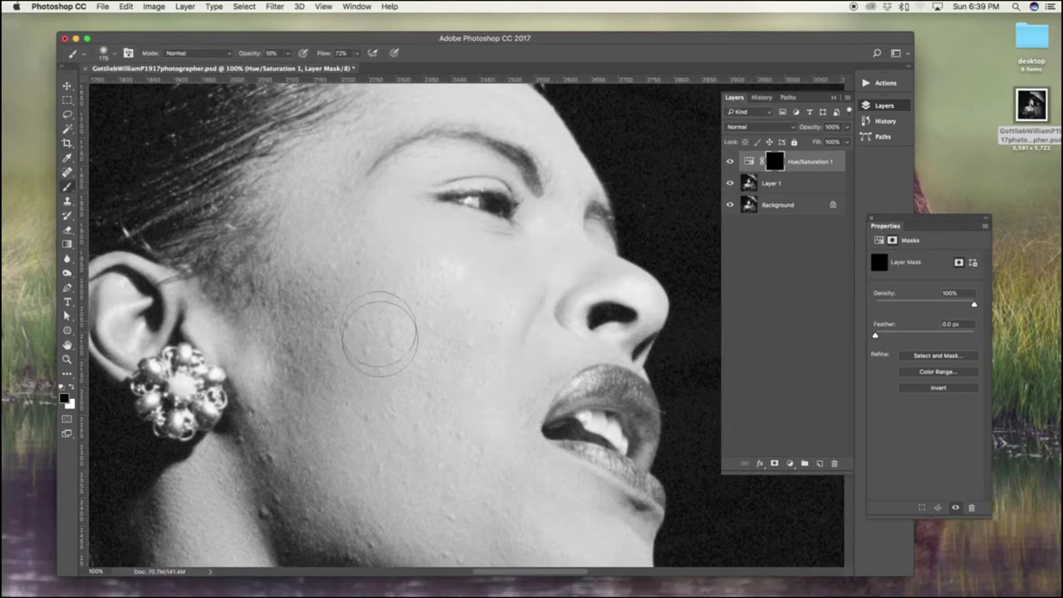
key(x)
drag(417, 348, 403, 356)
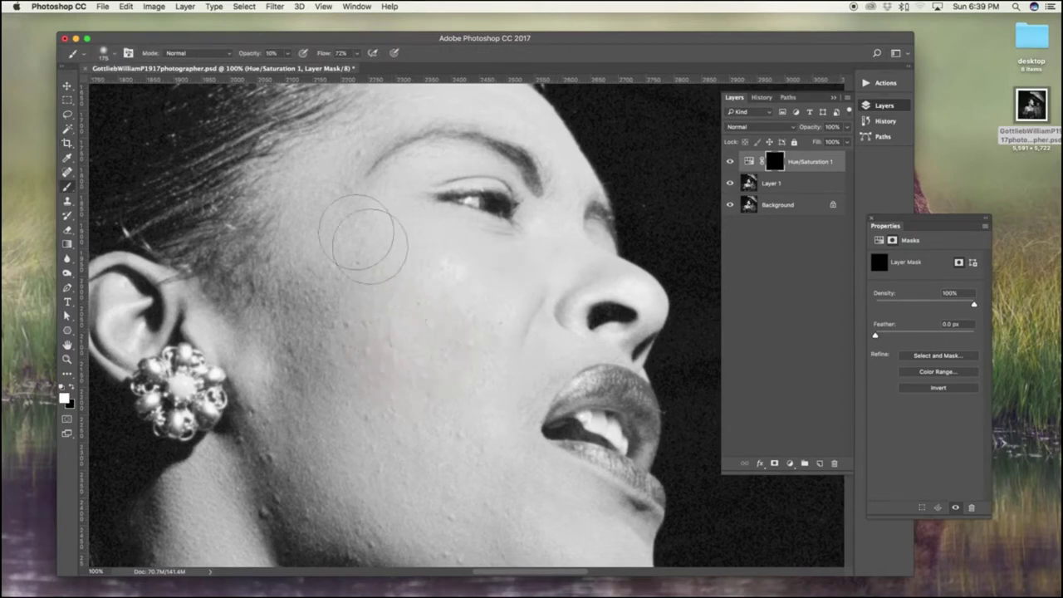
click(286, 53)
drag(288, 70, 342, 70)
drag(408, 335, 427, 304)
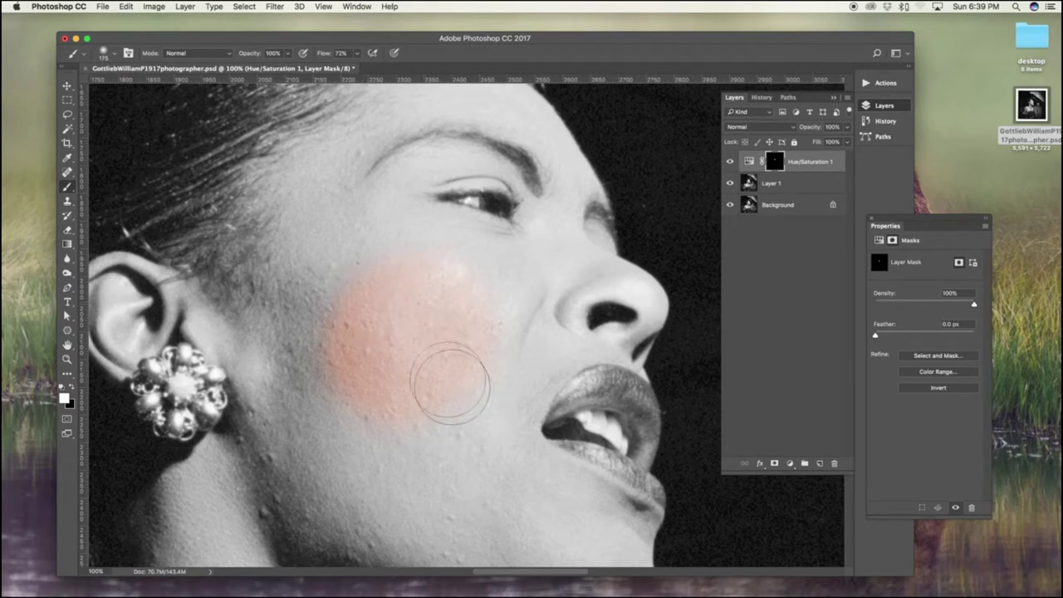
Paint the mask white over the temple, eye area and forehead up to the hairline with a smaller brush.
key(bracketleft)
key(bracketleft)
key(bracketleft)
key(bracketleft)
key(bracketleft)
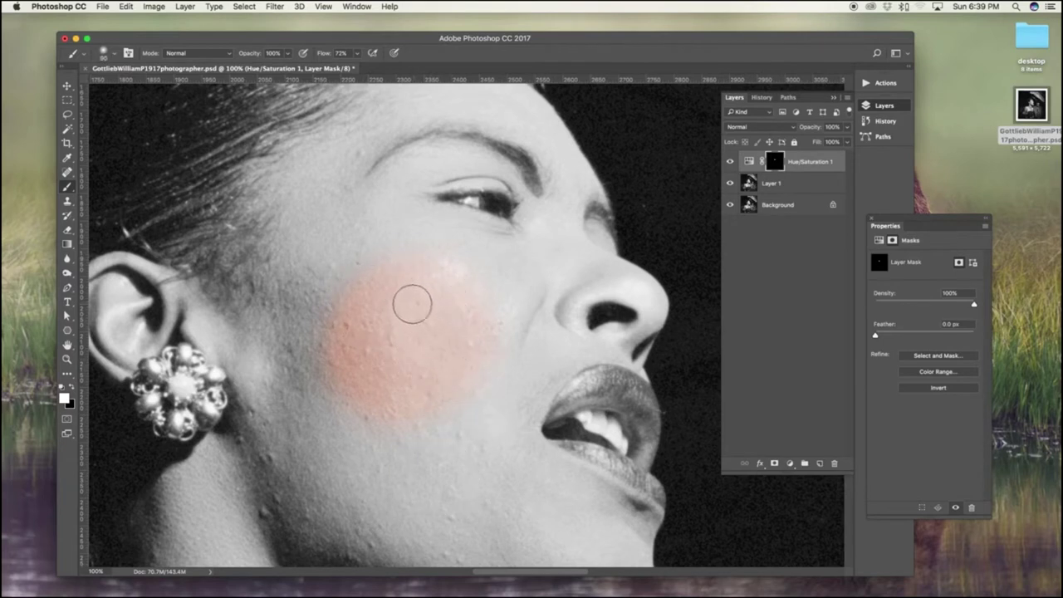
drag(449, 307, 399, 238)
mouse_move(337, 178)
mouse_down()
mouse_move(352, 203)
mouse_move(316, 171)
mouse_move(379, 141)
mouse_move(532, 242)
mouse_up()
scroll(532, 243, up, 5)
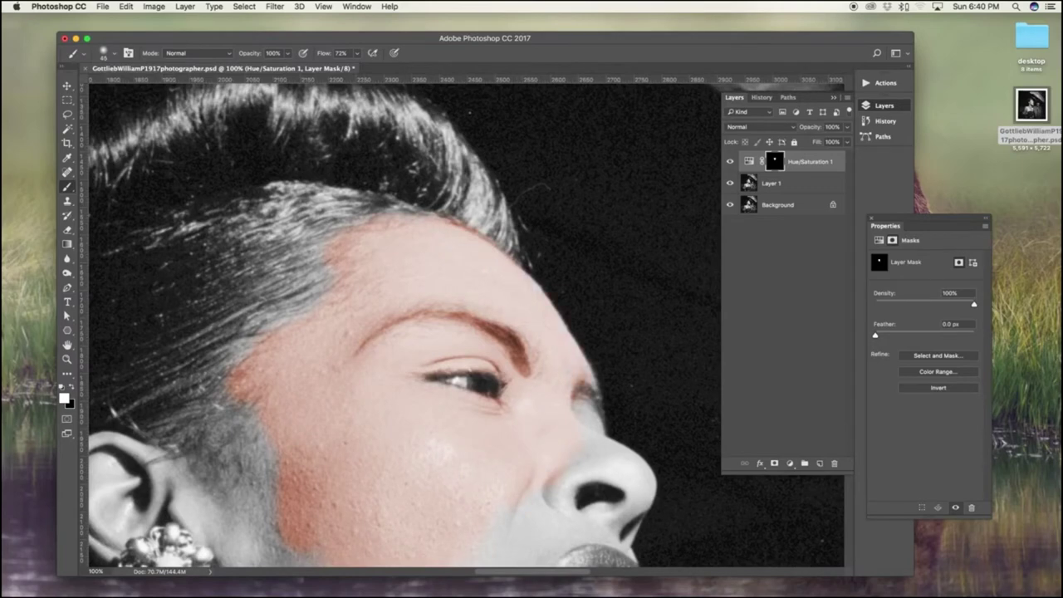
Paint the mask white over the nose, the lips and the skin around the mouth down to the chin's edge.
scroll(521, 290, down, 5)
mouse_move(523, 324)
mouse_down()
mouse_move(539, 324)
mouse_move(534, 303)
mouse_move(553, 338)
mouse_move(561, 285)
mouse_up()
scroll(452, 241, right, 3)
scroll(453, 241, down, 1)
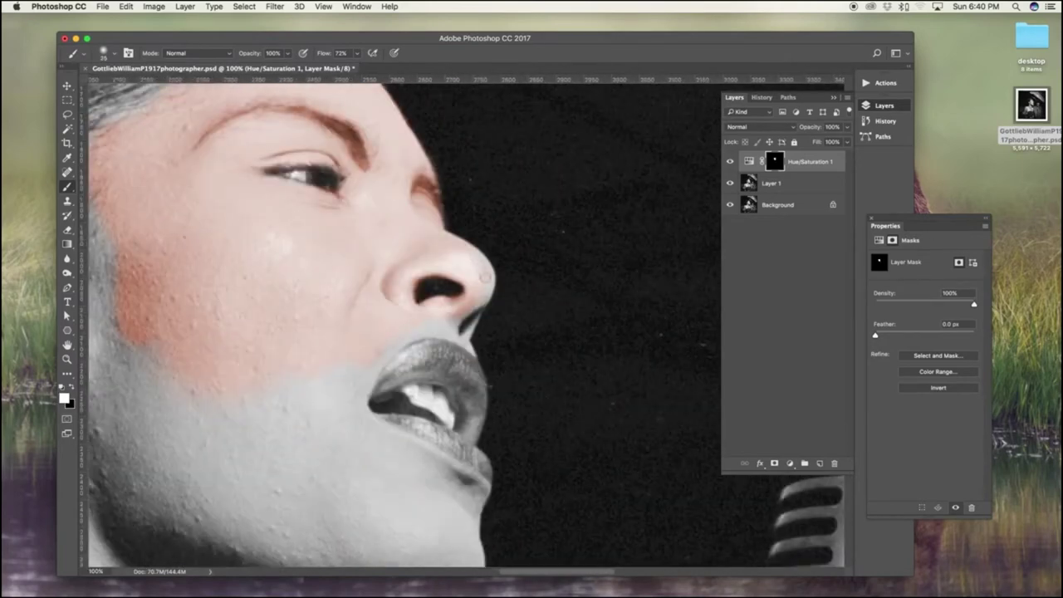
drag(446, 332, 375, 383)
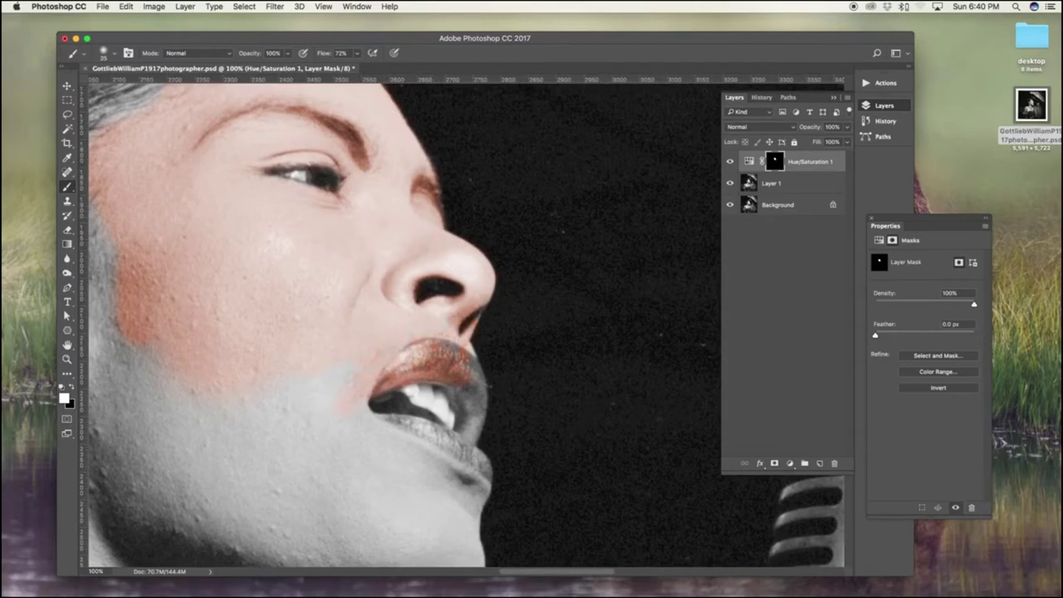
mouse_move(465, 438)
mouse_down()
mouse_move(476, 465)
mouse_move(422, 436)
mouse_move(335, 433)
mouse_move(292, 415)
mouse_up()
scroll(293, 415, down, 4)
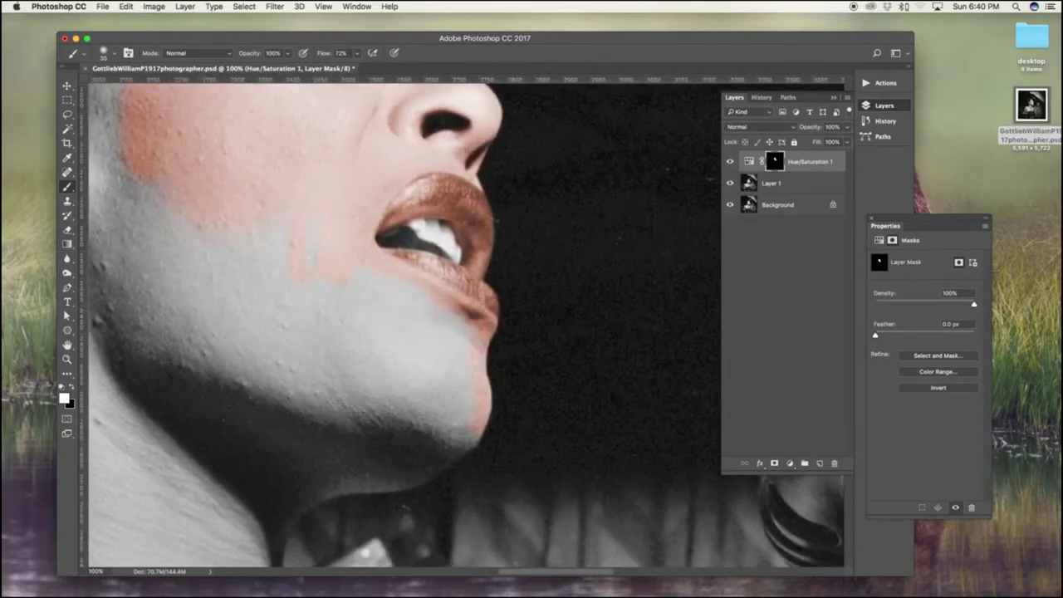
Paint the mask white along the jaw's underside, the front of the neck and the dress opening down to its point.
scroll(398, 324, down, 8)
scroll(399, 323, left, 3)
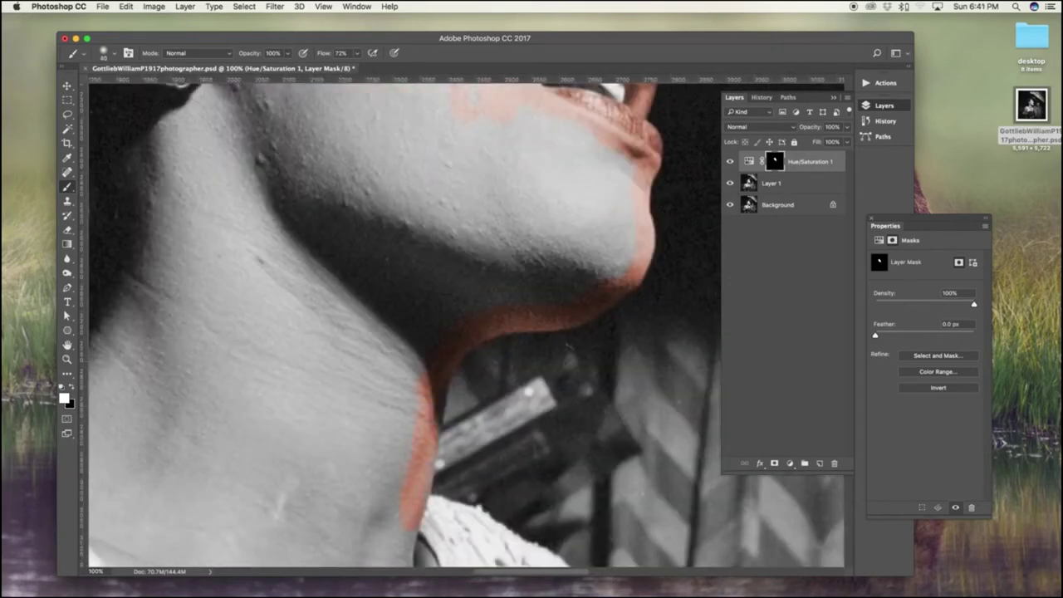
scroll(399, 324, down, 7)
scroll(399, 324, right, 4)
drag(425, 241, 470, 372)
scroll(465, 324, down, 3)
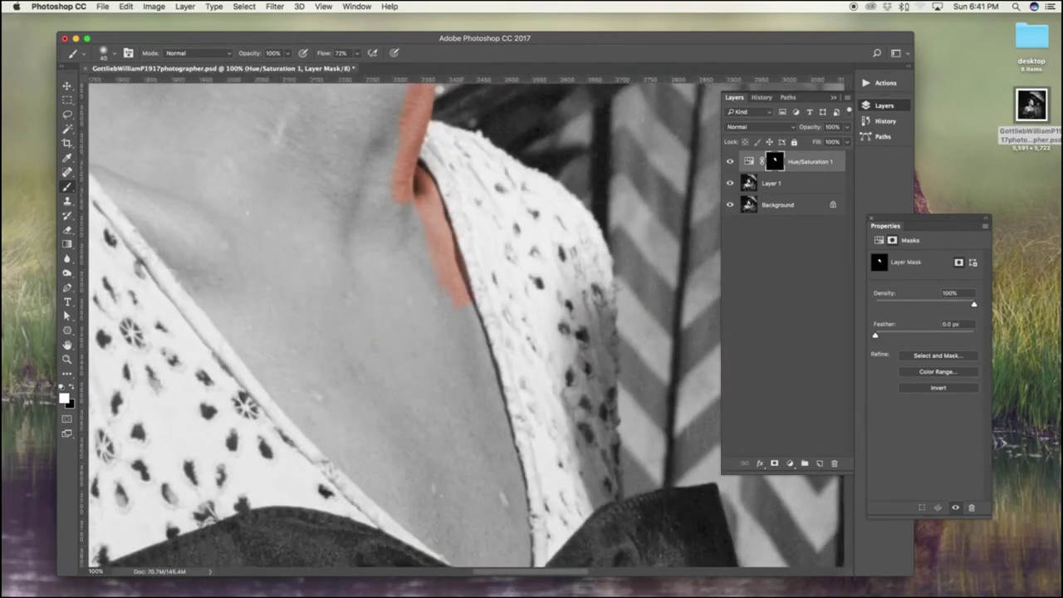
scroll(473, 365, down, 4)
scroll(473, 365, right, 1)
mouse_move(459, 284)
mouse_down()
mouse_move(496, 470)
mouse_move(466, 407)
mouse_up()
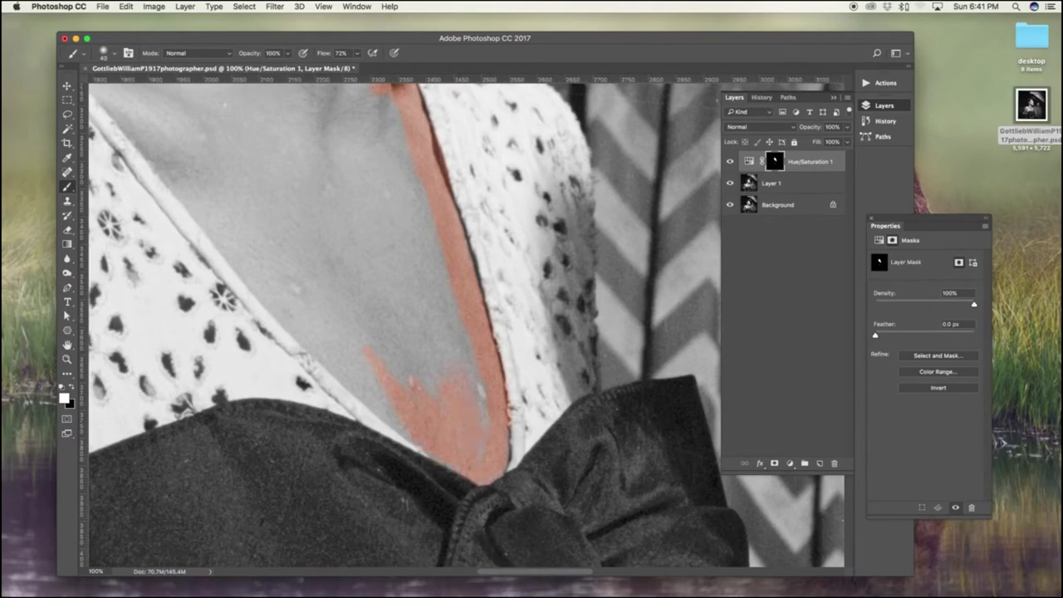
Enlarge the brush and paint the mask white along the skin beside the nearer dress strap, from the neckline's point upward.
key(x)
key(x)
key(bracketright)
key(bracketright)
key(bracketright)
key(bracketright)
key(bracketright)
key(bracketright)
drag(400, 396, 319, 308)
scroll(324, 295, up, 5)
scroll(324, 295, left, 4)
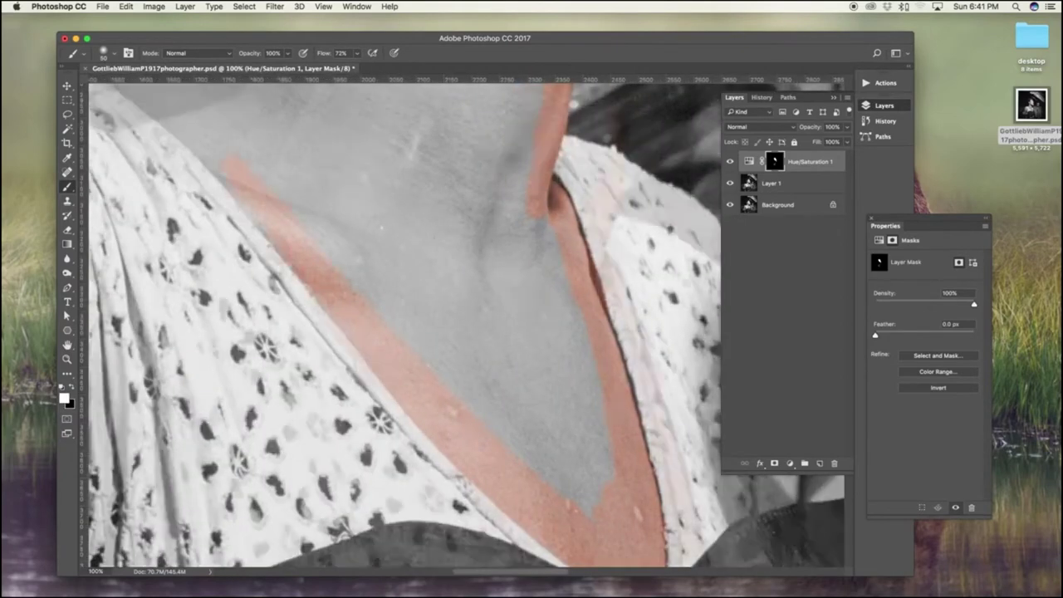
Touch up the mask along the neckline edge in black, and extend the white painting toward the shoulder with a smaller brush.
scroll(324, 295, up, 5)
key(x)
drag(309, 325, 342, 363)
key(x)
key(bracketleft)
key(bracketleft)
key(bracketleft)
drag(236, 236, 206, 216)
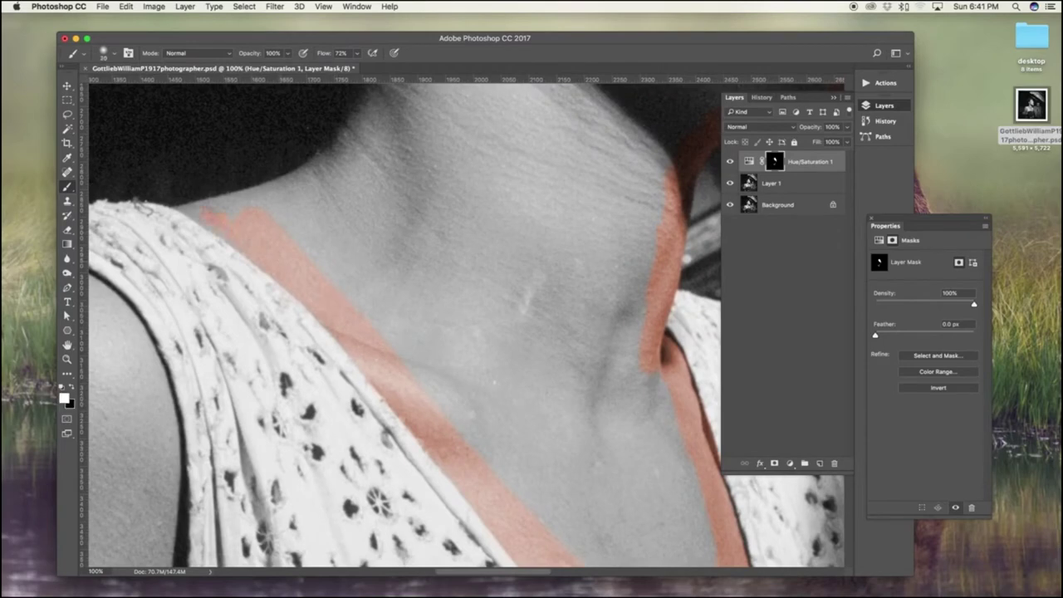
Paint the mask white along the shoulder line and the back edge of the neck, up to the skin around the earring.
scroll(398, 324, up, 4)
scroll(398, 324, right, 2)
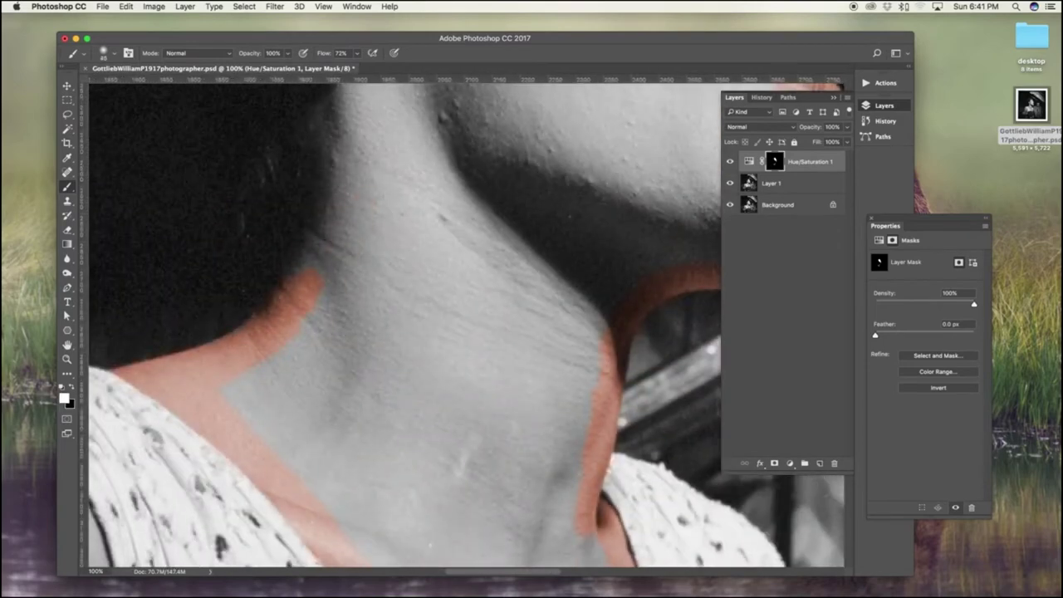
scroll(399, 324, up, 5)
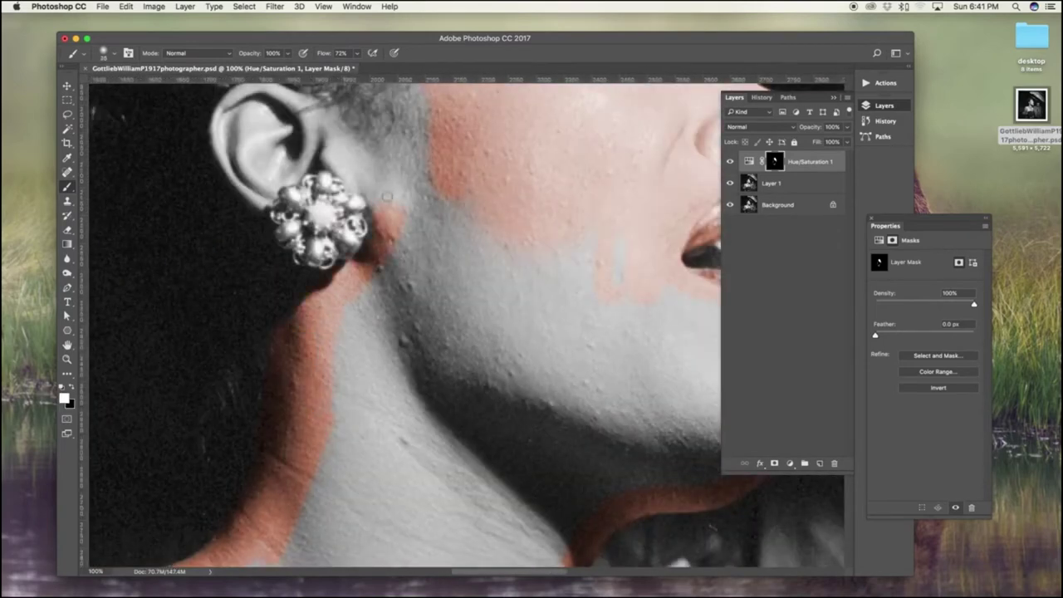
mouse_move(387, 197)
mouse_down()
mouse_move(359, 189)
mouse_move(363, 169)
mouse_up()
key(bracketright)
key(bracketright)
key(bracketright)
key(bracketright)
key(bracketright)
mouse_move(387, 284)
mouse_down()
mouse_move(339, 152)
mouse_move(267, 187)
mouse_up()
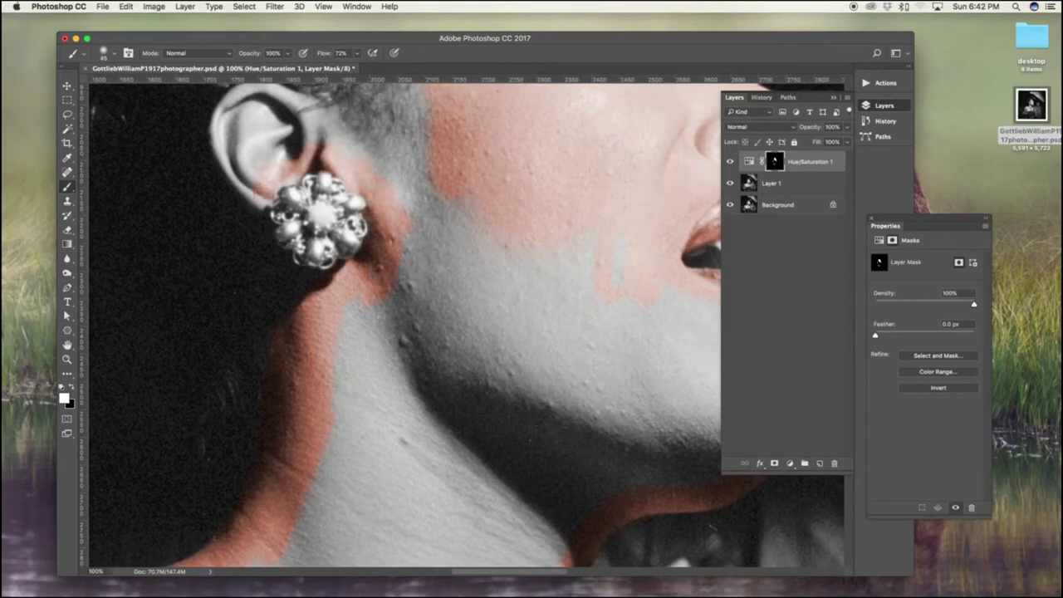
Paint the mask white over the ear and, with a larger brush, over the sideburn area and the adjoining cheek.
scroll(399, 324, up, 2)
scroll(399, 324, left, 2)
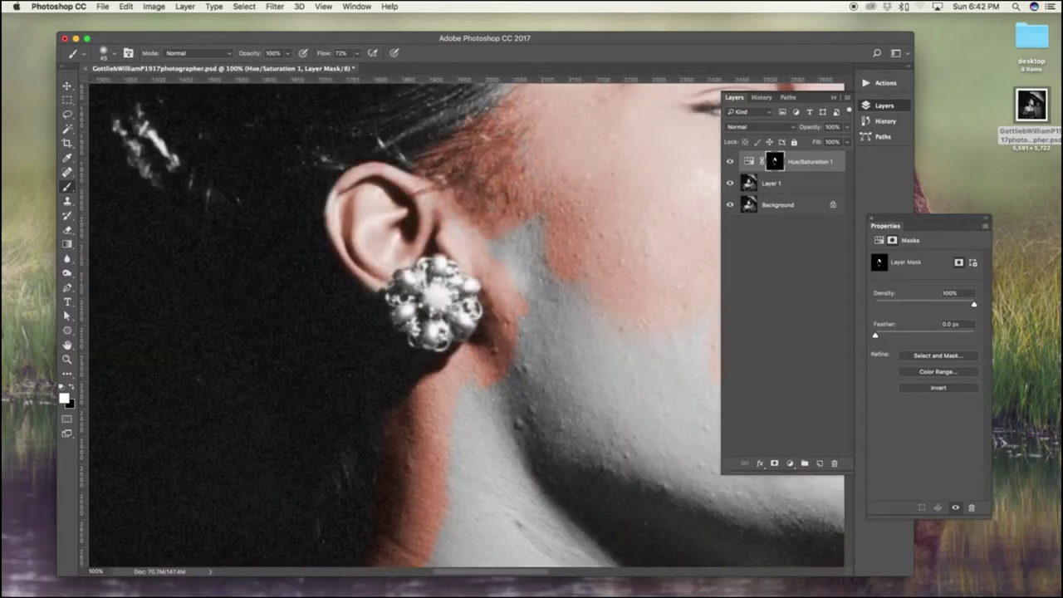
drag(534, 297, 555, 249)
drag(583, 143, 588, 358)
key(bracketright)
key(bracketright)
key(bracketright)
key(bracketright)
key(bracketright)
key(bracketright)
key(bracketright)
key(bracketright)
drag(465, 340, 611, 204)
drag(598, 389, 423, 174)
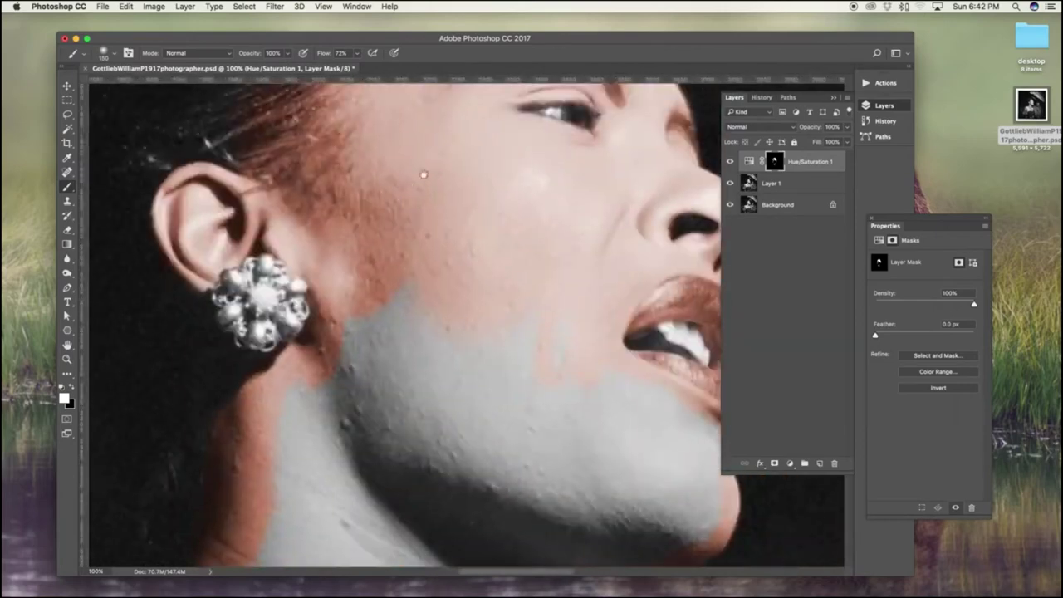
Fill the lower cheek, jaw, chin and upper neck in white on the mask with a larger, harder brush.
key(super+minus)
drag(481, 386, 456, 287)
key(bracketleft)
right_click(456, 287)
drag(493, 346, 538, 346)
click(487, 283)
drag(373, 235, 333, 449)
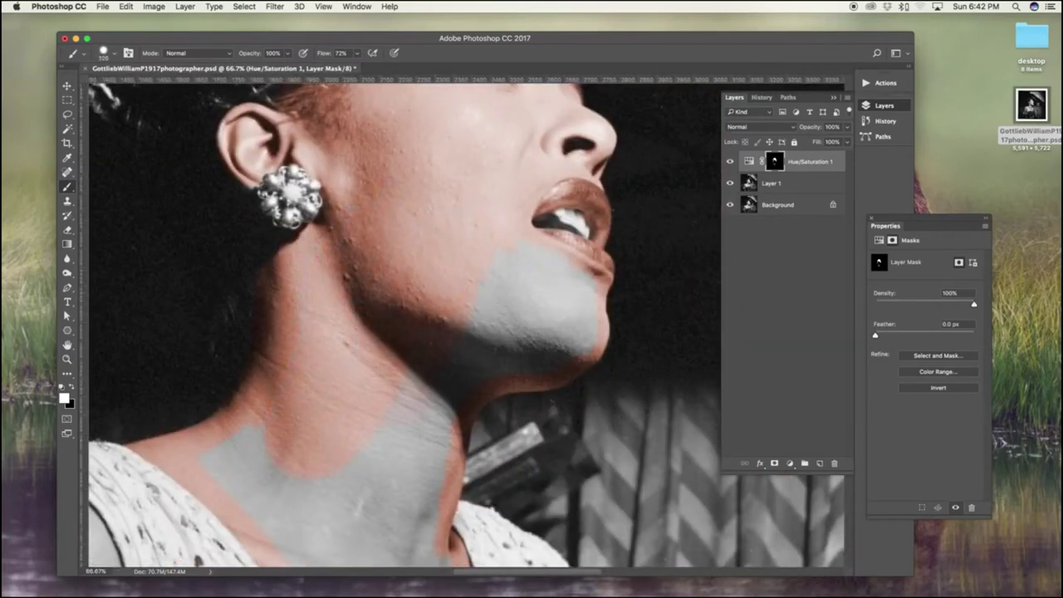
mouse_move(473, 324)
mouse_down()
mouse_move(545, 292)
mouse_move(514, 382)
mouse_up()
key(bracketleft)
key(bracketleft)
key(bracketleft)
key(bracketleft)
Fill the remaining neck and chest skin in white, using the red mask overlay to find and cover missed patches.
key(backslash)
drag(415, 515, 544, 272)
mouse_move(550, 310)
mouse_down()
mouse_move(374, 365)
mouse_move(521, 519)
mouse_move(450, 325)
mouse_up()
mouse_move(458, 332)
mouse_down()
mouse_move(510, 378)
mouse_move(511, 312)
mouse_up()
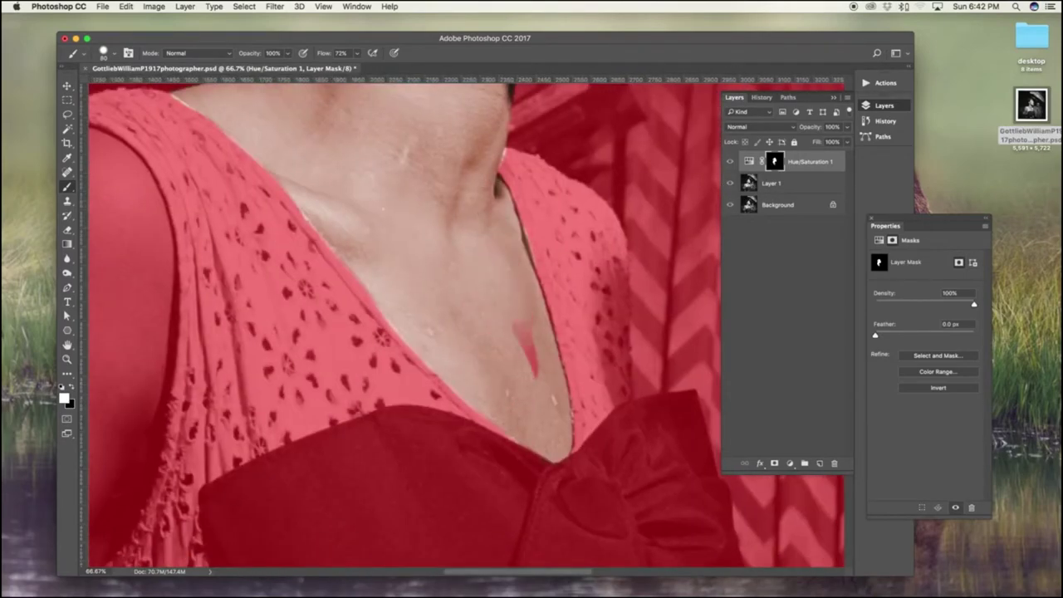
drag(249, 316, 619, 315)
key(backslash)
Paint the mask white over the top of the nearer shoulder with a soft brush, and clean the dress's frayed edge in black.
mouse_move(453, 267)
mouse_down()
mouse_move(411, 334)
mouse_move(415, 307)
mouse_up()
right_click(417, 308)
key(super+plus)
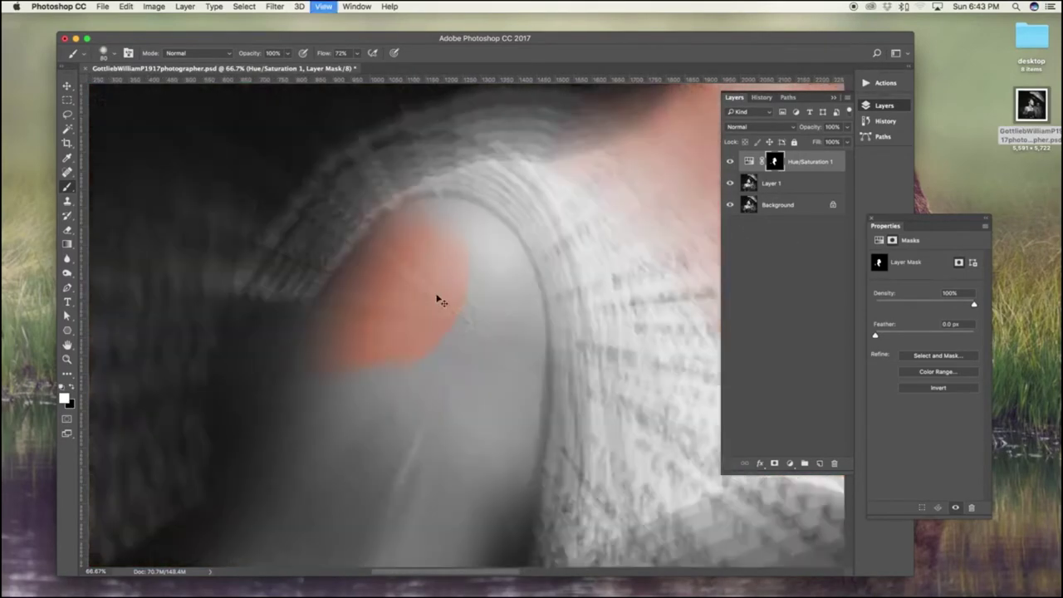
key(x)
drag(422, 229, 390, 257)
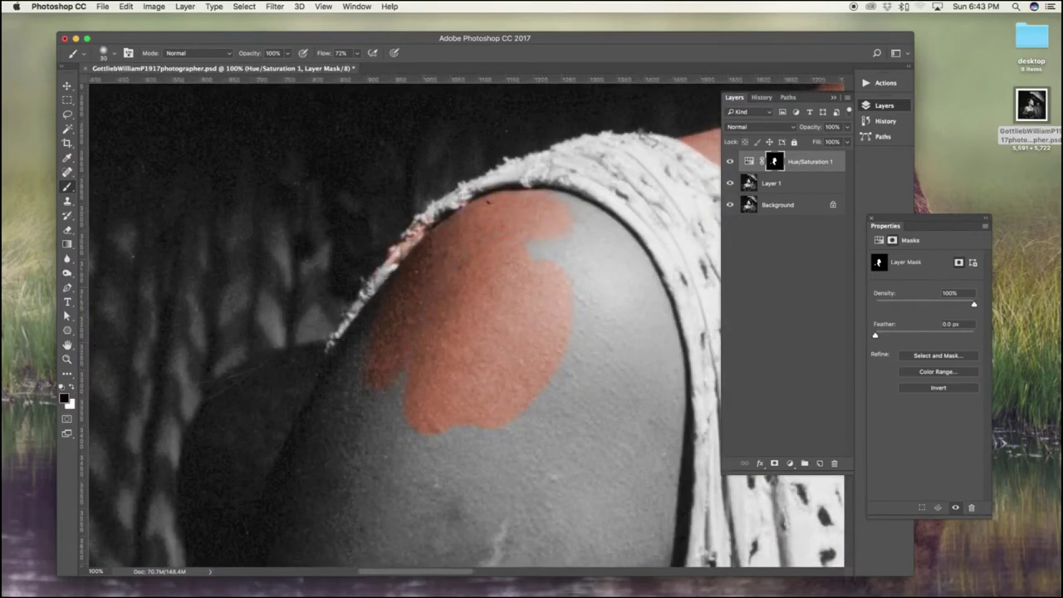
key(x)
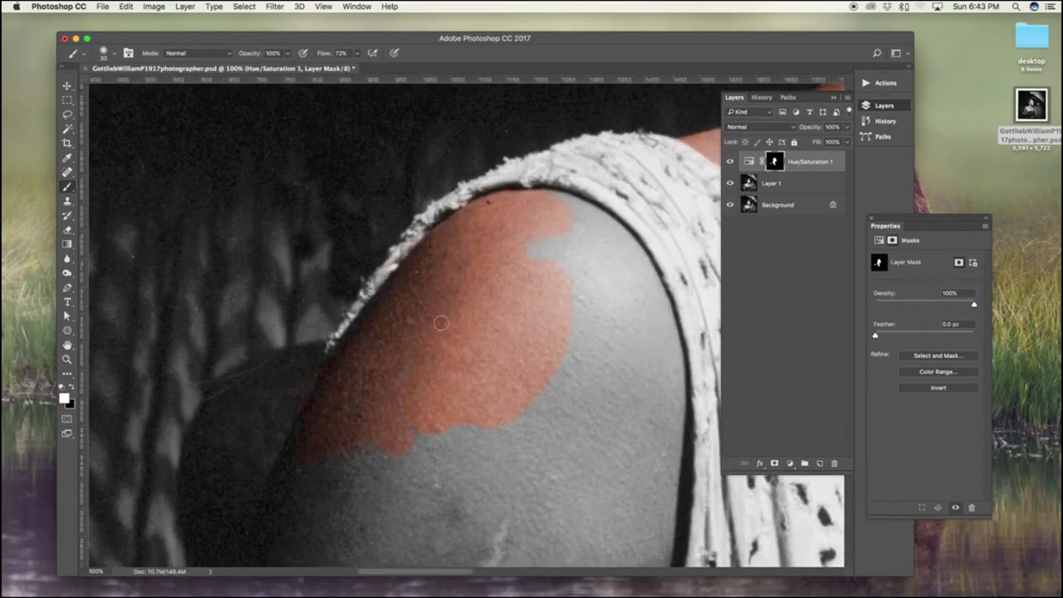
drag(525, 352, 387, 376)
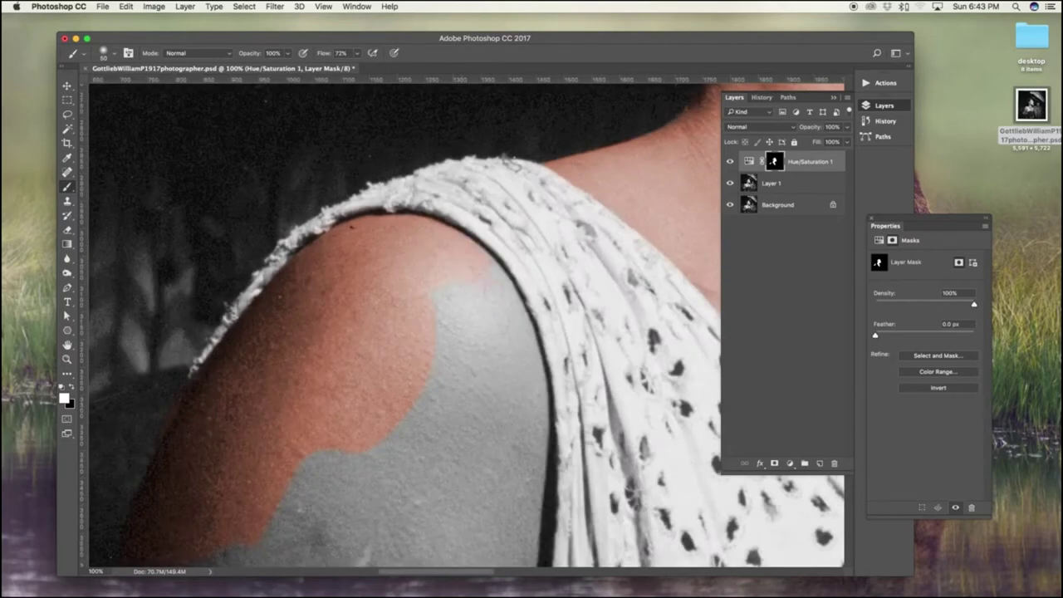
Outline the arm in white on the mask along the armhole, the outer edge and the glove's upper edge.
drag(466, 266, 519, 324)
scroll(465, 324, down, 5)
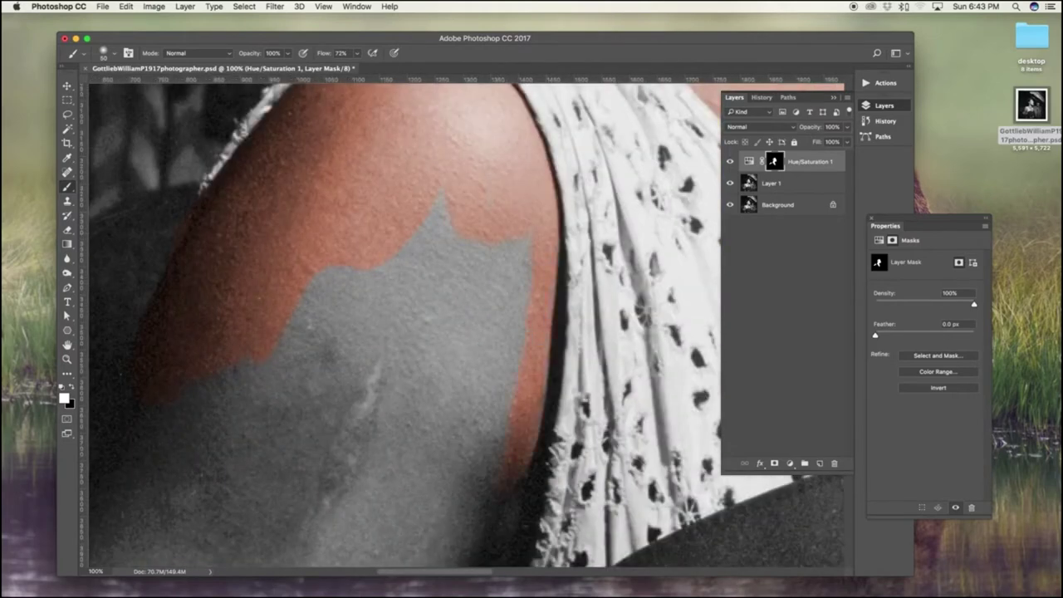
drag(506, 492, 563, 343)
drag(568, 344, 541, 439)
drag(540, 372, 463, 495)
drag(464, 498, 649, 239)
drag(643, 249, 553, 387)
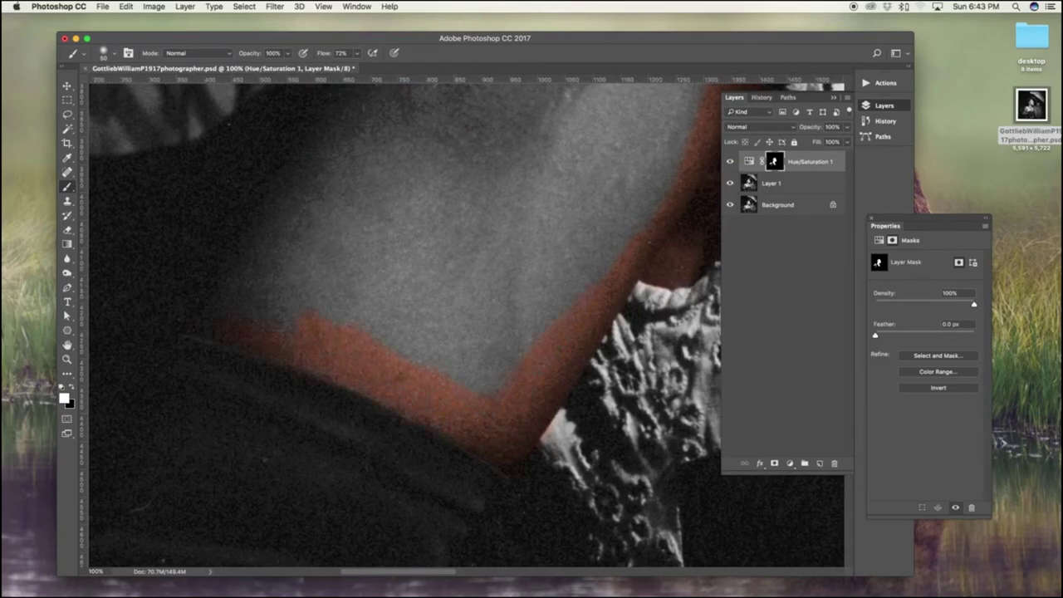
scroll(465, 324, up, 5)
scroll(465, 324, left, 5)
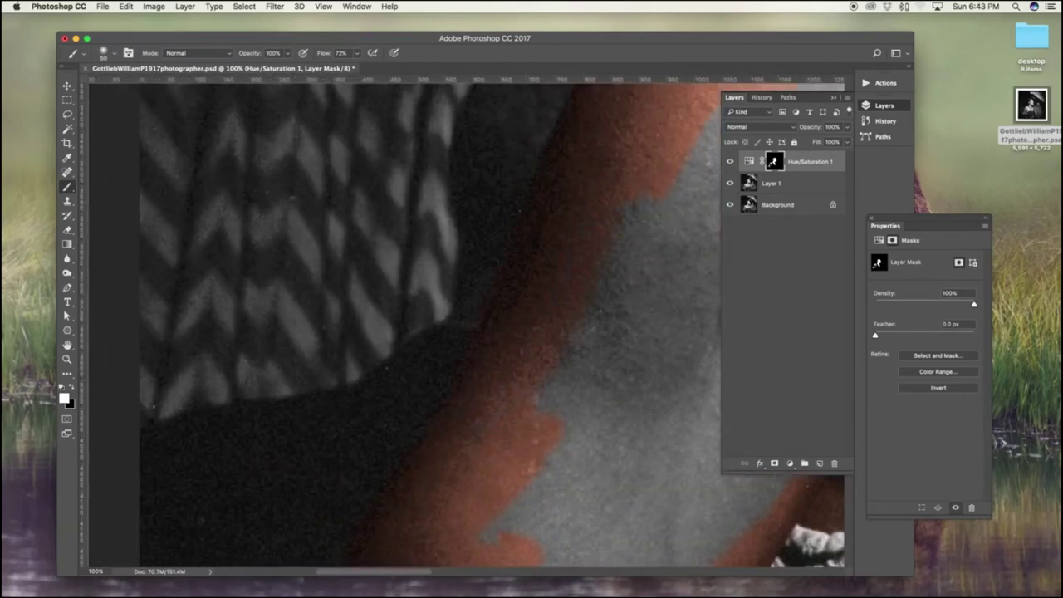
scroll(311, 349, down, 3)
scroll(311, 349, right, 2)
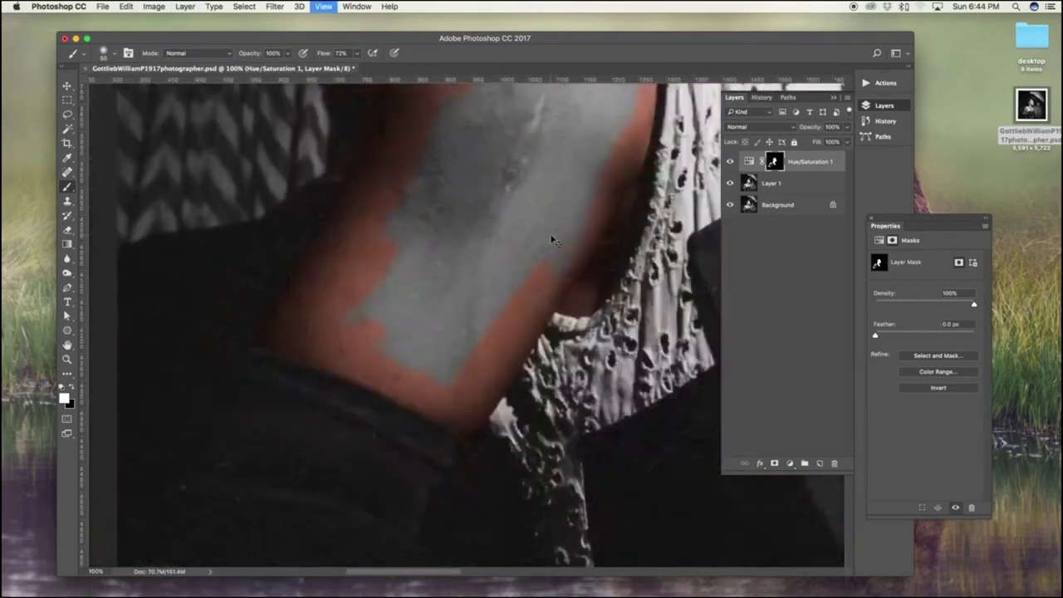
Fill the inside of the outlined arm in white on the mask with a larger, harder brush.
key(super+minus)
right_click(485, 247)
drag(548, 273, 557, 273)
key(Return)
drag(446, 322, 498, 137)
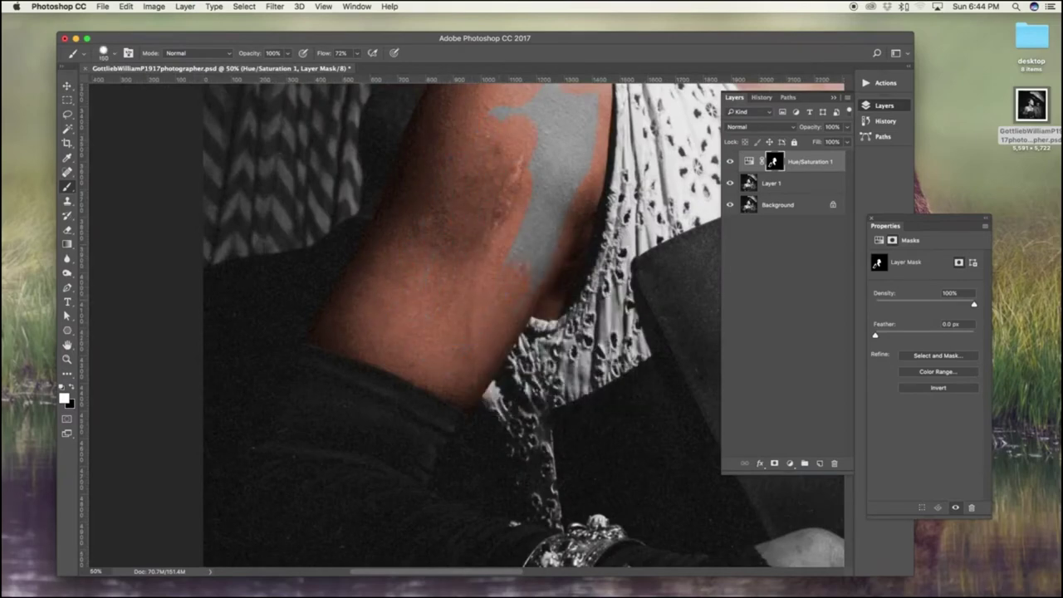
scroll(498, 332, up, 5)
mouse_move(498, 449)
mouse_down()
mouse_move(531, 357)
mouse_move(541, 284)
mouse_up()
Paint the mask white over the nearer bare hand at the photo's lower edge with a small, soft brush.
scroll(498, 332, down, 10)
scroll(498, 332, right, 10)
key(bracketleft)
key(bracketleft)
key(bracketleft)
key(bracketleft)
key(bracketleft)
key(bracketleft)
key(bracketleft)
key(bracketleft)
key(bracketleft)
key(bracketleft)
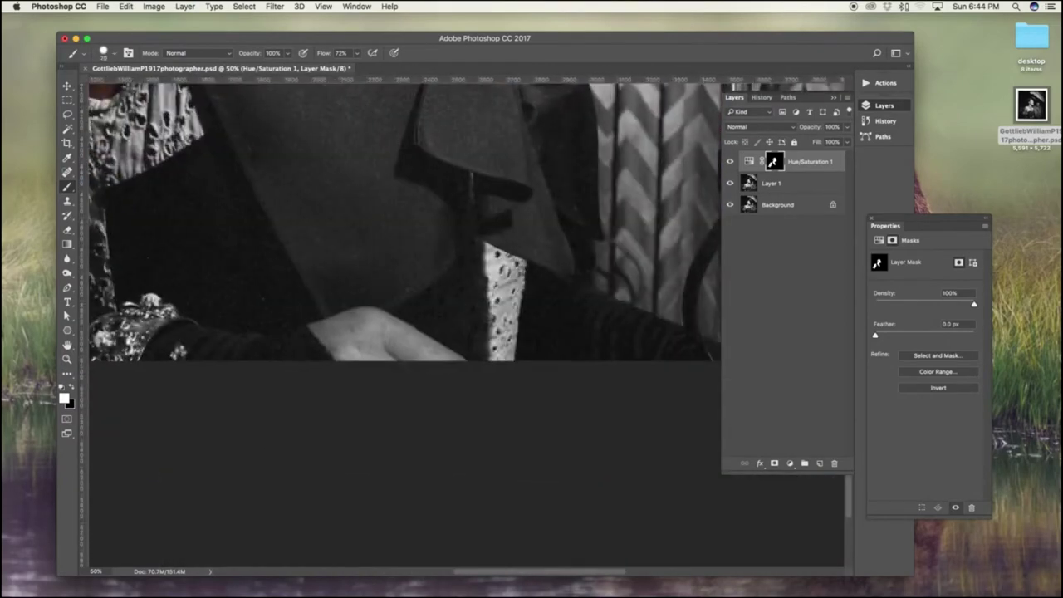
right_click(382, 337)
key(Return)
key(super+plus)
click(266, 357)
mouse_move(440, 363)
mouse_down()
mouse_move(399, 382)
mouse_move(465, 405)
mouse_up()
drag(291, 319, 342, 404)
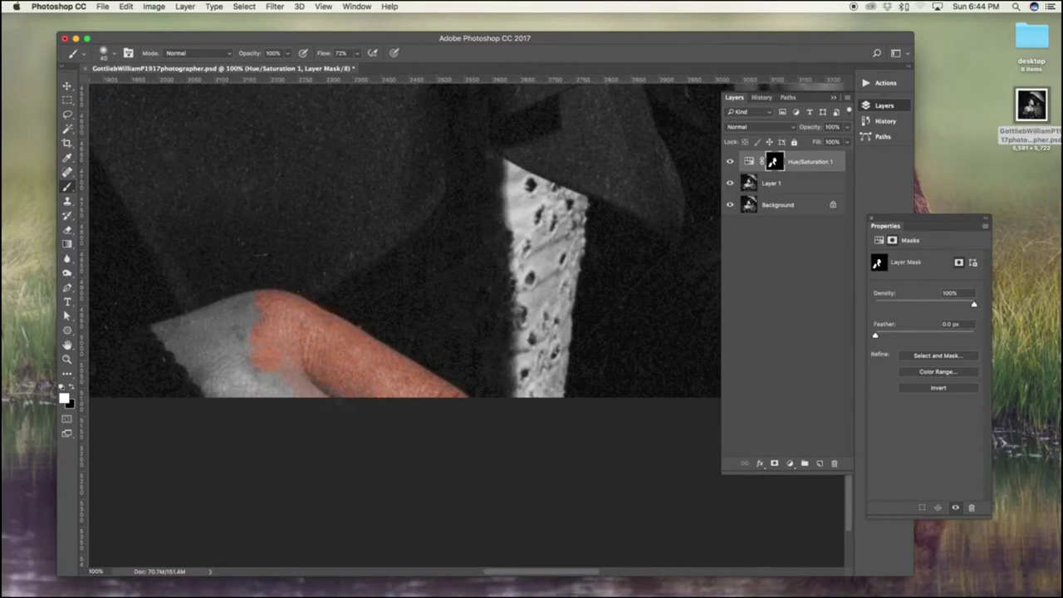
drag(193, 372, 235, 322)
Clean up the tint spilling past the arm's edges by painting the mask black with a soft brush.
scroll(404, 332, left, 12)
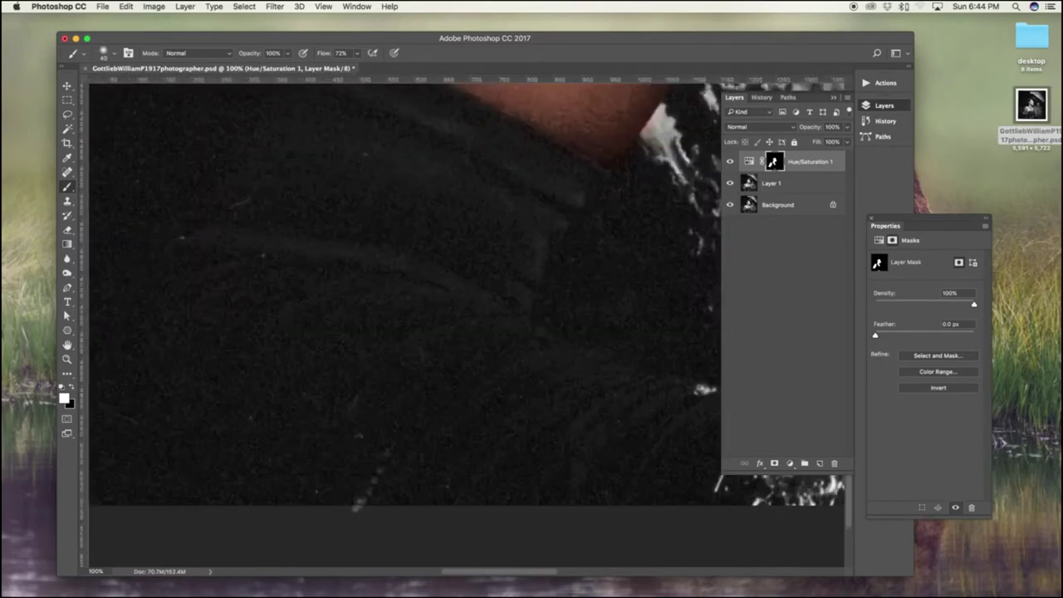
scroll(404, 332, up, 5)
key(x)
drag(715, 176, 766, 137)
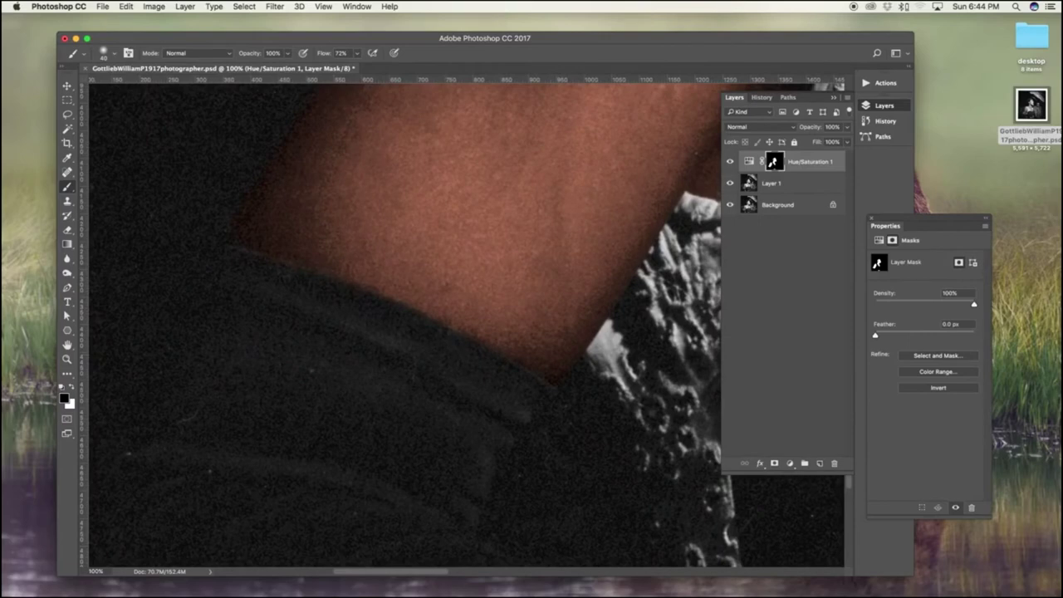
scroll(379, 189, up, 6)
scroll(379, 190, left, 3)
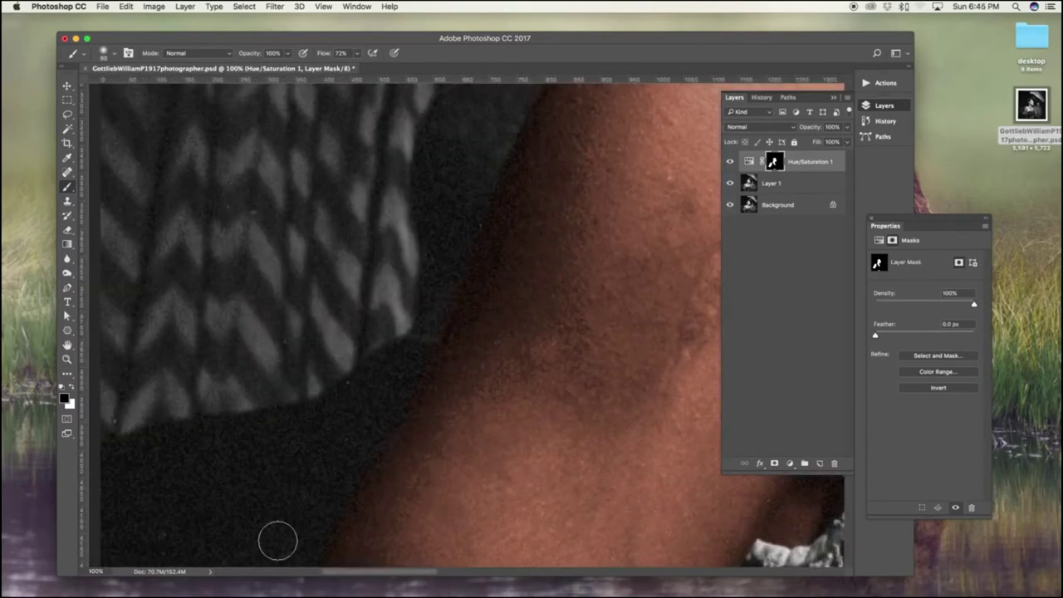
Paint the mask white over the farther hand at the photo's lower edge, beside the microphone stand.
scroll(278, 541, down, 15)
key(super+0)
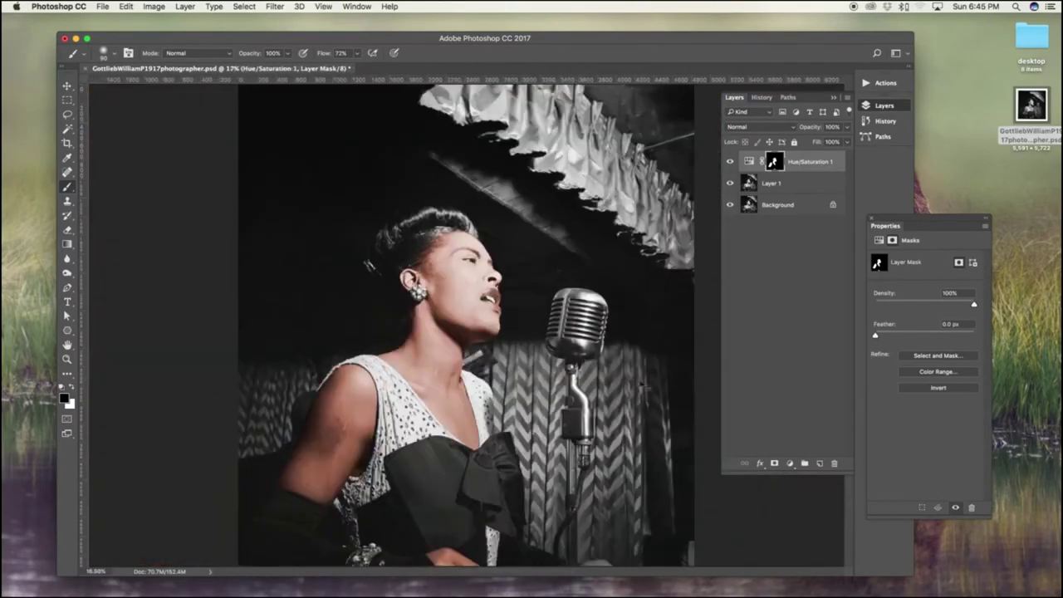
key(super+1)
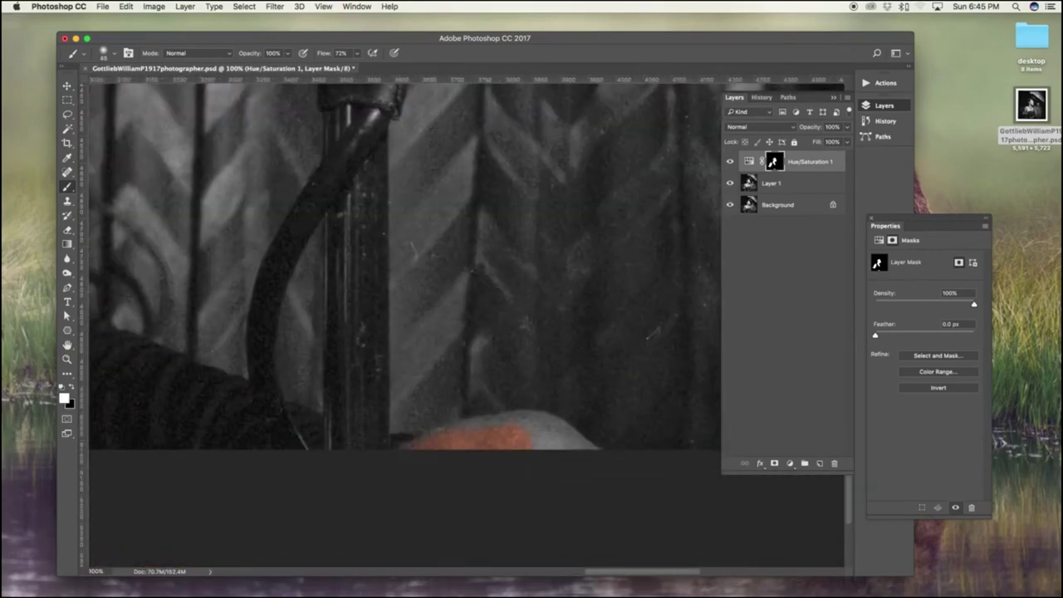
Inspect the tinted jaw, face and hairline at full size, and check the whole photo.
key(super+0)
key(super+1)
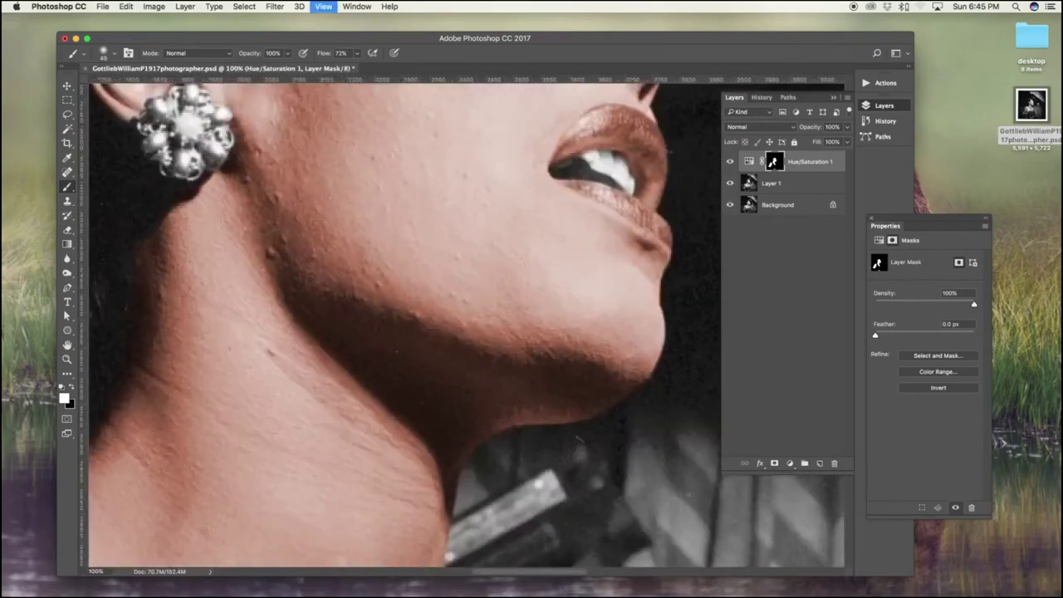
scroll(520, 454, up, 5)
scroll(544, 211, up, 5)
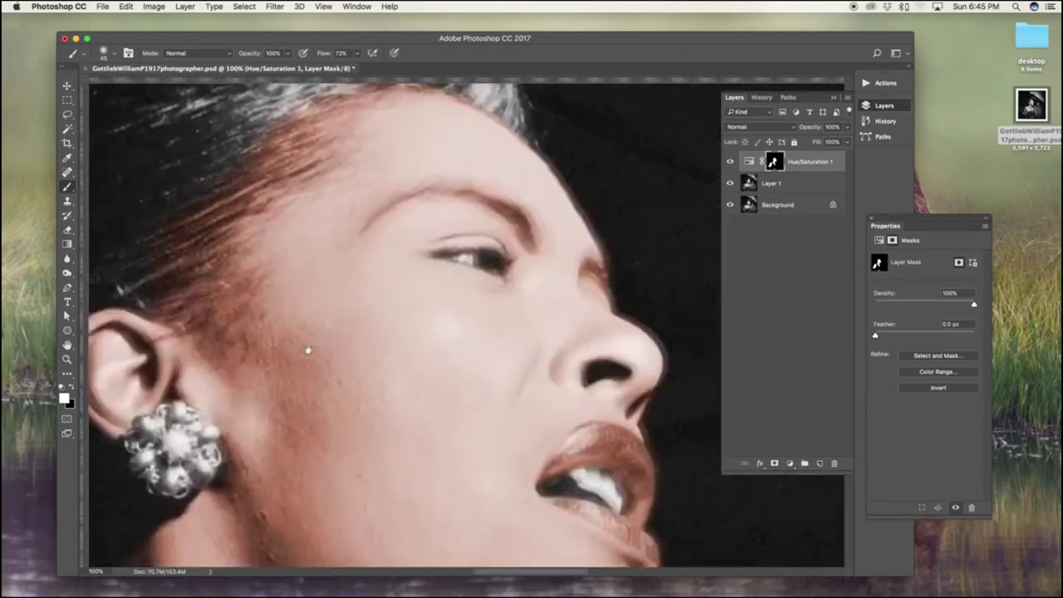
scroll(308, 351, left, 6)
scroll(308, 352, down, 5)
key(super+0)
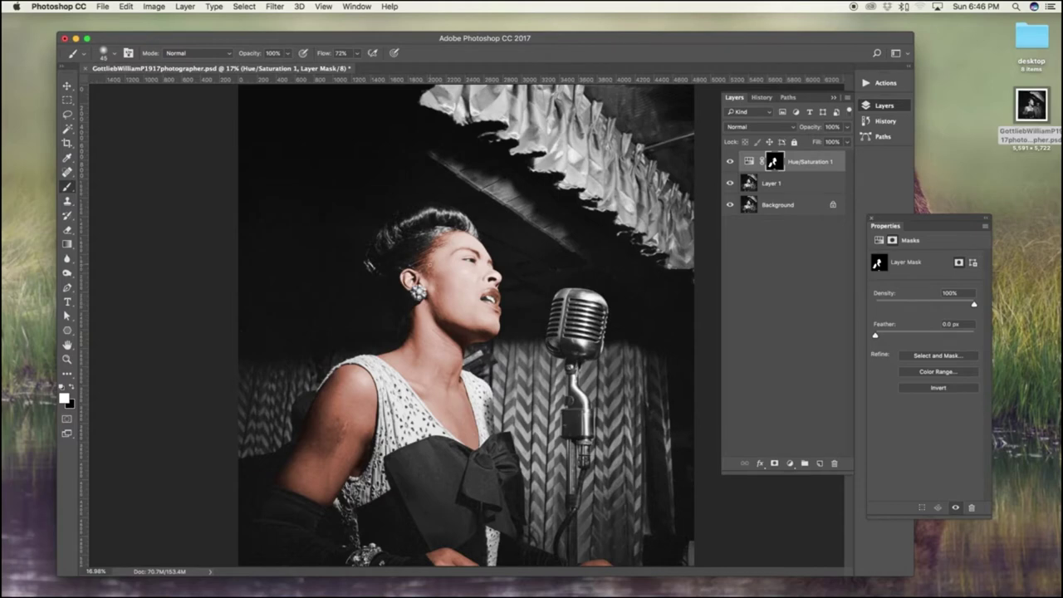
Set up a large, soft black brush of 600 px with its opacity lowered to 16%.
key(super+plus)
drag(420, 389, 497, 288)
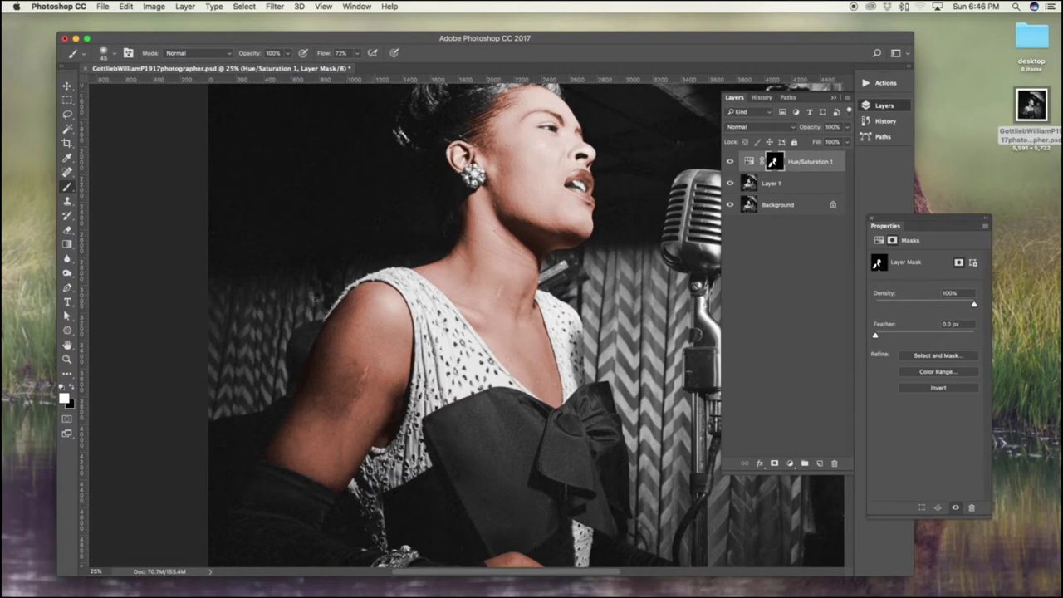
key(x)
key(bracketright)
key(bracketright)
key(bracketright)
key(bracketright)
key(bracketright)
key(bracketright)
key(bracketright)
key(bracketright)
key(bracketright)
key(bracketright)
right_click(396, 240)
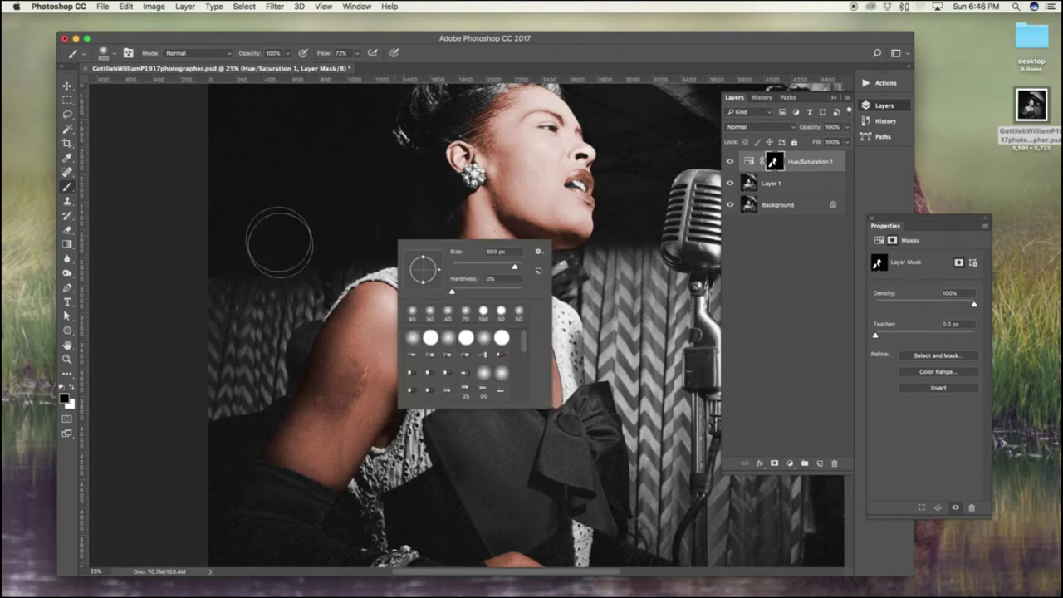
click(288, 55)
drag(288, 67, 245, 67)
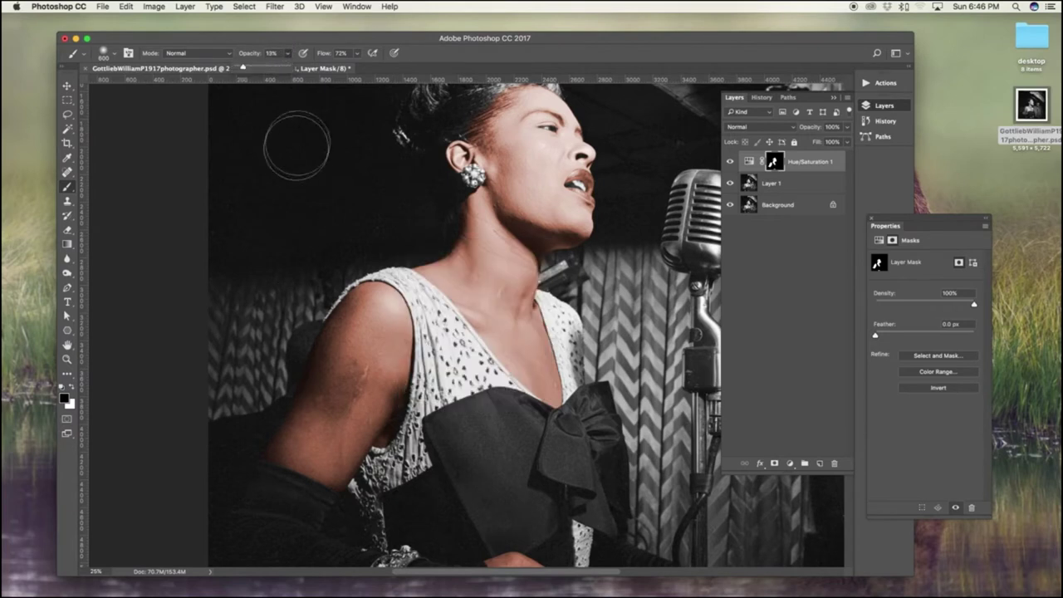
Fade the skin tone along the shadowed outer edge of the shoulder and arm with faint black strokes on the mask.
click(291, 178)
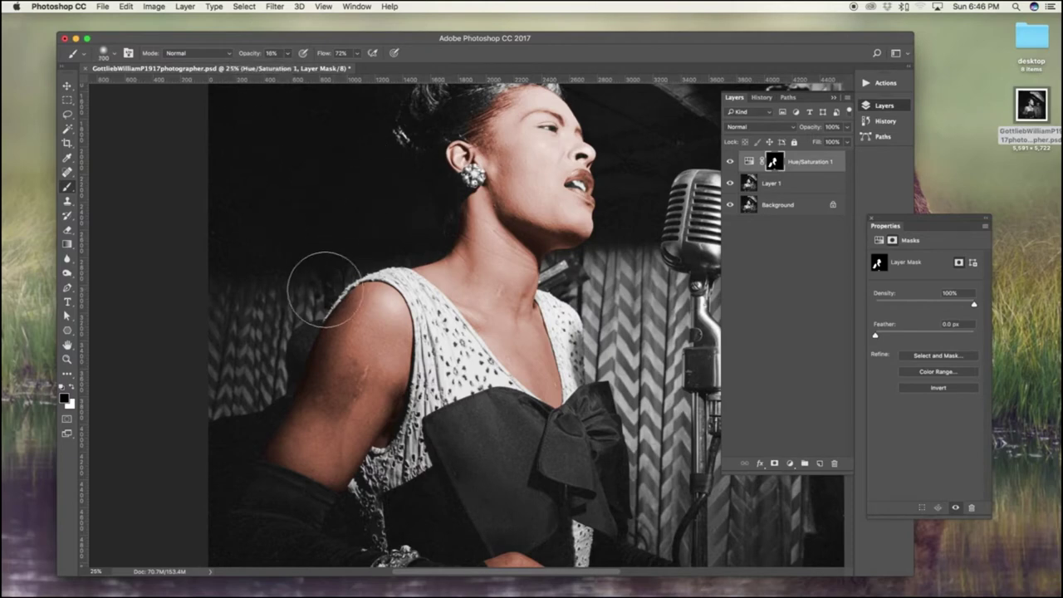
drag(315, 242, 349, 192)
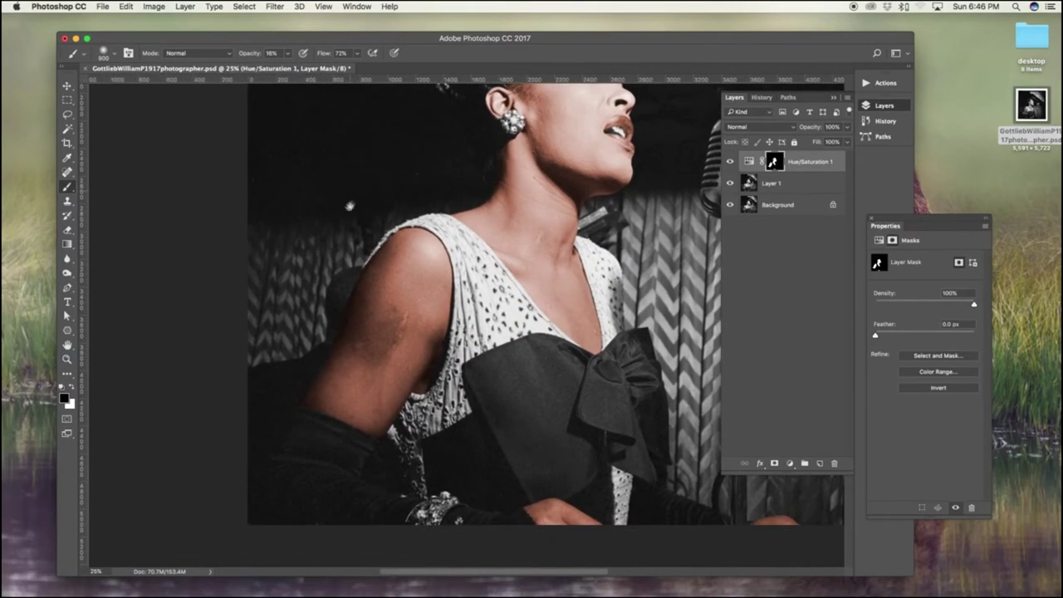
click(241, 572)
drag(475, 301, 118, 318)
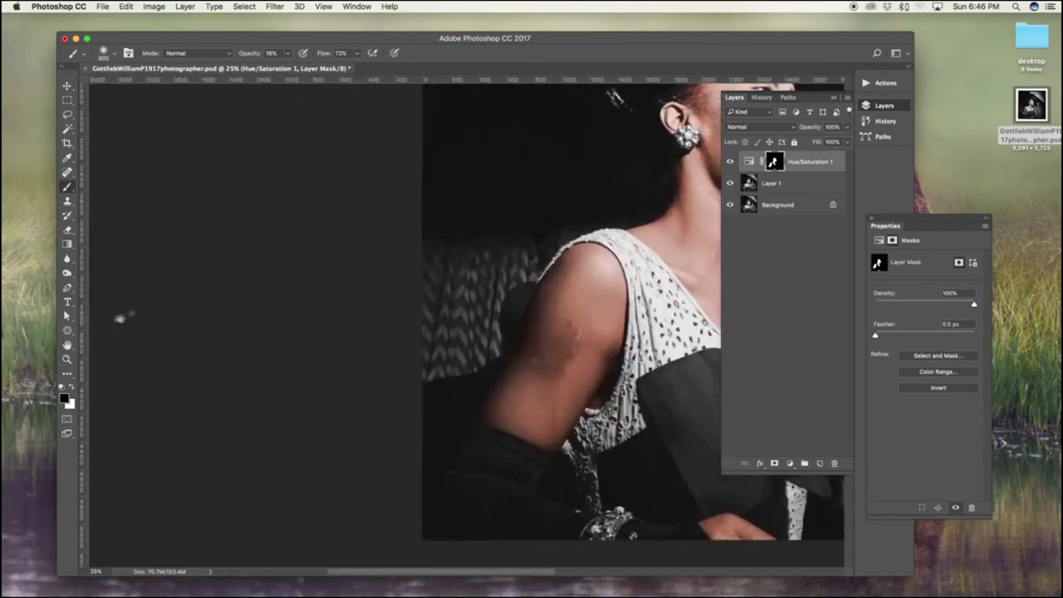
drag(468, 237, 290, 244)
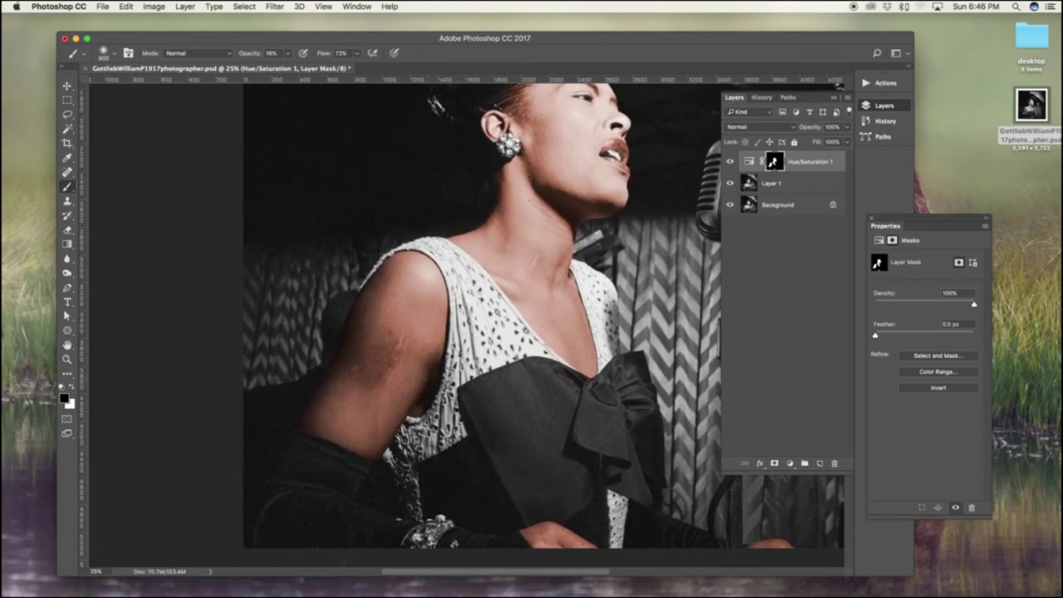
Continue softening the skin tone in the arm's shadows with faint black strokes, using brush sizes from 300 to 700 px.
key(bracketleft)
key(bracketleft)
key(bracketleft)
key(bracketleft)
key(bracketleft)
key(bracketleft)
mouse_move(322, 574)
drag(478, 425, 405, 339)
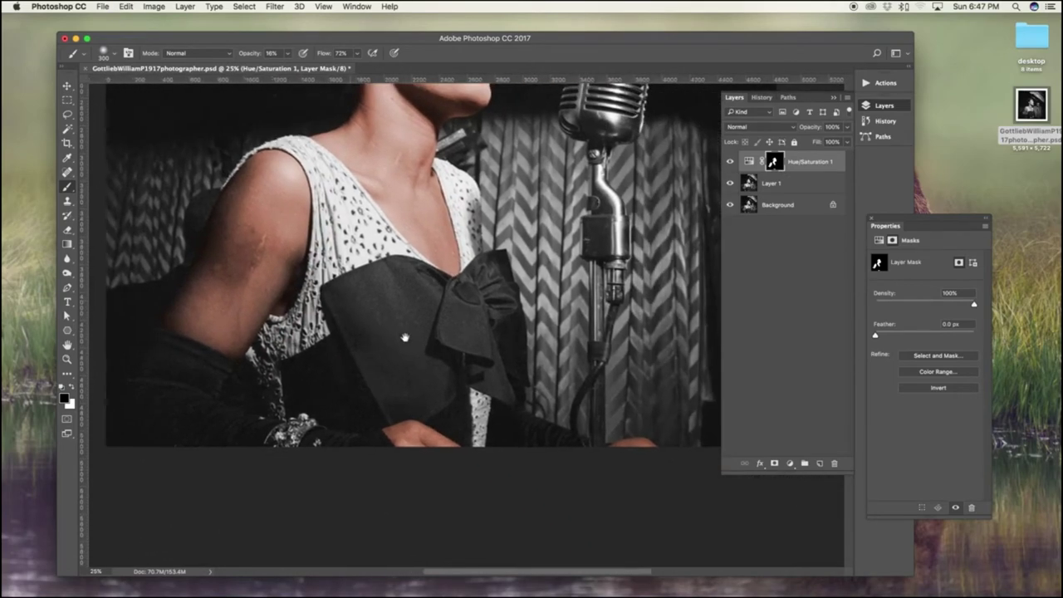
key(bracketright)
key(bracketright)
key(bracketright)
key(bracketright)
drag(544, 364, 498, 323)
drag(495, 237, 509, 214)
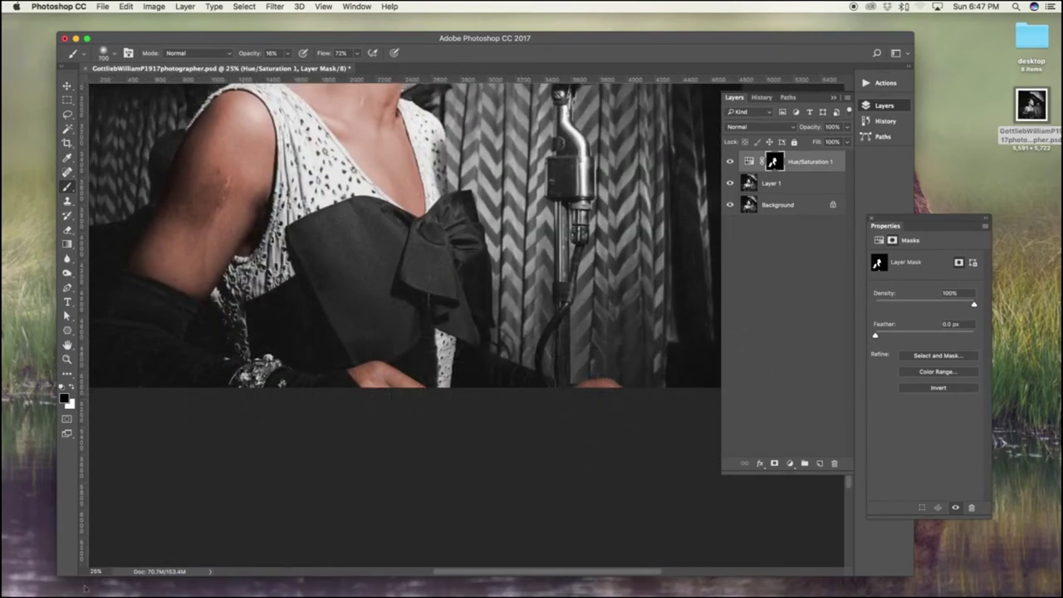
Soften the skin tone along the shadowed neck and below the earring with faint black strokes, reducing the brush to about 200 px.
mouse_move(461, 324)
mouse_down()
mouse_move(710, 440)
mouse_move(695, 435)
mouse_up()
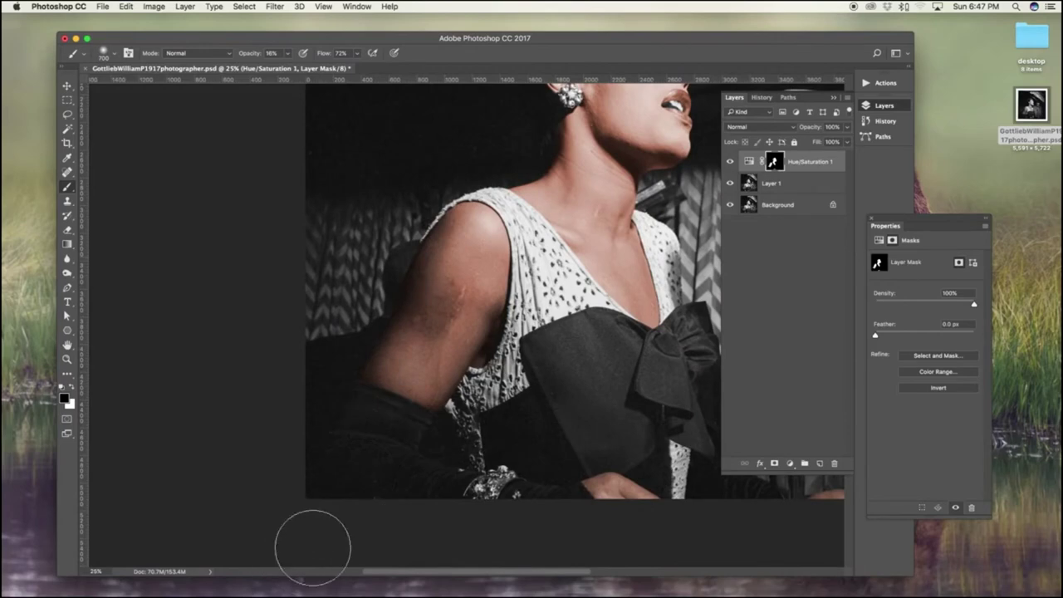
drag(581, 368, 473, 458)
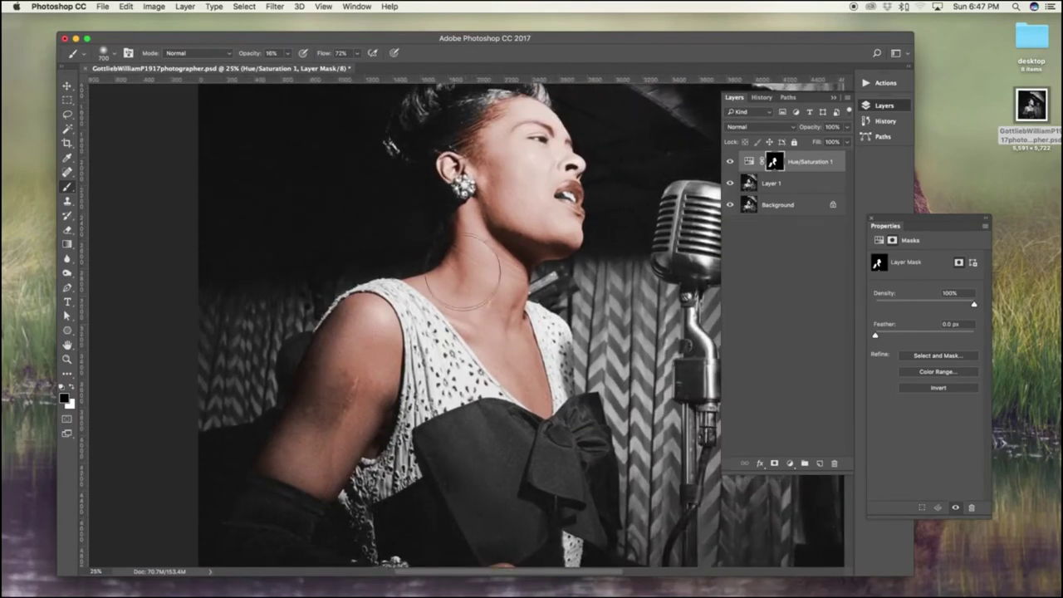
key(bracketleft)
key(bracketleft)
key(bracketleft)
key(bracketleft)
key(bracketleft)
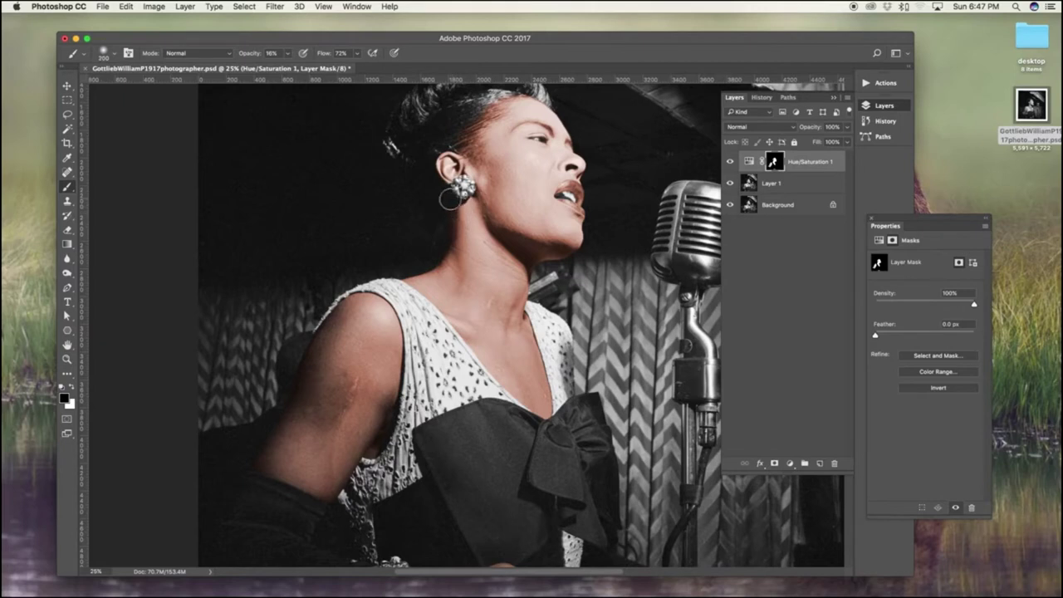
key(bracketright)
key(bracketright)
key(bracketleft)
key(bracketleft)
key(bracketleft)
key(bracketleft)
key(bracketleft)
Fade the skin tone out of the hair along the temple and hairline with a small, faint black brush, down to 35 px.
key(super+equal)
scroll(465, 323, up, 5)
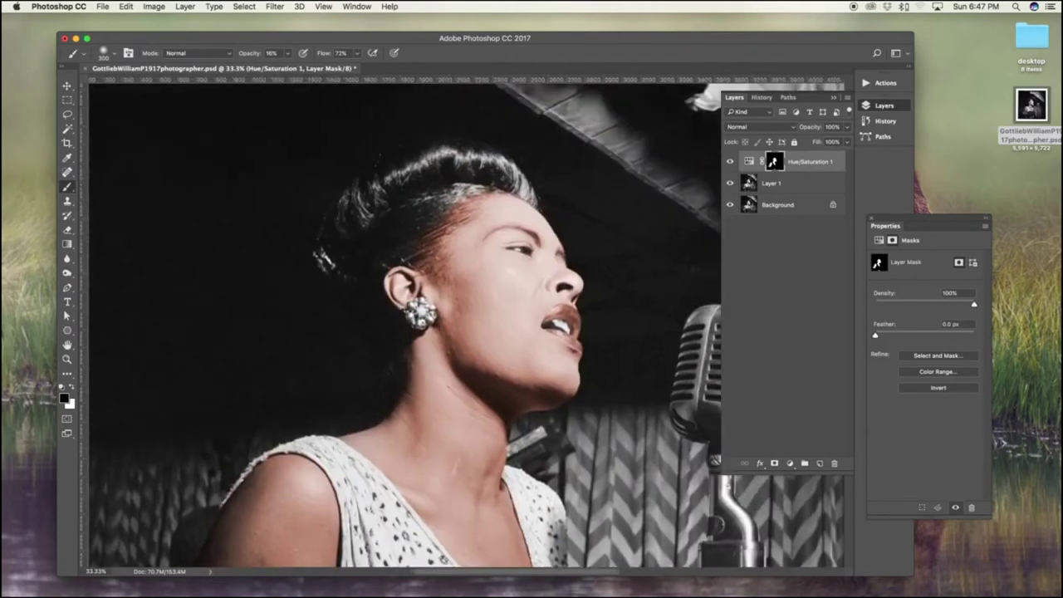
key(super+equal)
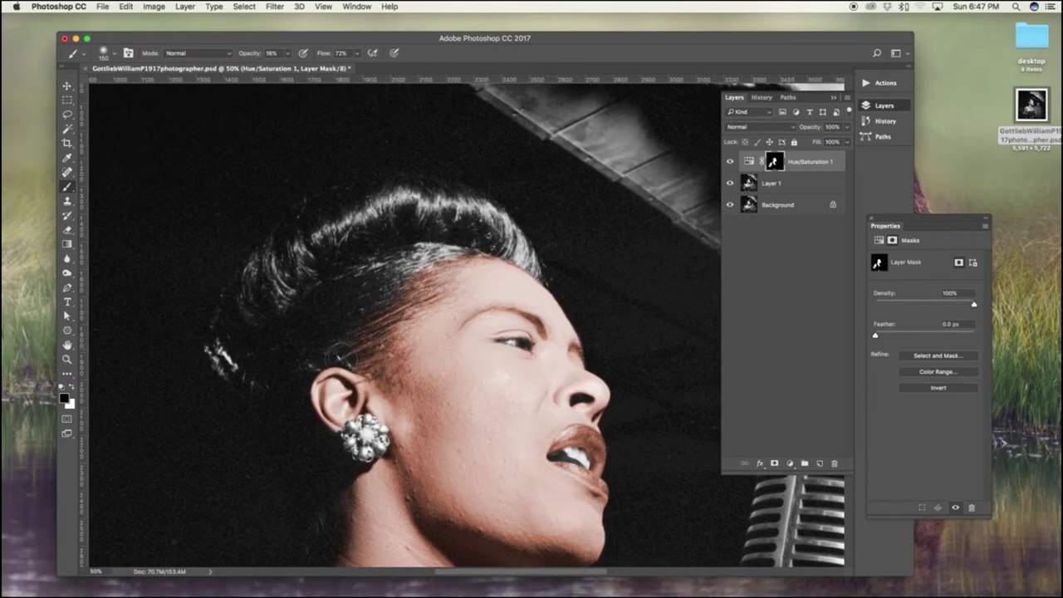
key(bracketleft)
key(bracketleft)
key(bracketleft)
key(bracketleft)
Set up a soft black mask brush of 300 px with its opacity at 13%.
key(x)
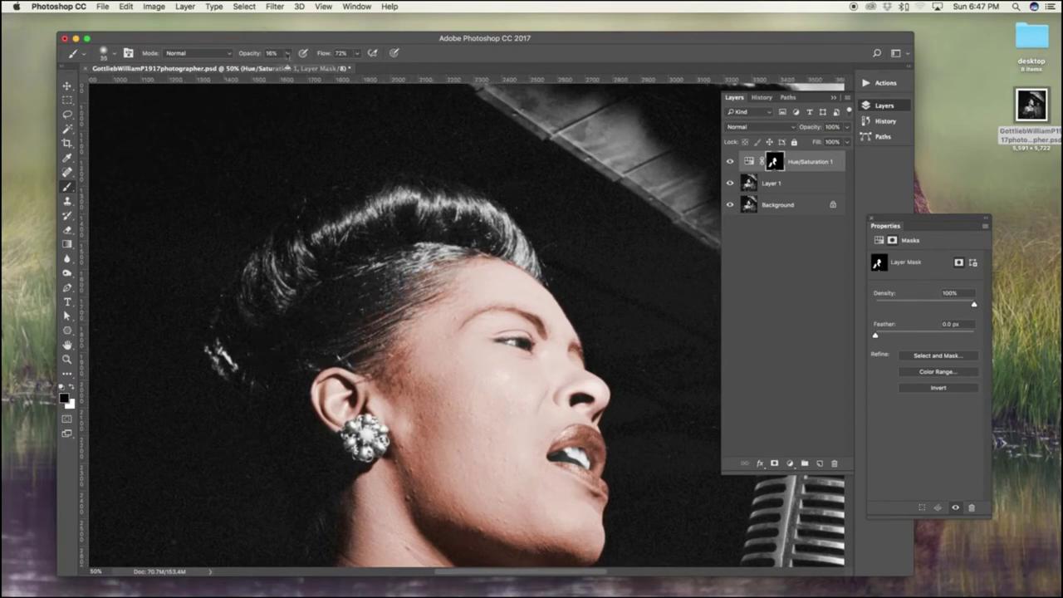
key(0)
scroll(403, 323, down, 10)
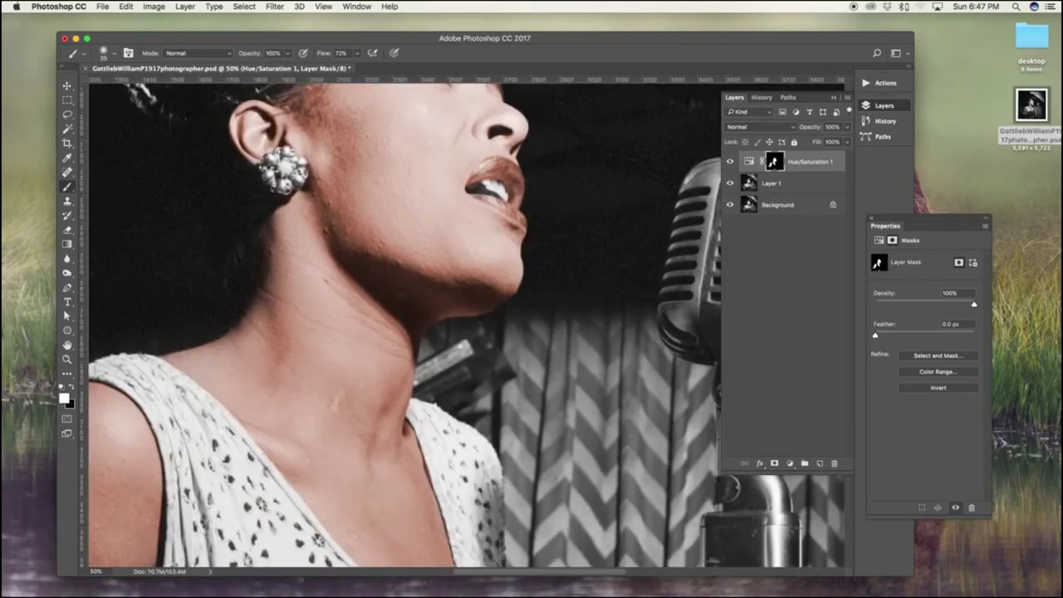
key(1)
key(3)
key(bracketright)
key(bracketright)
key(bracketright)
key(bracketright)
key(bracketright)
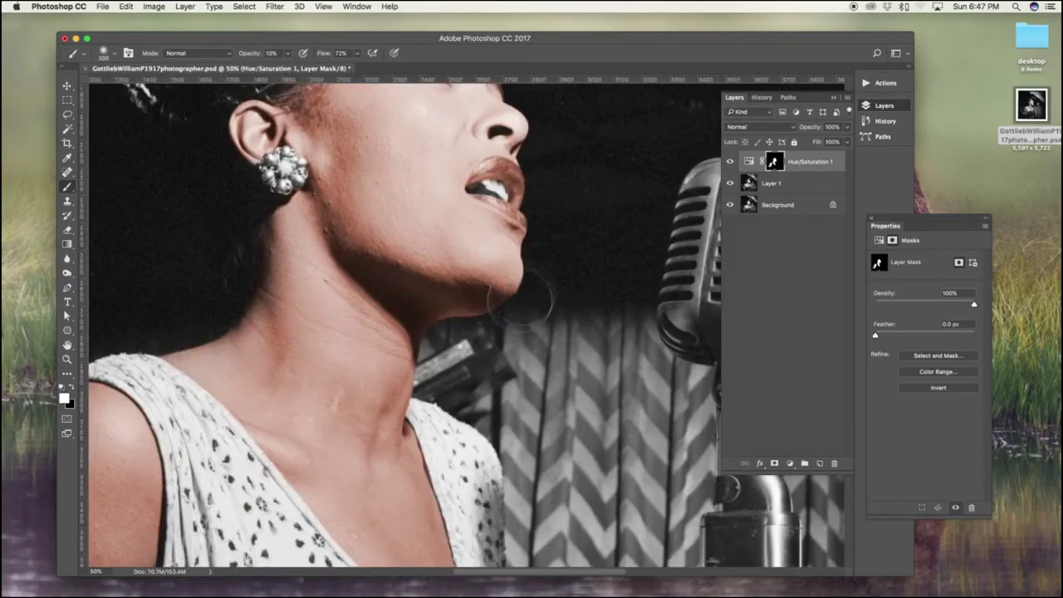
key(x)
Inspect the softened skin tone on the face, neck and arm, and check the photo at reduced zoom.
scroll(465, 324, up, 5)
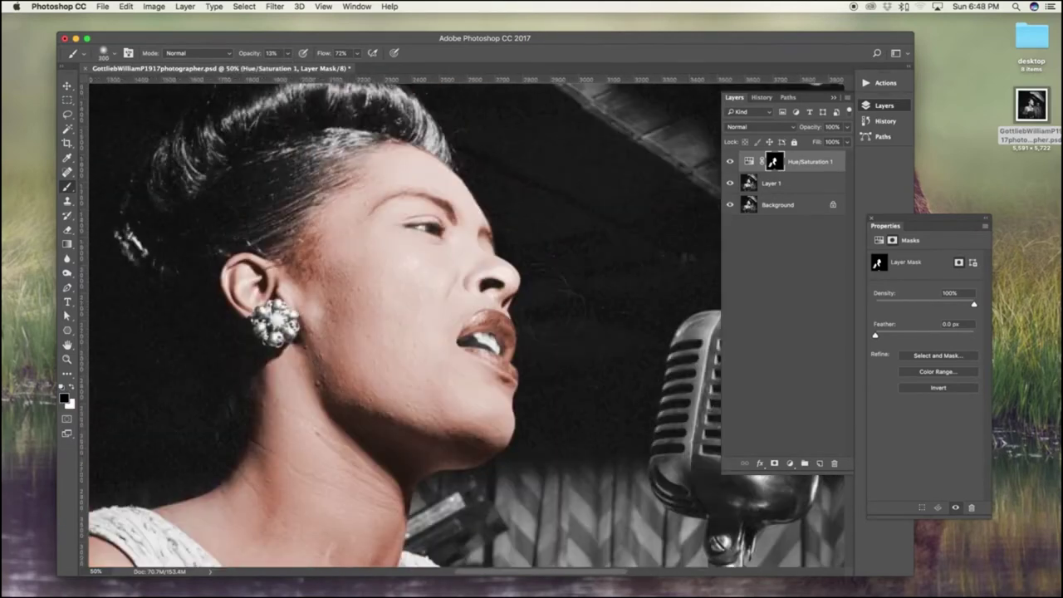
scroll(534, 256, down, 6)
scroll(534, 255, left, 5)
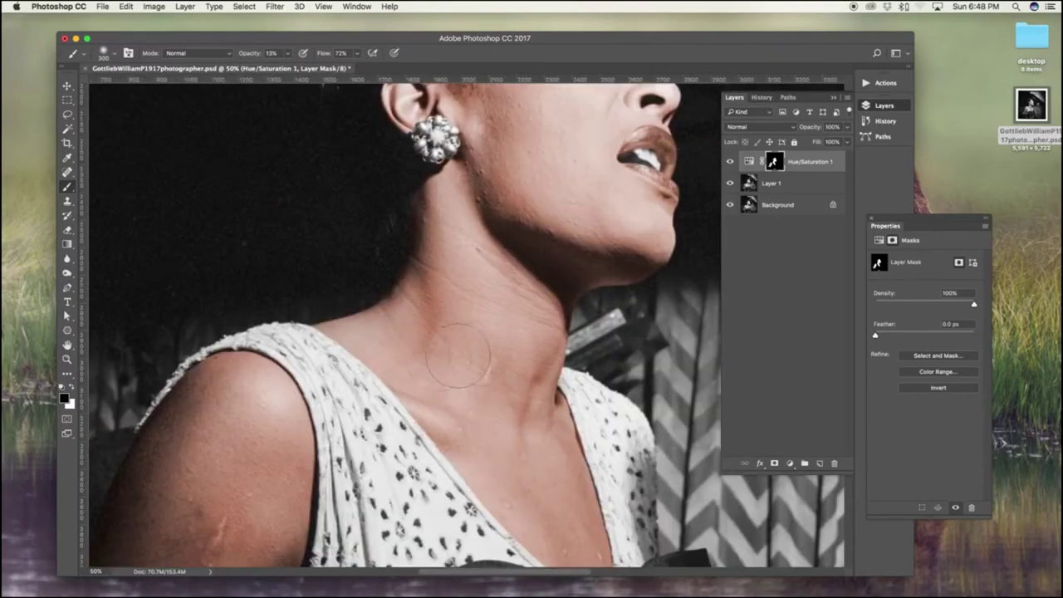
key(super+minus)
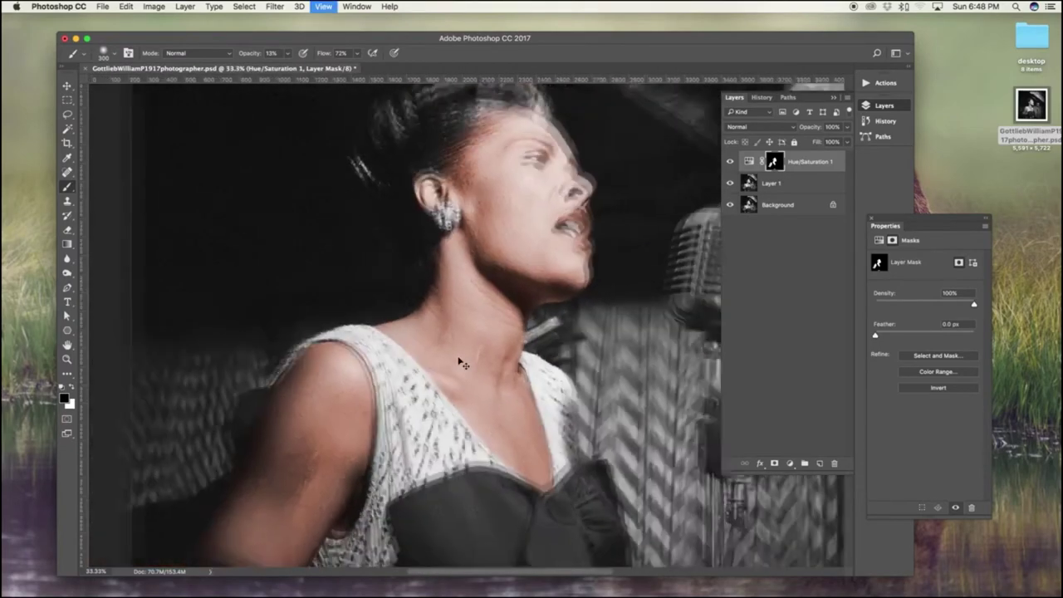
scroll(457, 357, down, 3)
scroll(457, 357, right, 4)
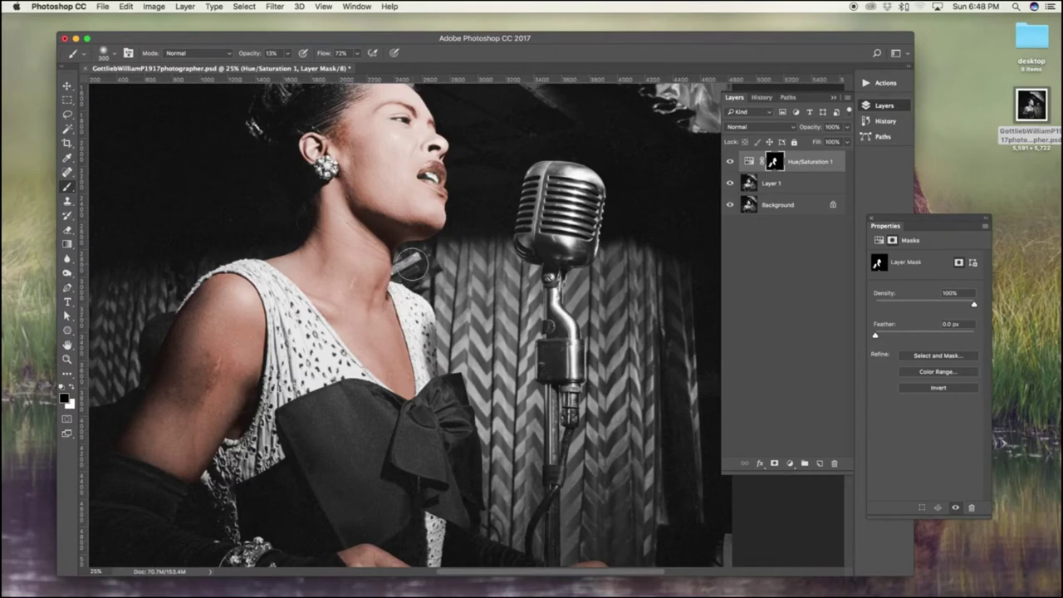
drag(535, 329, 640, 350)
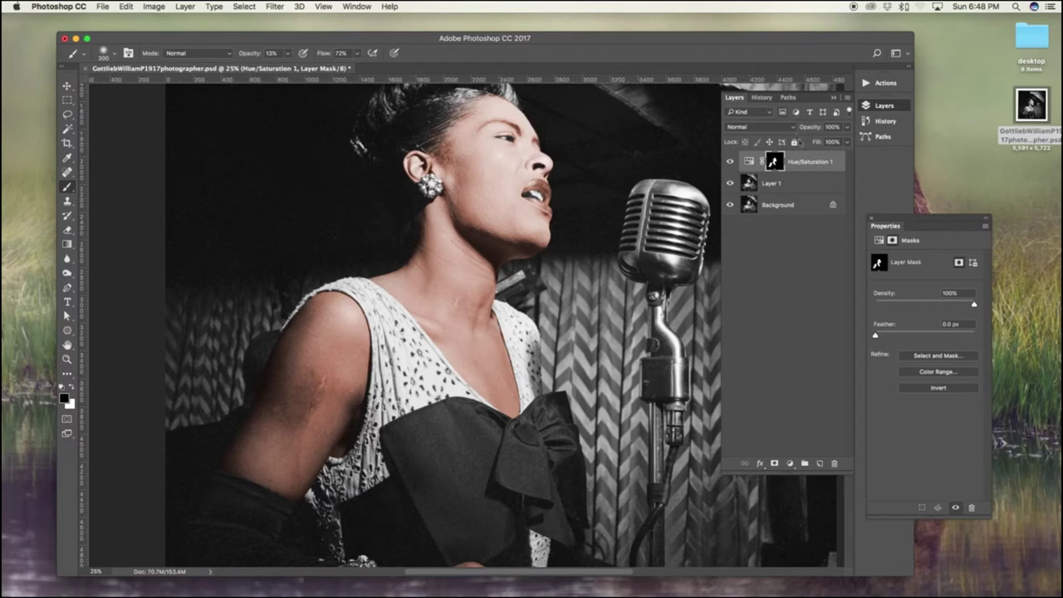
Add a second Hue/Saturation adjustment layer above the skin-tone layer with the default layer settings.
click(836, 167)
click(186, 8)
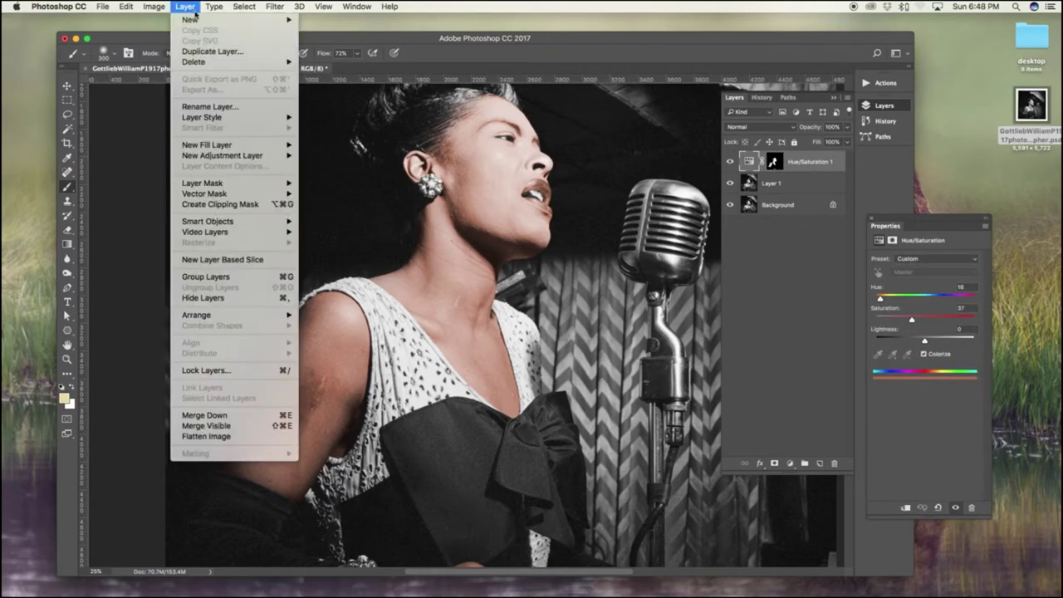
mouse_move(277, 157)
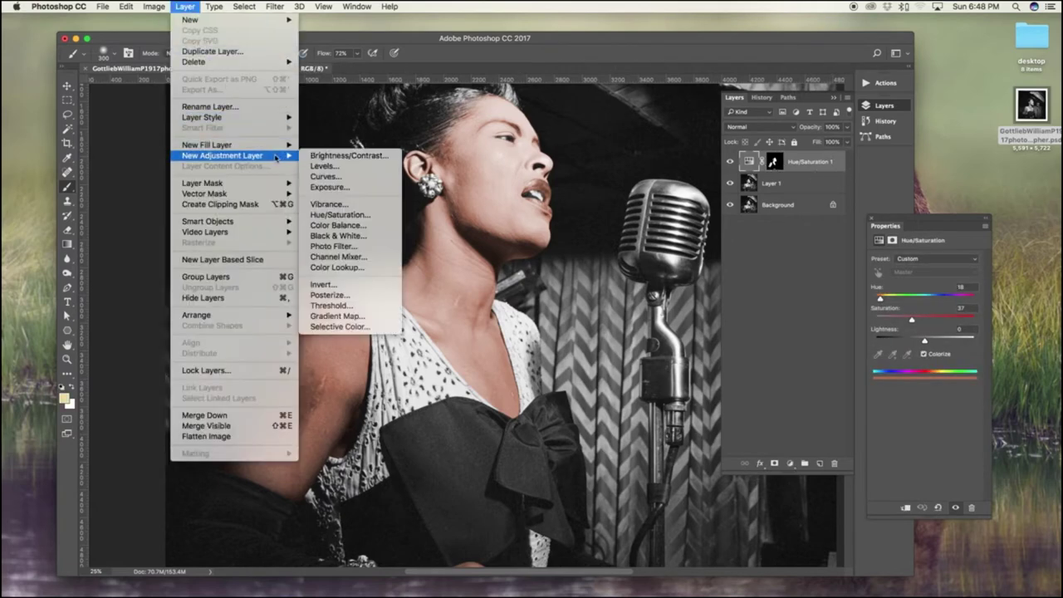
click(347, 216)
click(629, 246)
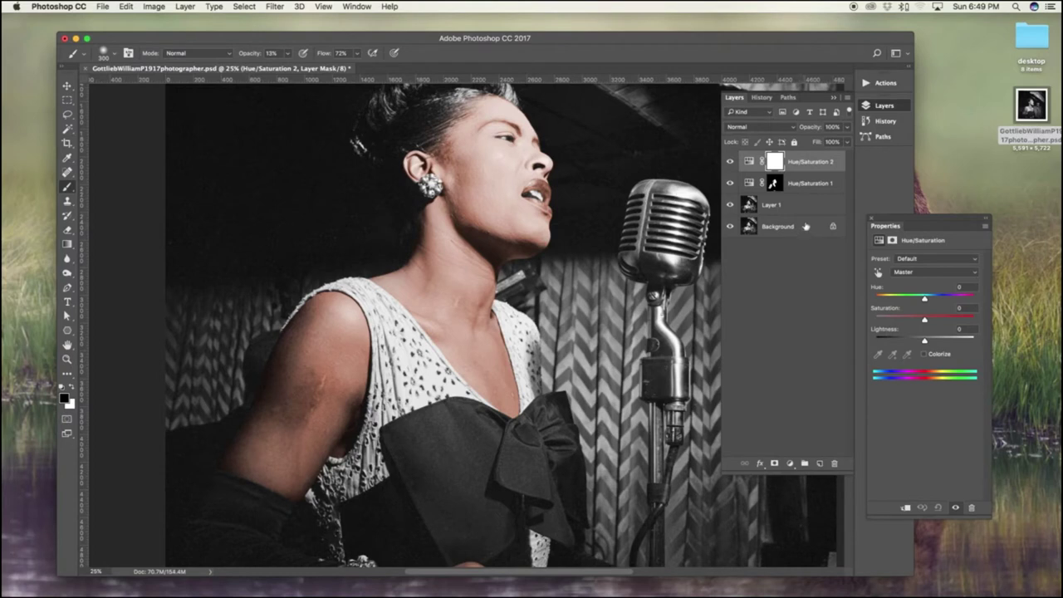
Colorize the new Hue/Saturation layer with hue 10, saturation 39 and lightness 0 for a redder skin tint.
click(923, 354)
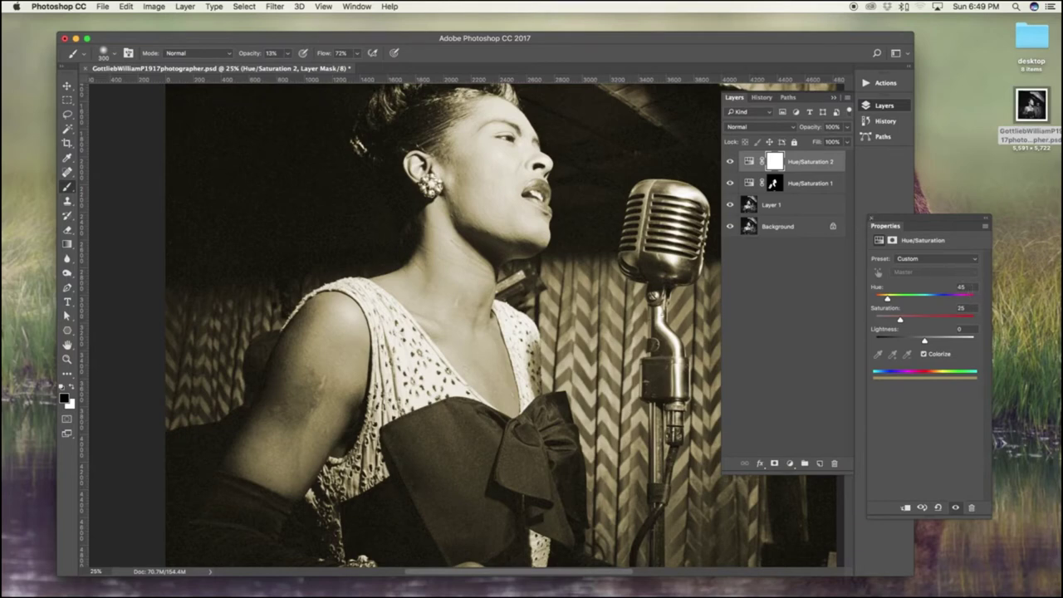
text(10)
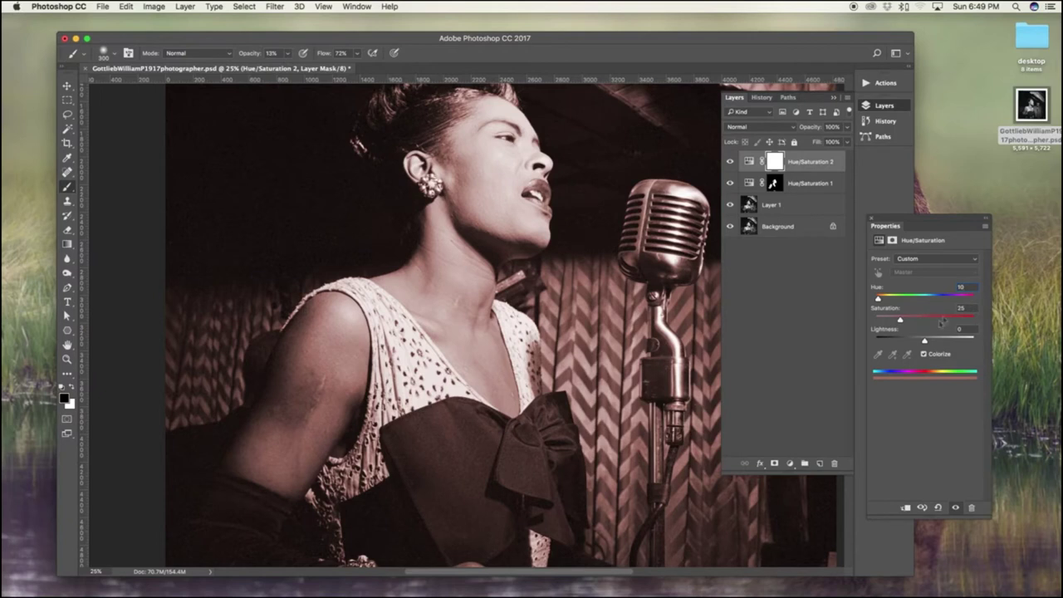
drag(901, 321, 910, 321)
drag(914, 321, 905, 322)
drag(926, 343, 918, 341)
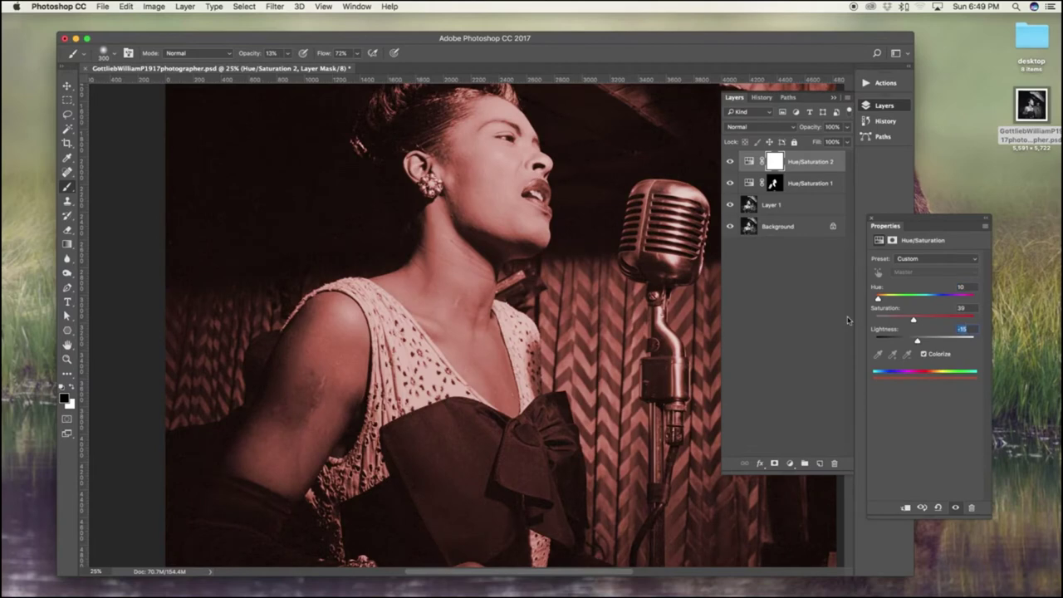
text(0)
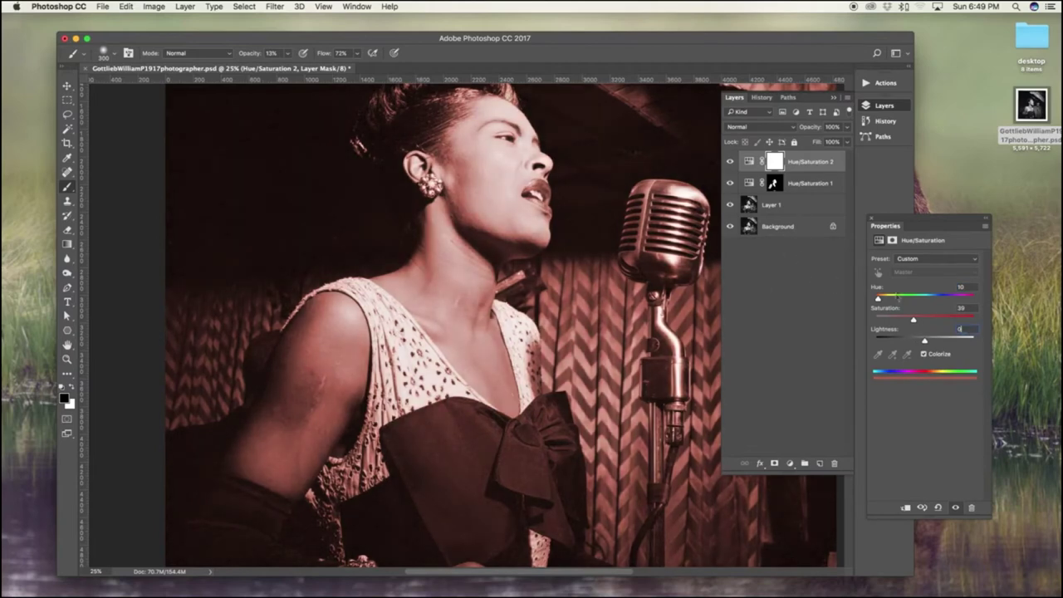
Compare the photo with and without the reddish tint, and invert the new layer's mask to hide it.
click(731, 162)
click(732, 161)
click(729, 162)
click(730, 162)
click(768, 165)
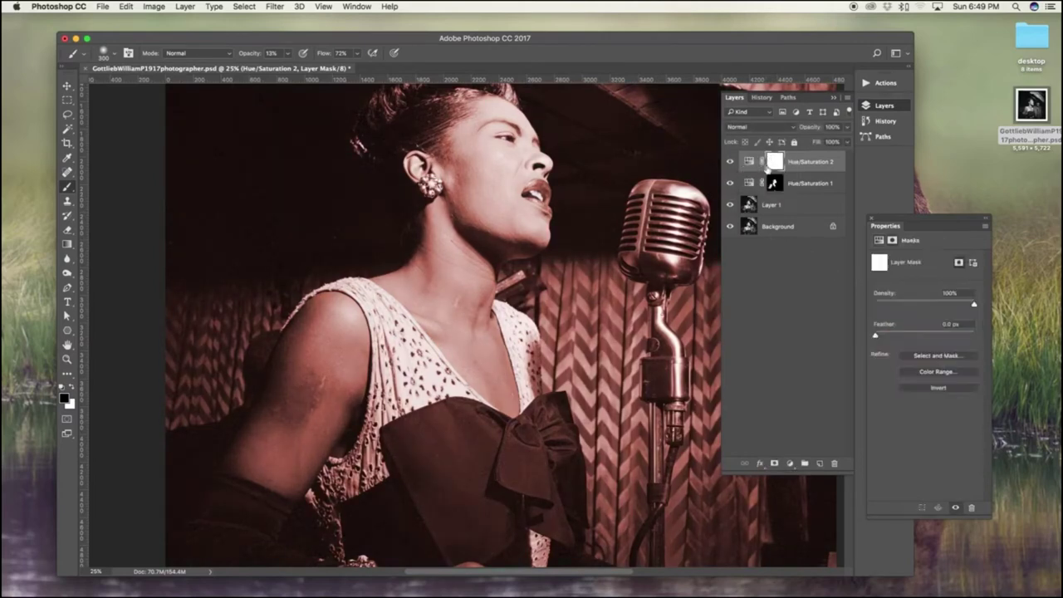
key(super+i)
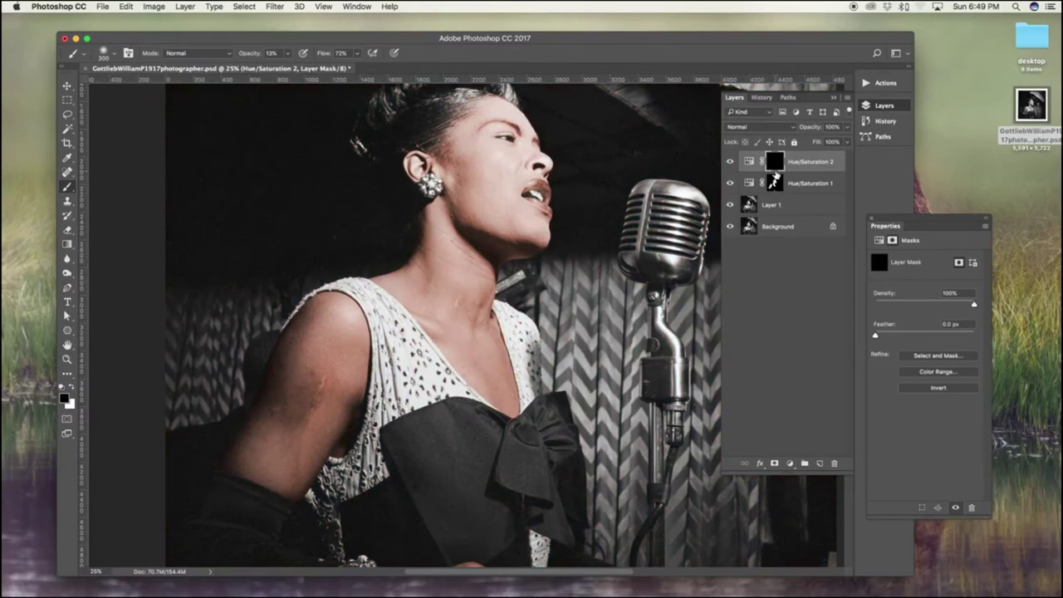
Brush the reddish tint lightly onto the cheek with a 300 px white brush at 18% opacity on the mask.
key(super+plus)
key(super+plus)
drag(654, 339, 637, 573)
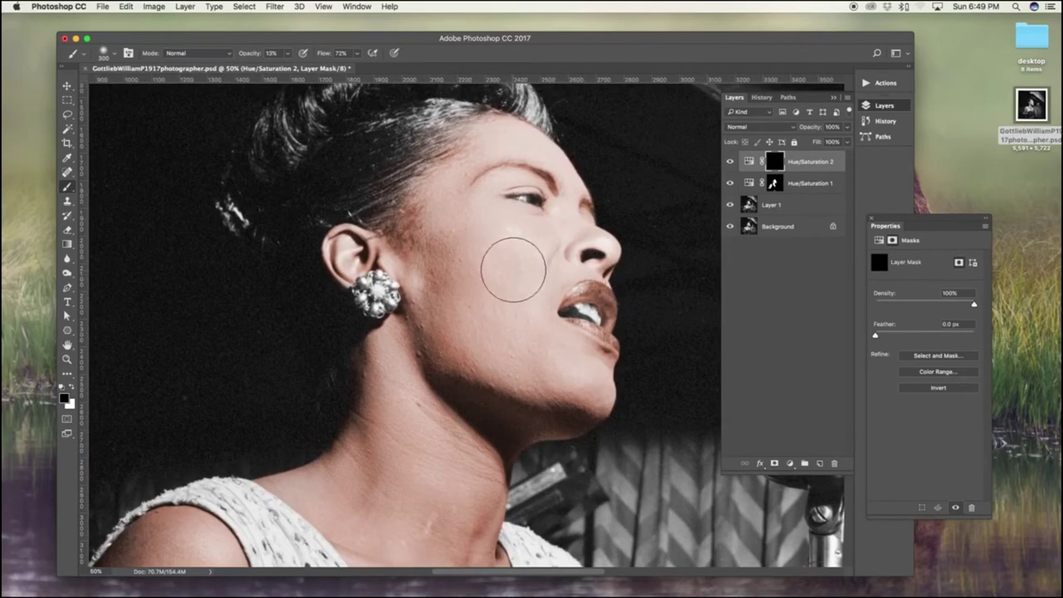
key(x)
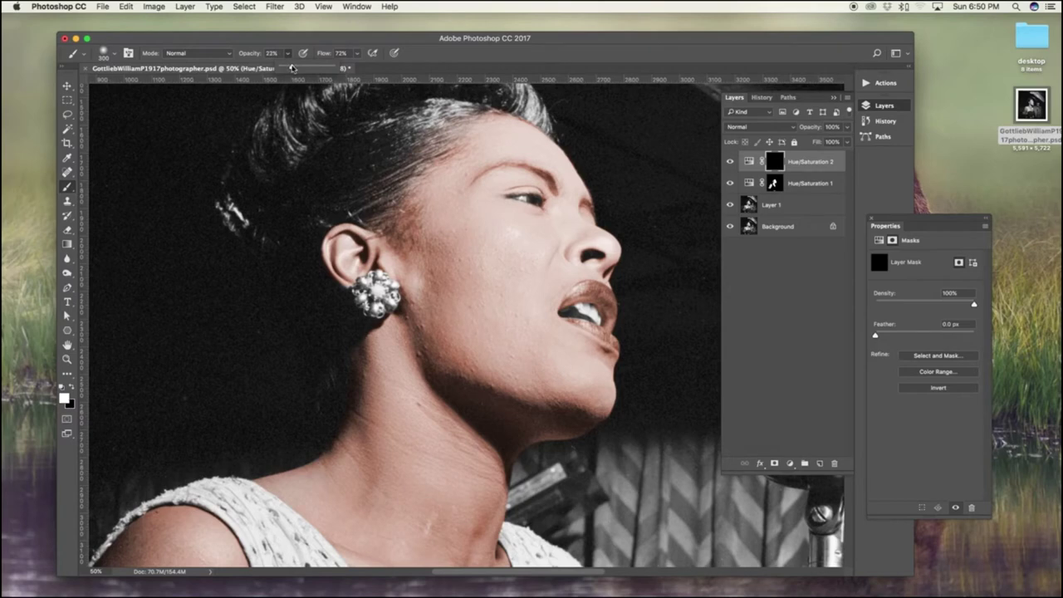
mouse_move(503, 283)
mouse_down()
mouse_move(477, 250)
mouse_move(491, 271)
mouse_up()
drag(426, 288, 463, 302)
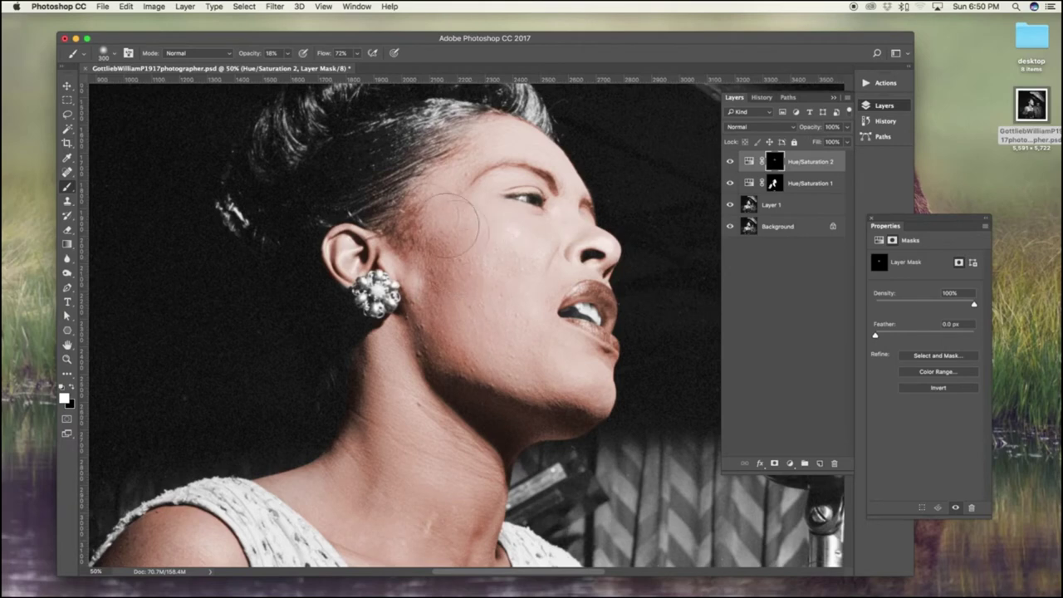
click(289, 54)
drag(287, 68, 333, 69)
mouse_move(498, 172)
mouse_down()
mouse_move(465, 241)
mouse_move(488, 284)
mouse_move(444, 211)
mouse_move(470, 319)
mouse_move(538, 314)
mouse_up()
key(super+z)
Build up the reddish tint down the cheek toward the jaw with a white brush at 33% opacity.
key(3)
key(8)
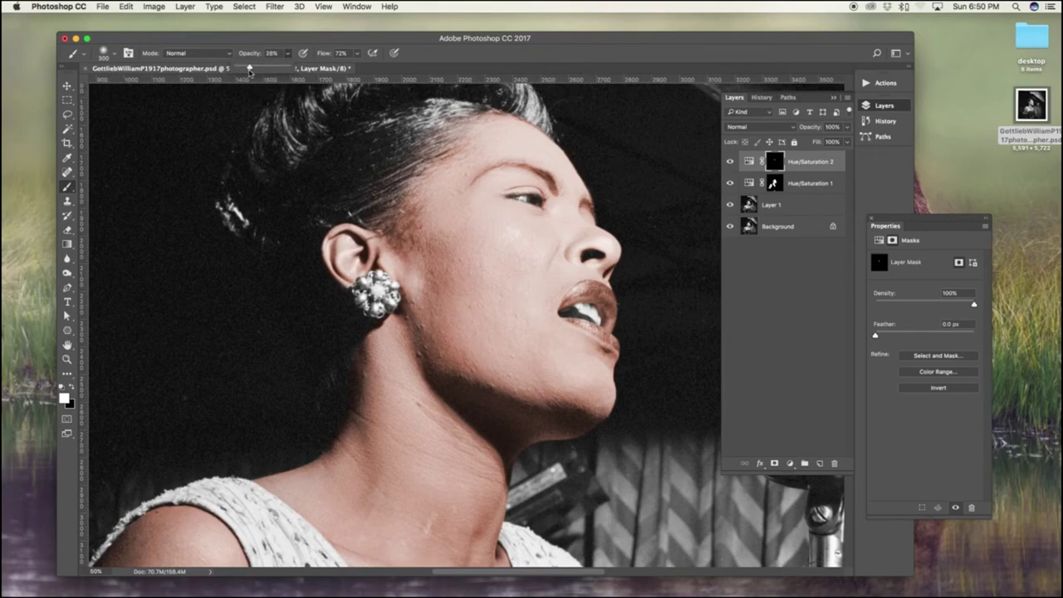
drag(254, 70, 255, 69)
mouse_move(497, 239)
mouse_down()
mouse_move(462, 240)
mouse_move(522, 330)
mouse_move(516, 412)
mouse_up()
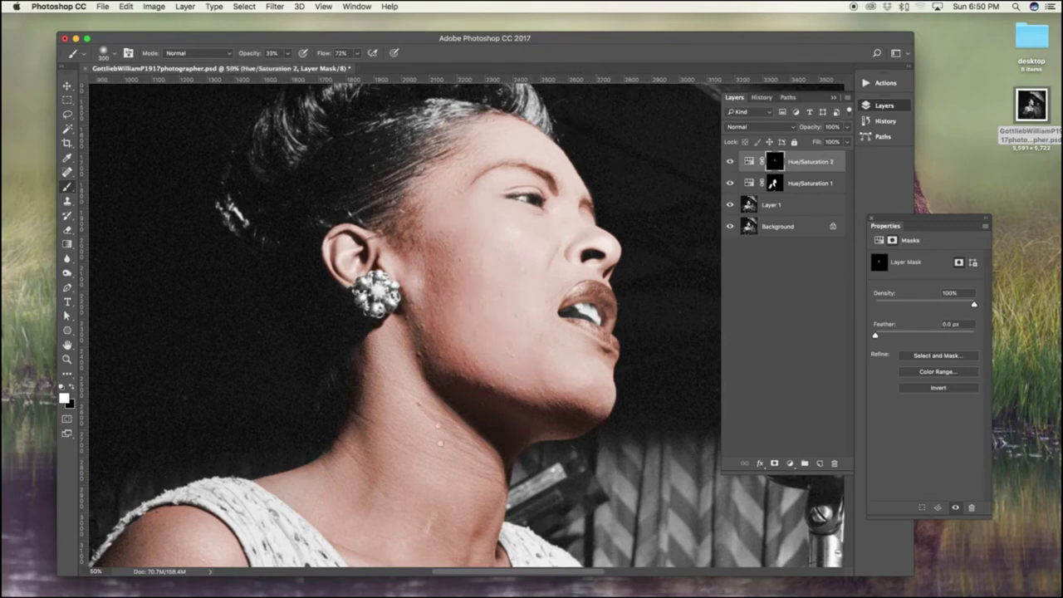
scroll(505, 251, up, 3)
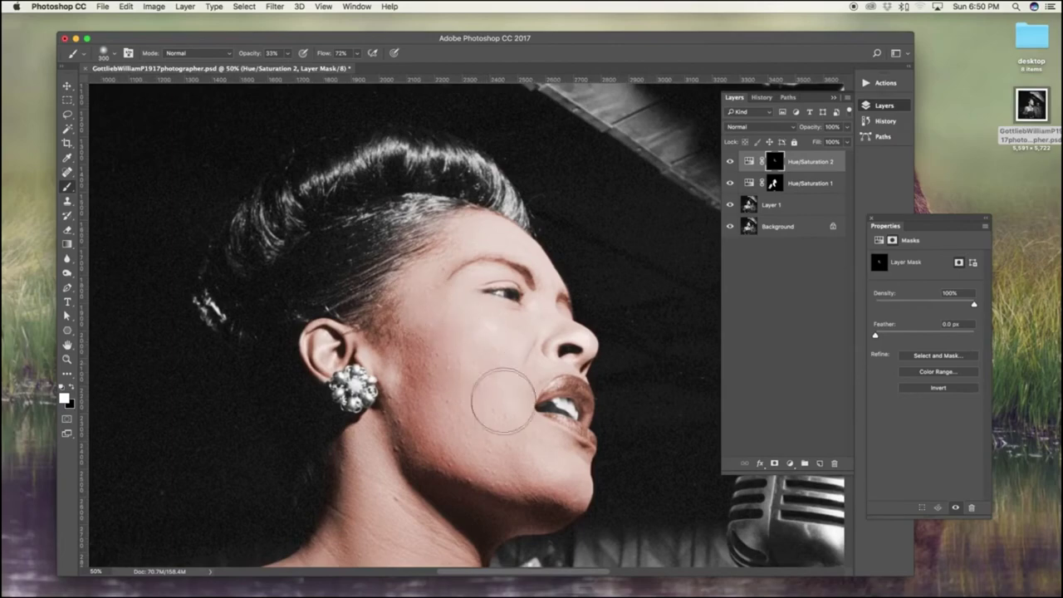
Add the reddish tint to the neck and chest with white strokes at 33% opacity on the mask.
scroll(506, 396, down, 10)
scroll(505, 396, left, 4)
mouse_move(467, 214)
mouse_down()
mouse_move(569, 362)
mouse_move(554, 356)
mouse_move(548, 268)
mouse_move(568, 488)
mouse_move(561, 417)
mouse_move(552, 422)
mouse_move(568, 477)
mouse_up()
scroll(498, 178, down, 10)
scroll(498, 177, left, 7)
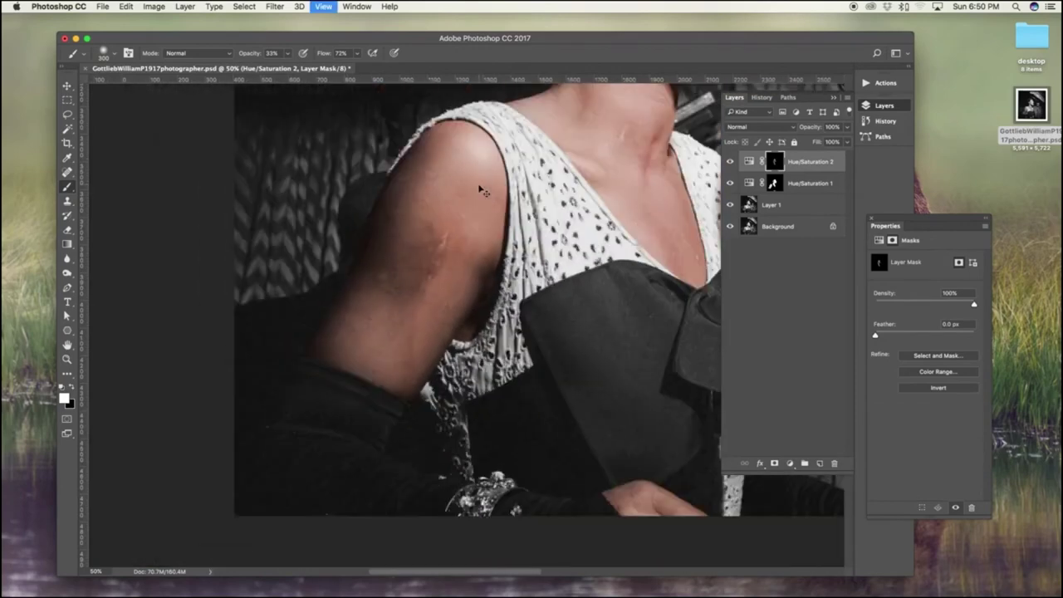
key(super+minus)
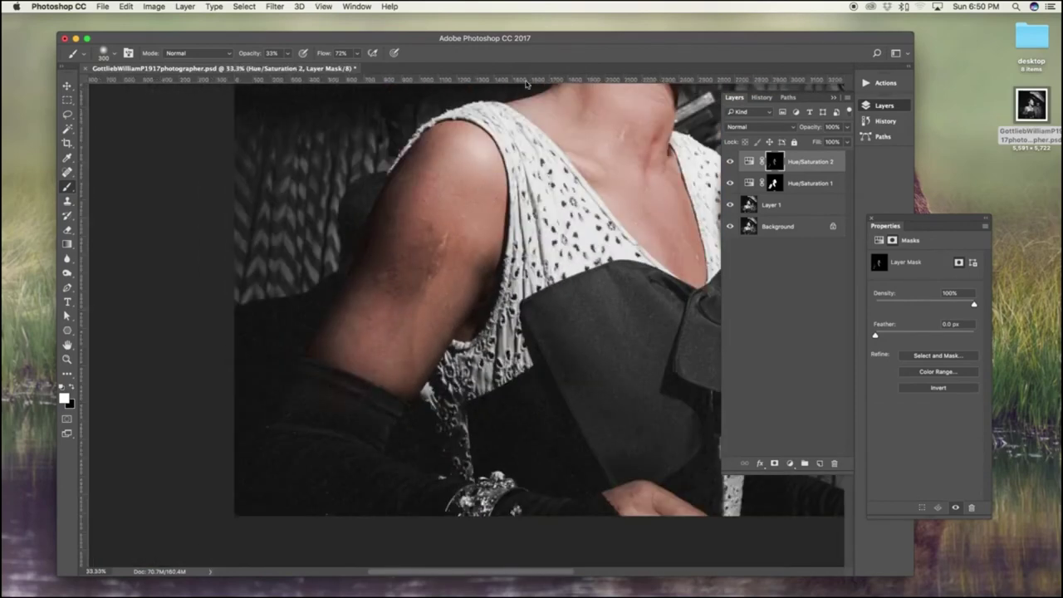
Switch to the first Hue/Saturation layer's mask, lower the brush opacity to 14% and adjust the brush size.
click(285, 54)
drag(283, 56, 281, 70)
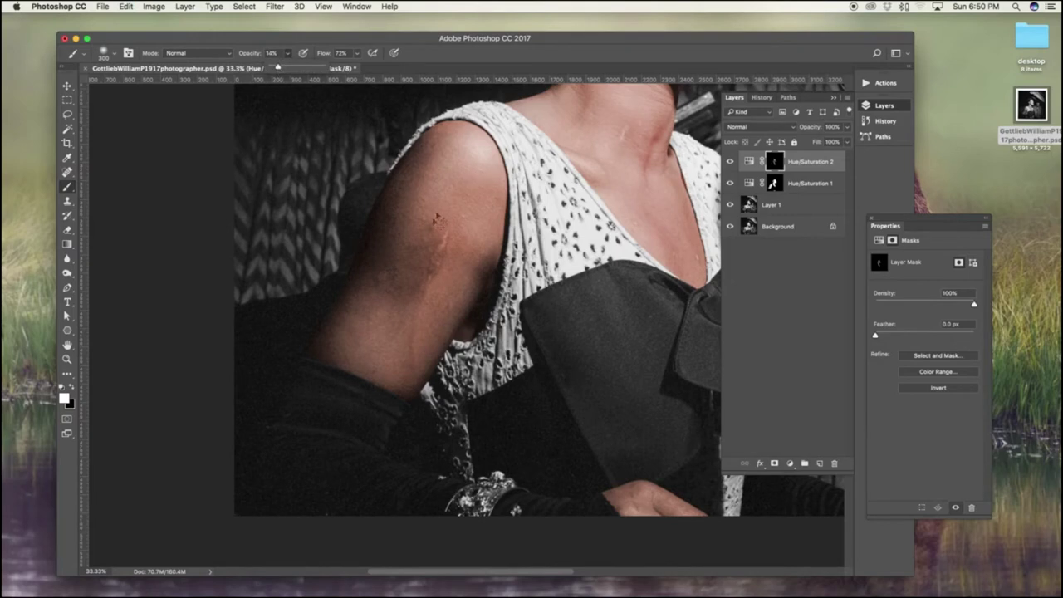
super+click(438, 219)
key(bracketright)
key(bracketright)
key(bracketright)
key(bracketright)
key(bracketright)
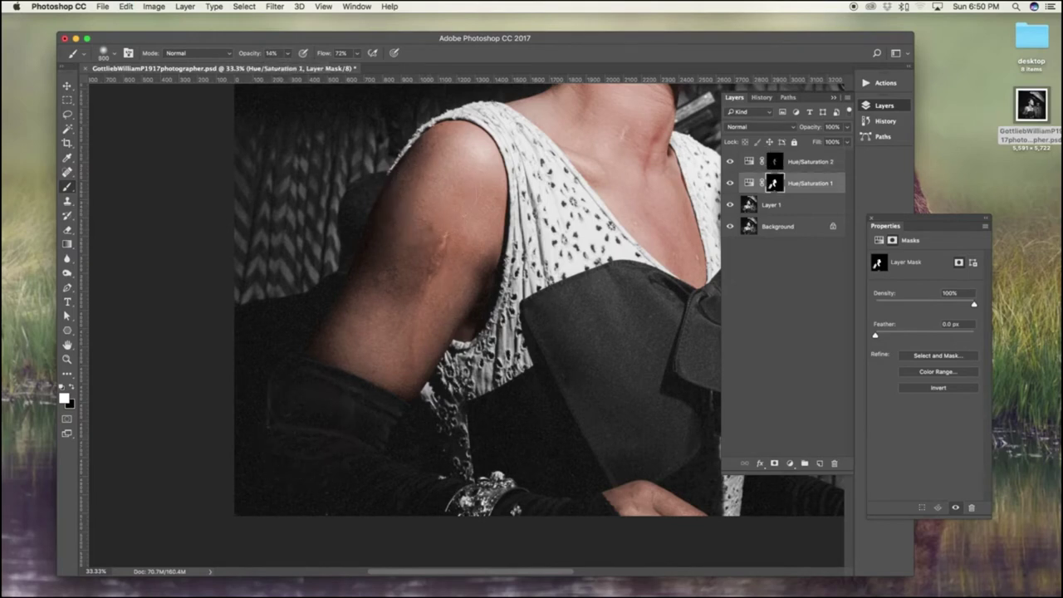
key(bracketleft)
key(bracketleft)
key(bracketleft)
Check how the skin tints blend across the arm, neck and face, with the brush at 250 px.
drag(440, 290, 389, 337)
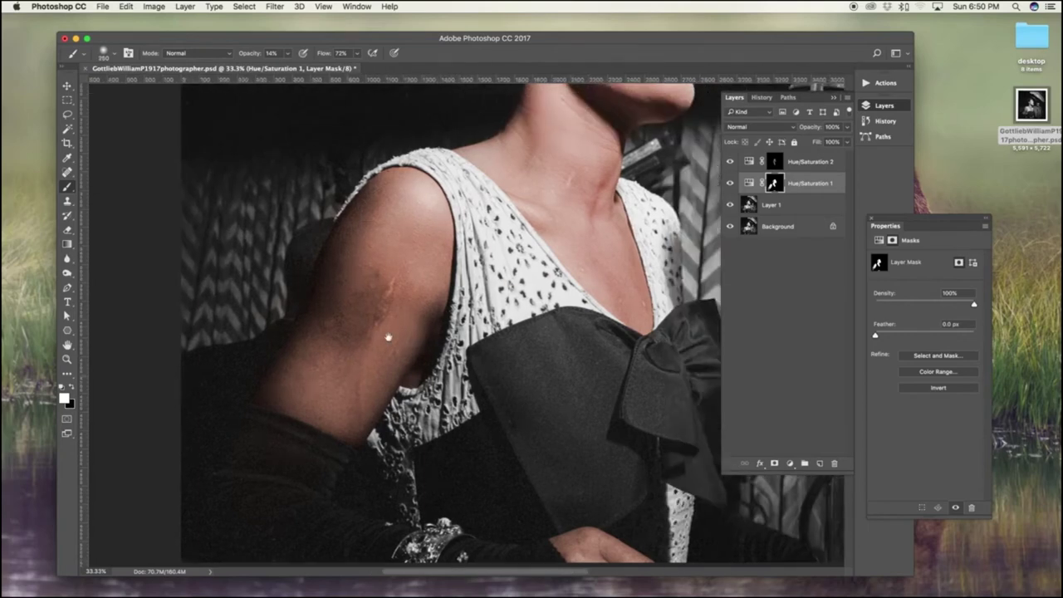
key(bracketleft)
drag(519, 246, 420, 382)
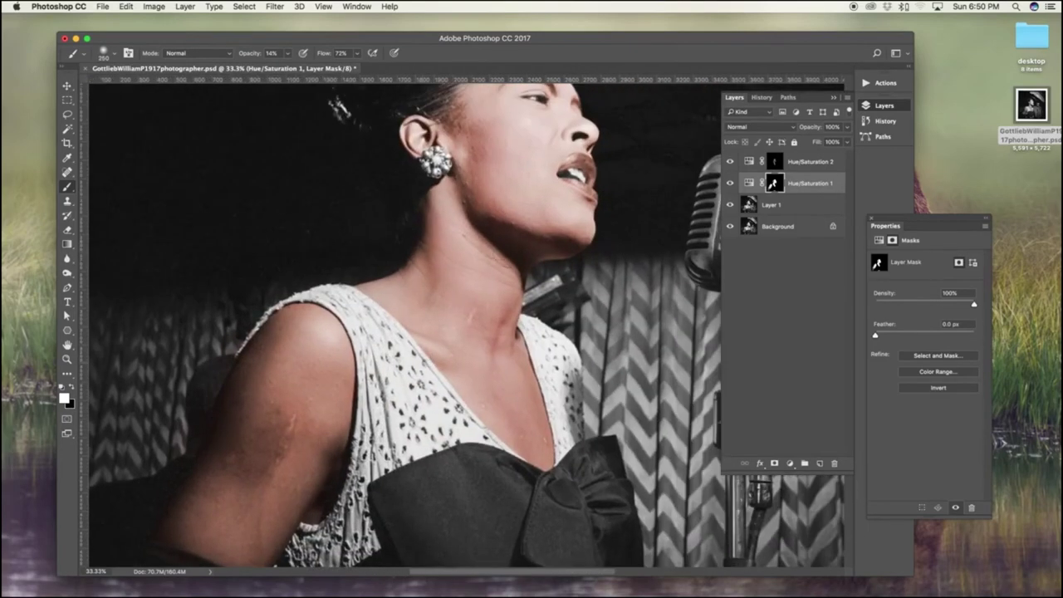
drag(523, 173, 471, 323)
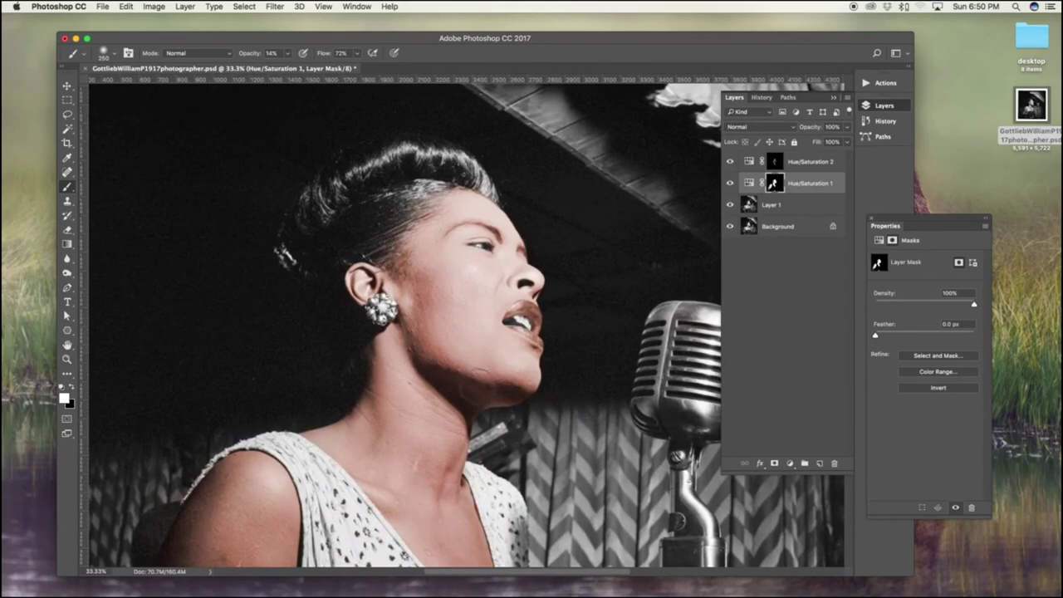
Refine the first Hue/Saturation mask around the face and jaw, alternating black and white with a 70 px brush at 14% opacity.
key(x)
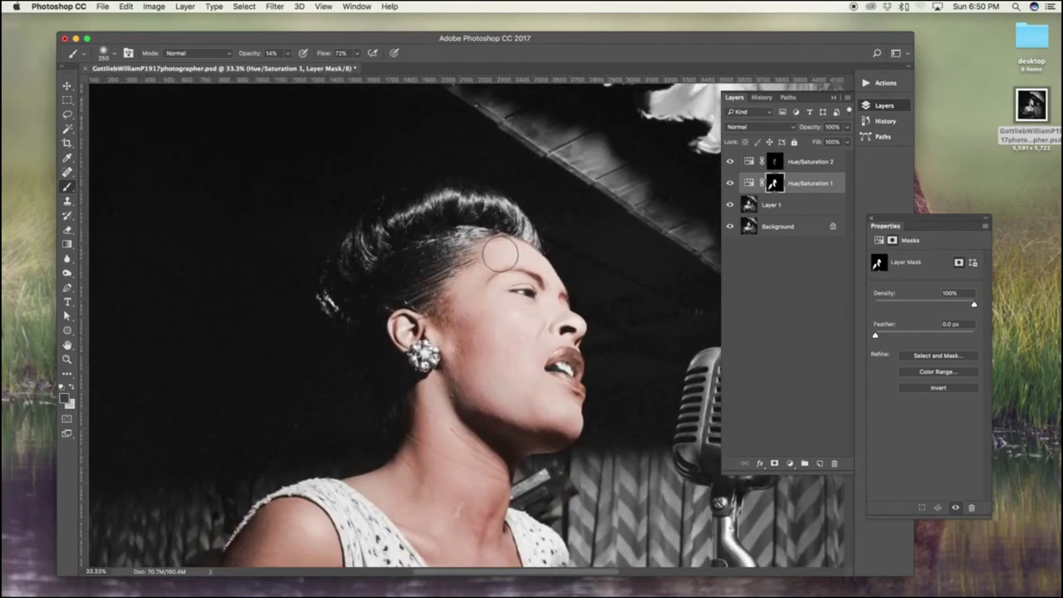
key(x)
key(bracketleft)
key(bracketleft)
key(bracketleft)
key(bracketleft)
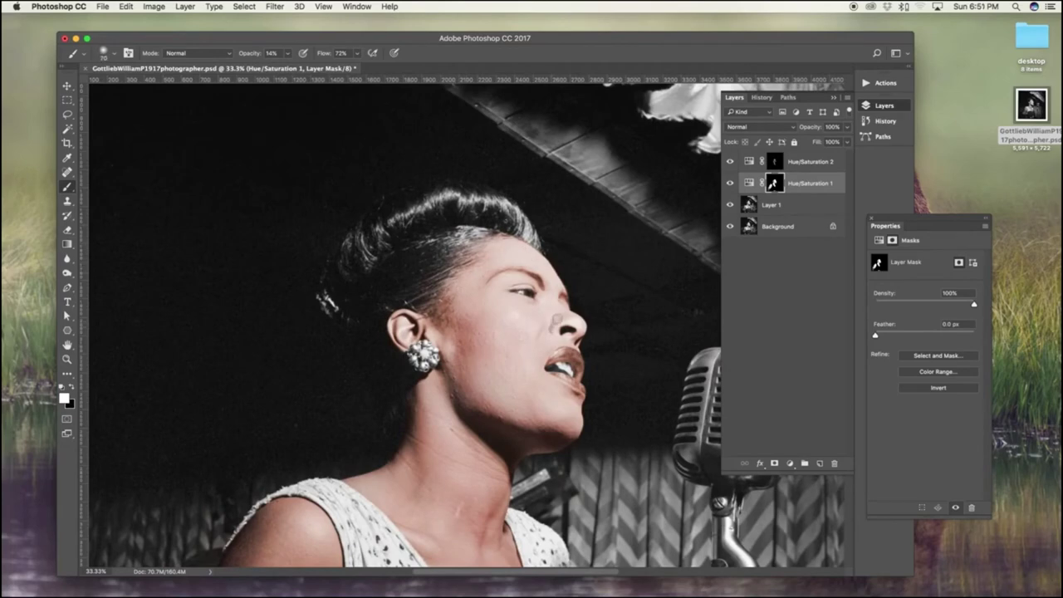
key(super+1)
drag(573, 332, 305, 323)
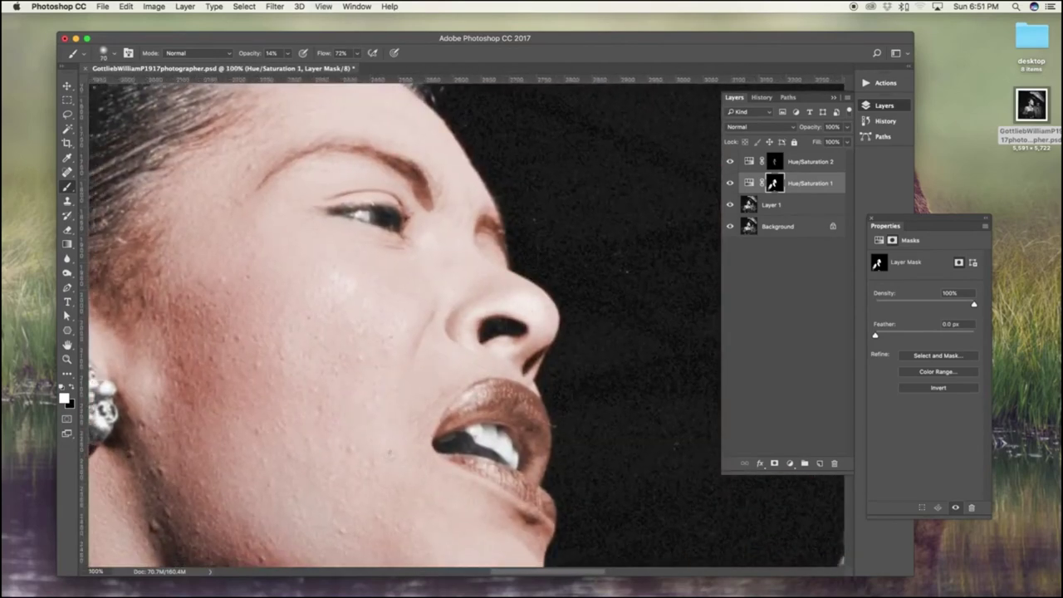
scroll(462, 324, down, 5)
key(x)
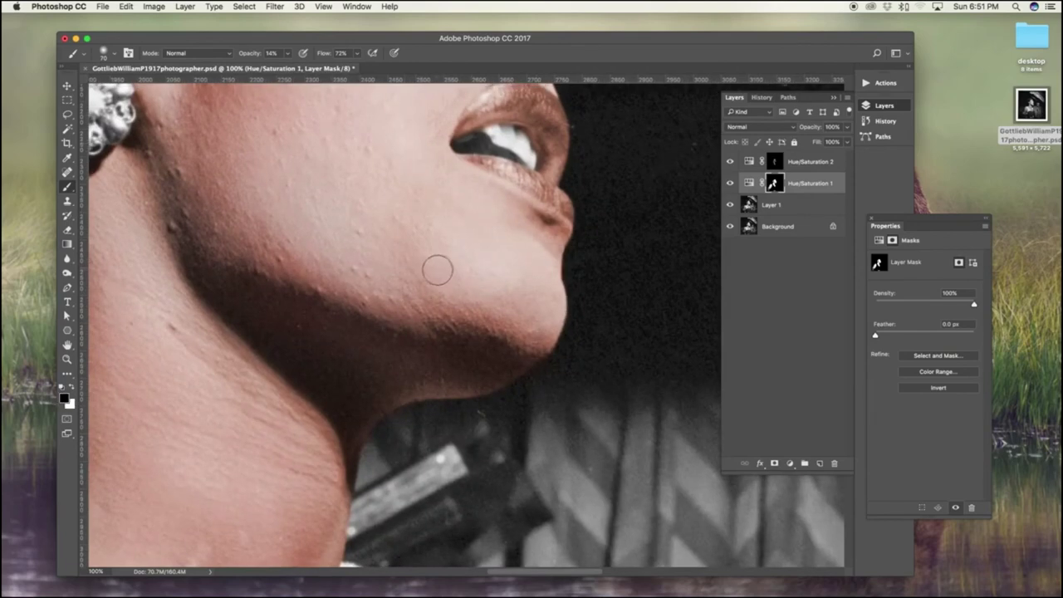
key(super+0)
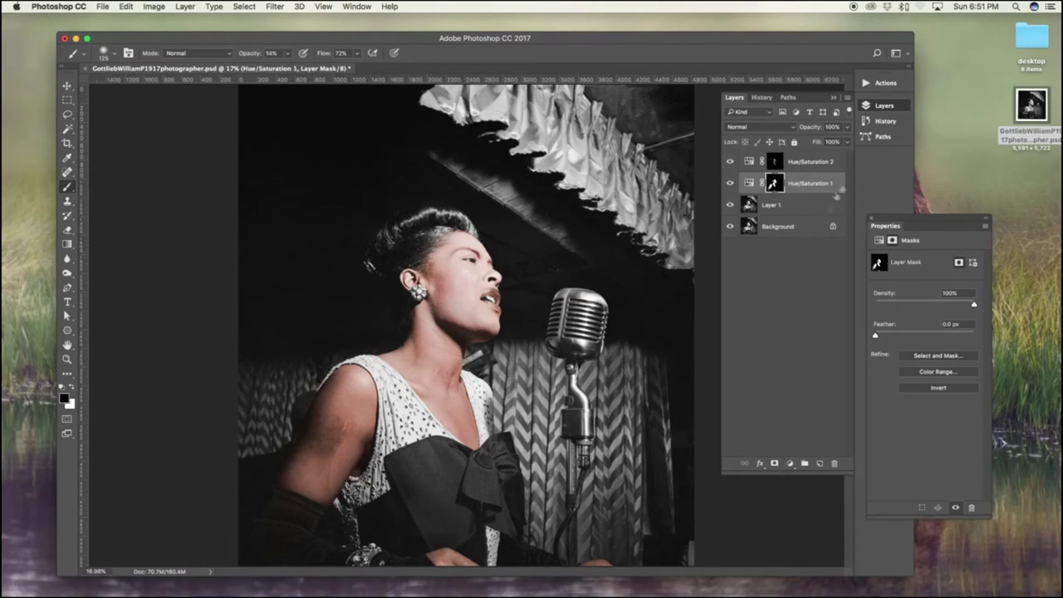
Add a third Hue/Saturation adjustment layer above Hue/Saturation 2, keeping the default name and settings.
click(828, 166)
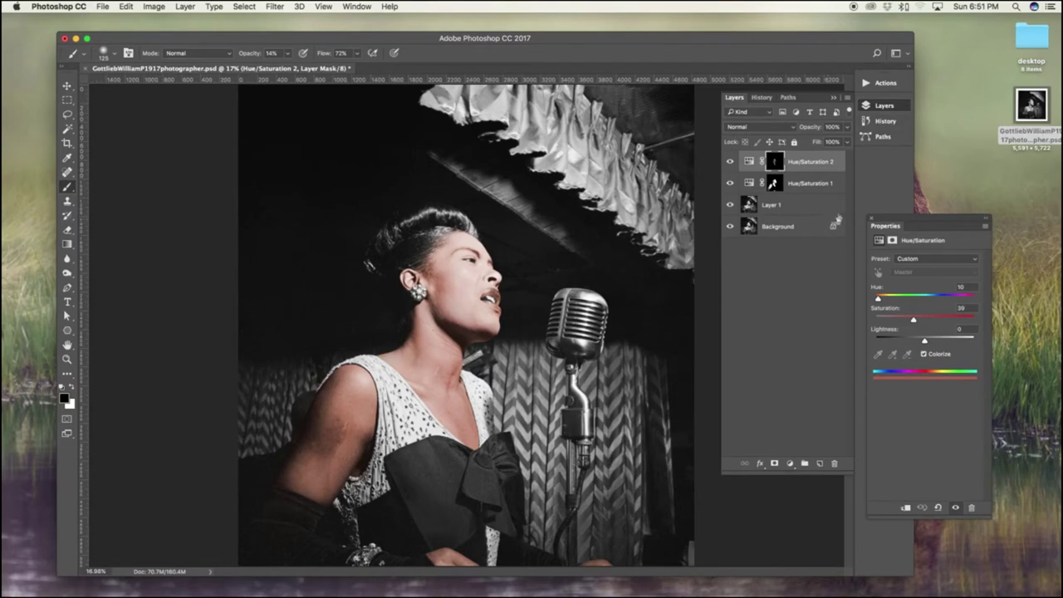
click(196, 8)
mouse_move(284, 160)
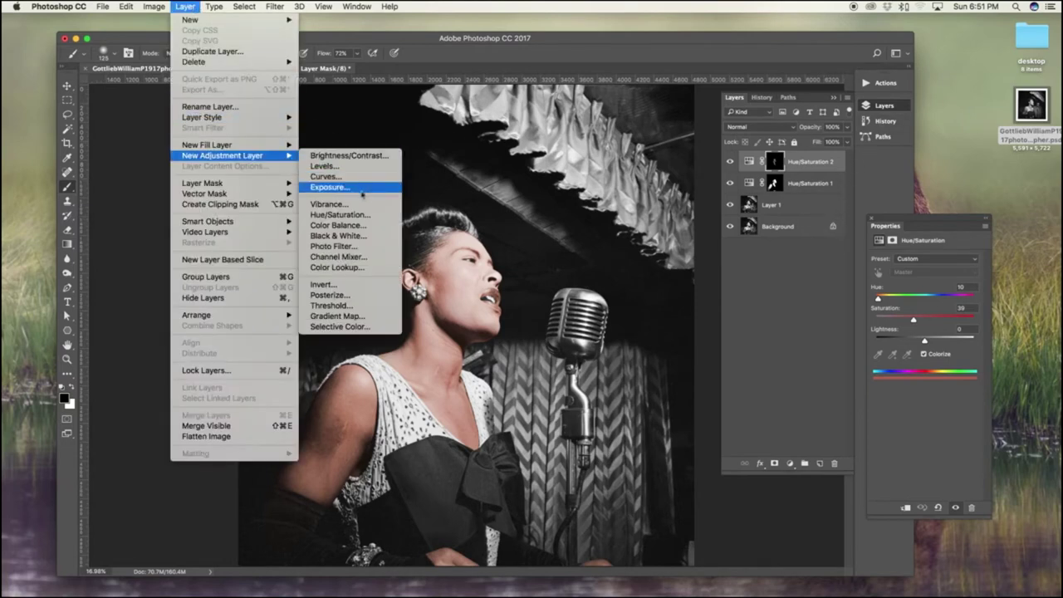
click(343, 214)
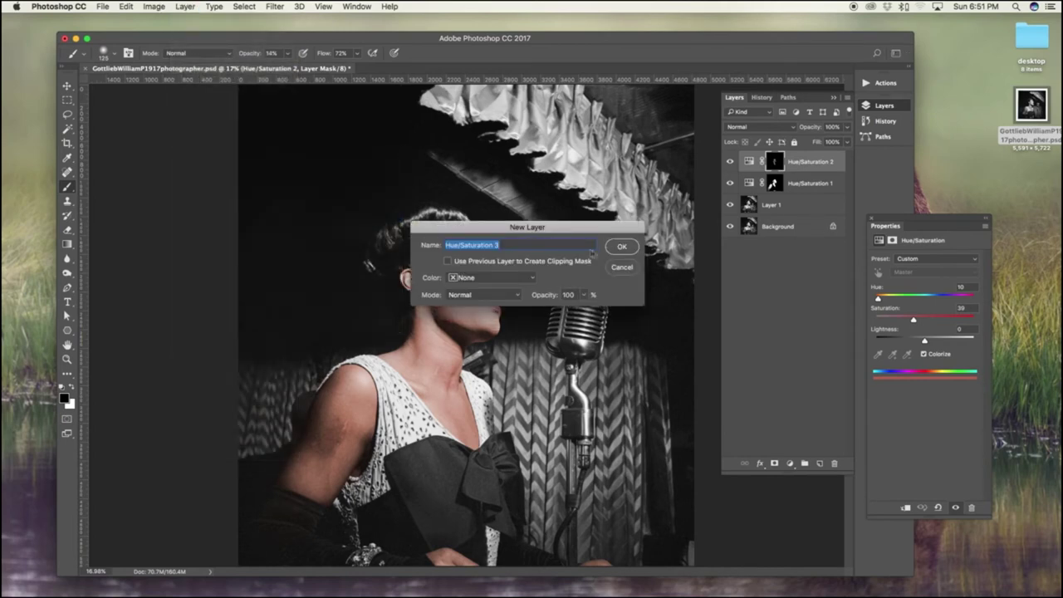
click(624, 247)
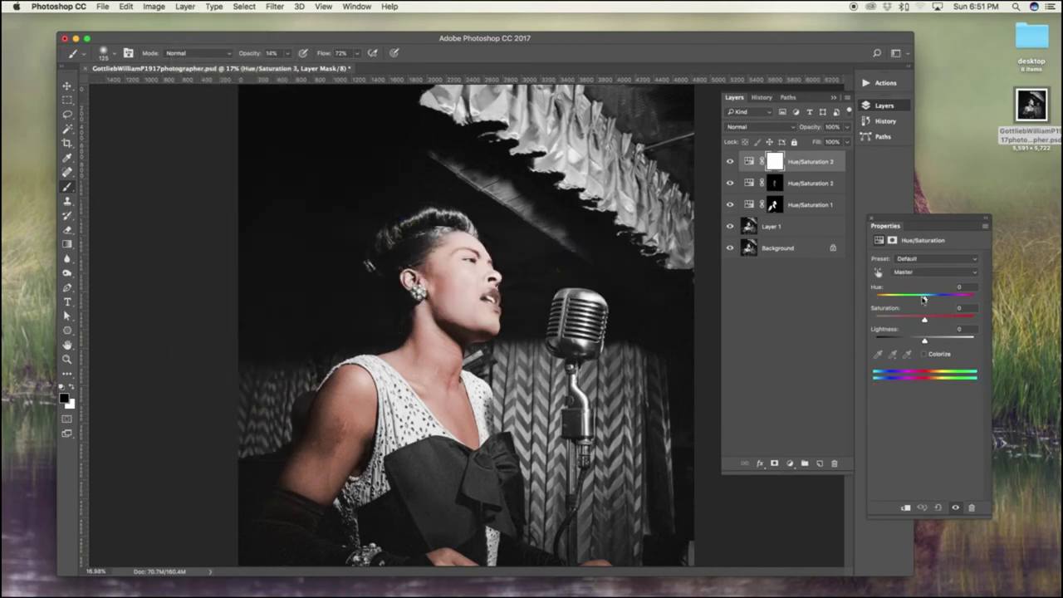
Colorize the third Hue/Saturation layer with a yellowish tint at hue 30 and saturation 33.
click(945, 357)
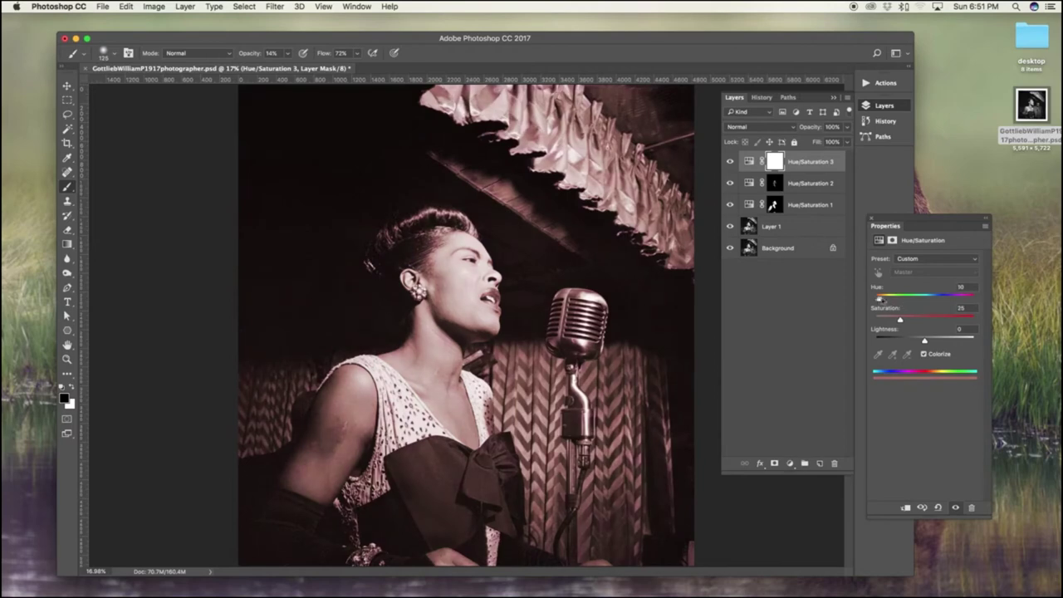
drag(879, 297, 889, 299)
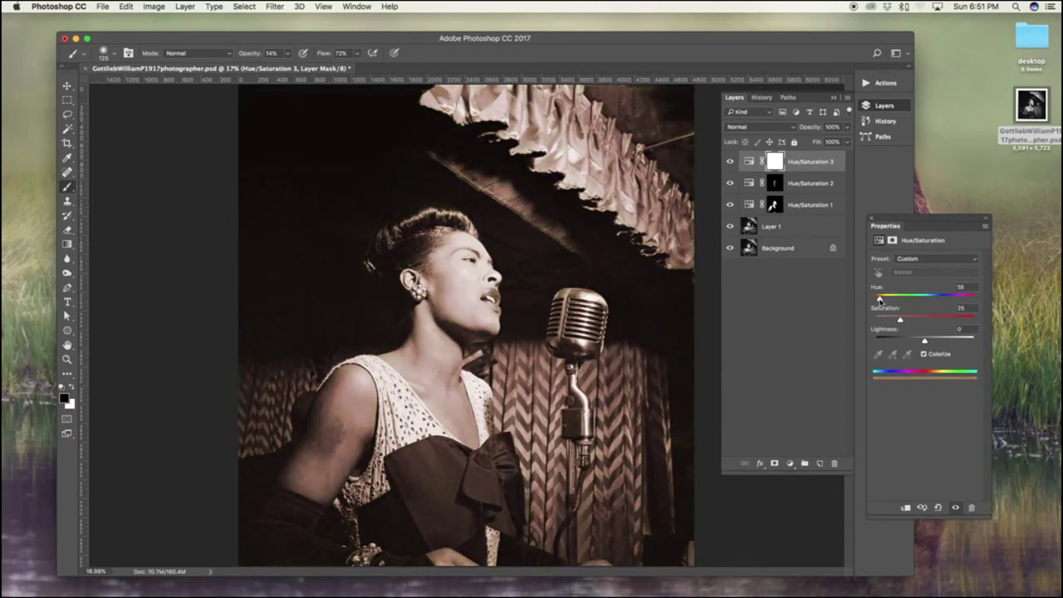
drag(880, 300, 888, 300)
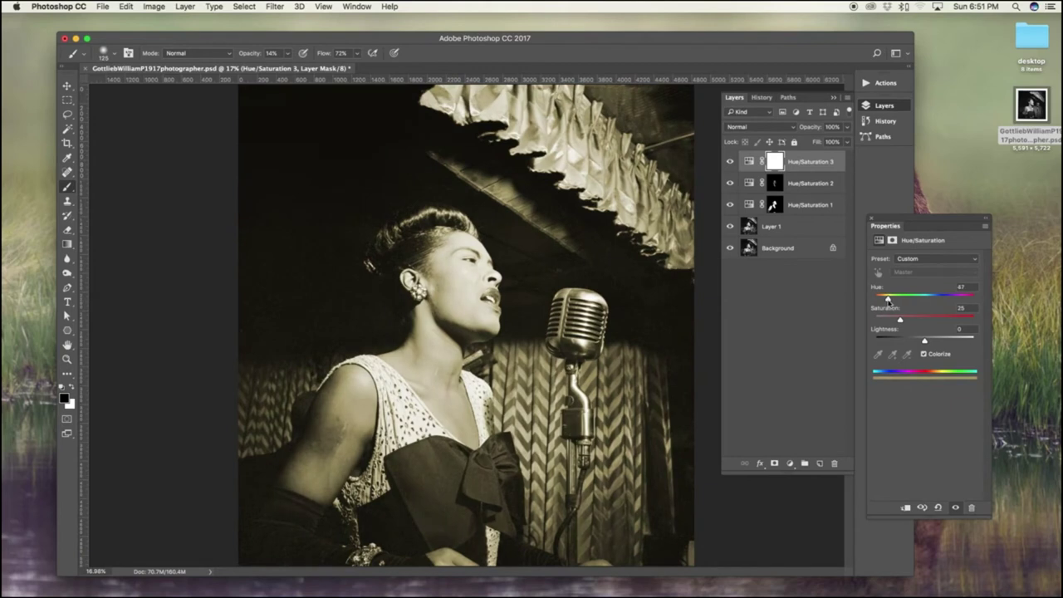
drag(887, 301, 885, 305)
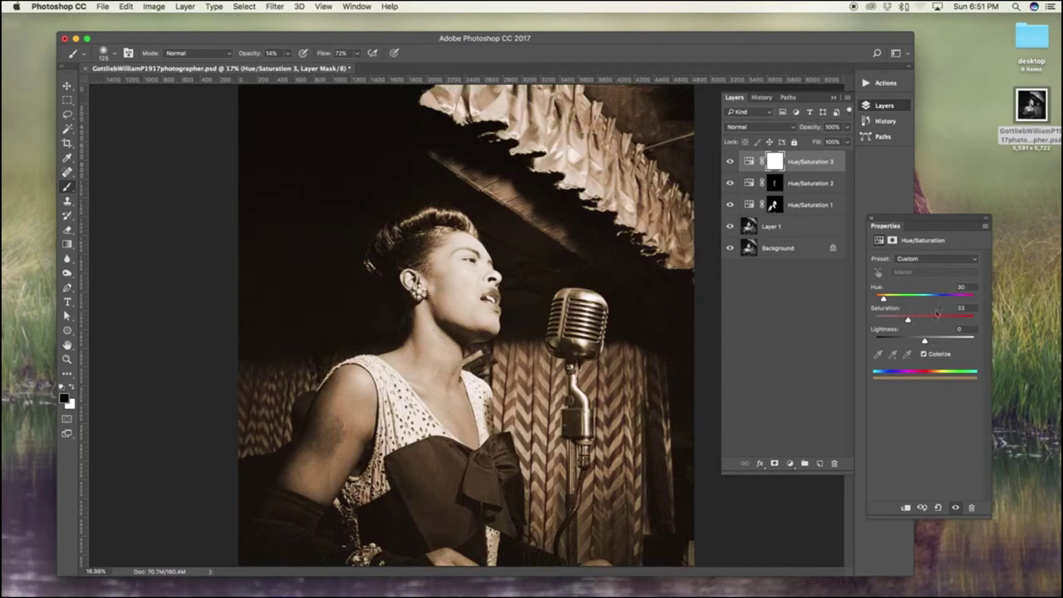
click(872, 219)
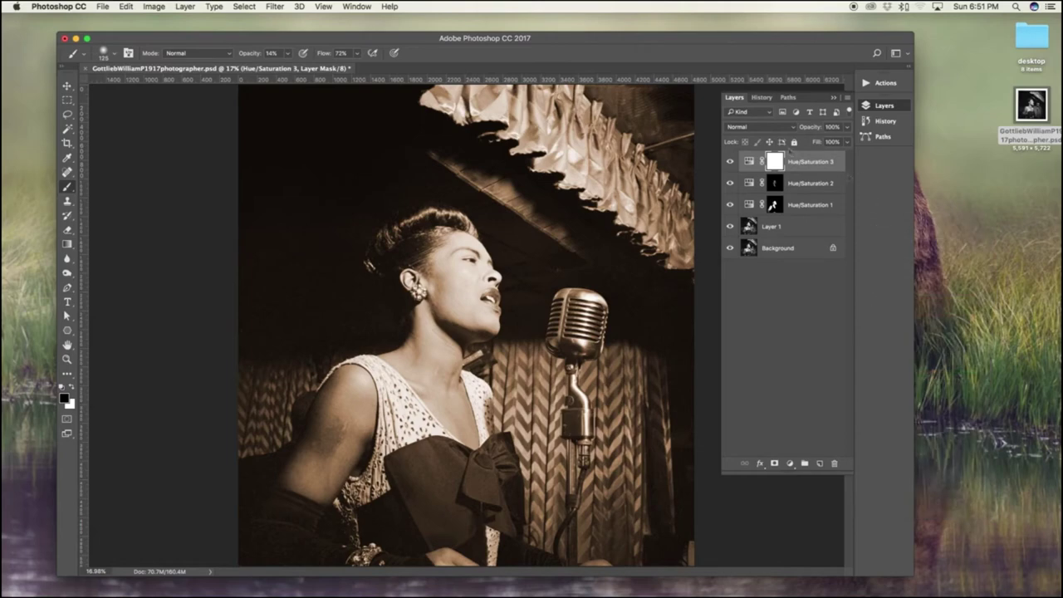
Invert the third layer's mask to black and brush the yellowish tint onto the face in white at 14% opacity.
key(super+i)
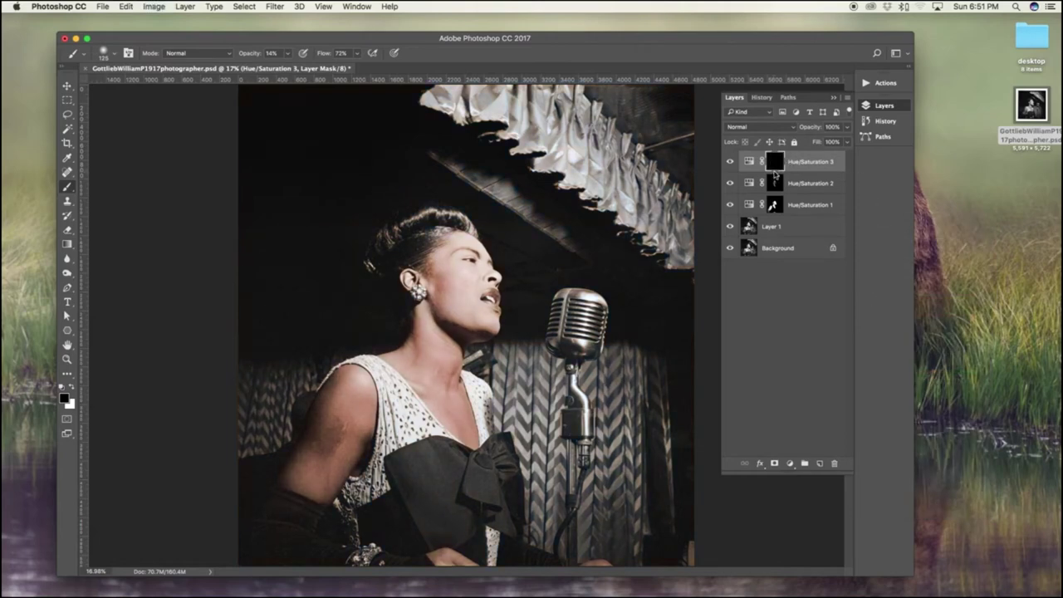
key(super+equal)
key(super+equal)
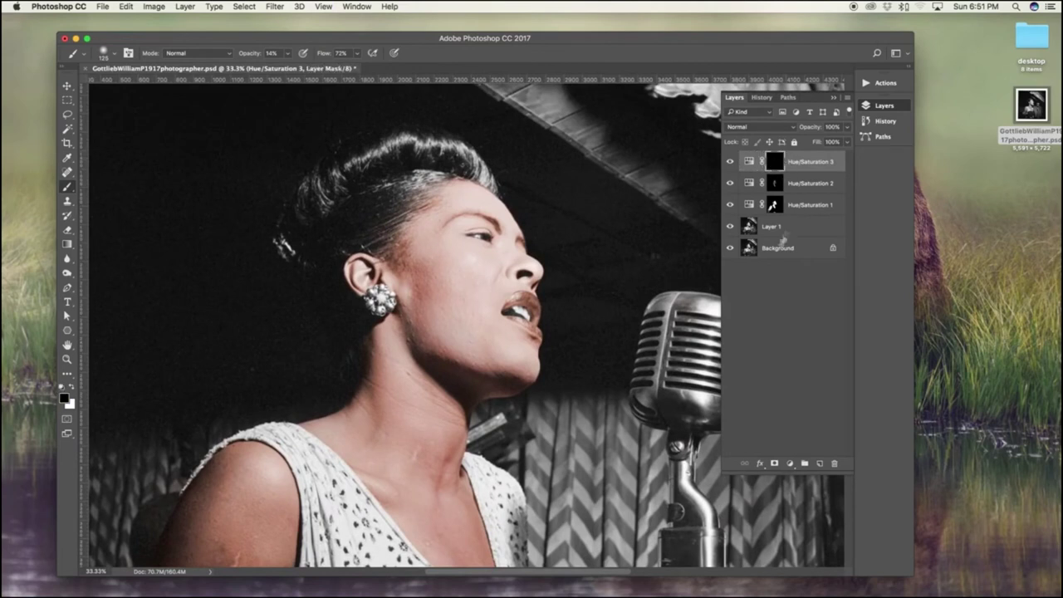
key(x)
key(bracketleft)
key(bracketleft)
key(bracketleft)
key(bracketleft)
key(bracketleft)
key(bracketleft)
mouse_move(510, 259)
mouse_down()
mouse_move(522, 257)
mouse_move(501, 270)
mouse_up()
Add more yellowish tint to the cheek with a white 250 px brush at 14% opacity.
drag(448, 369, 601, 193)
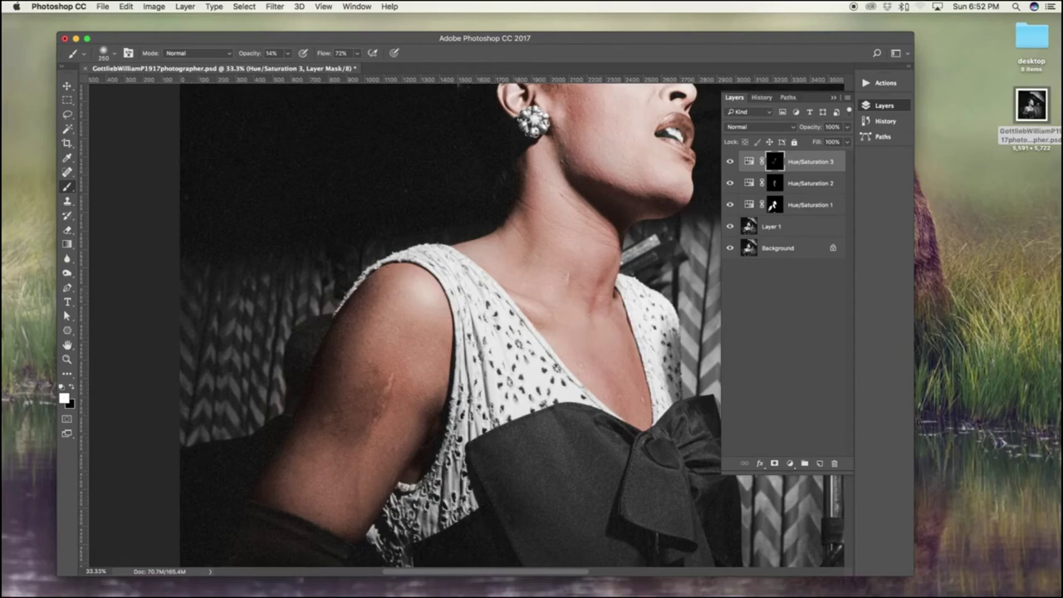
drag(635, 153, 556, 321)
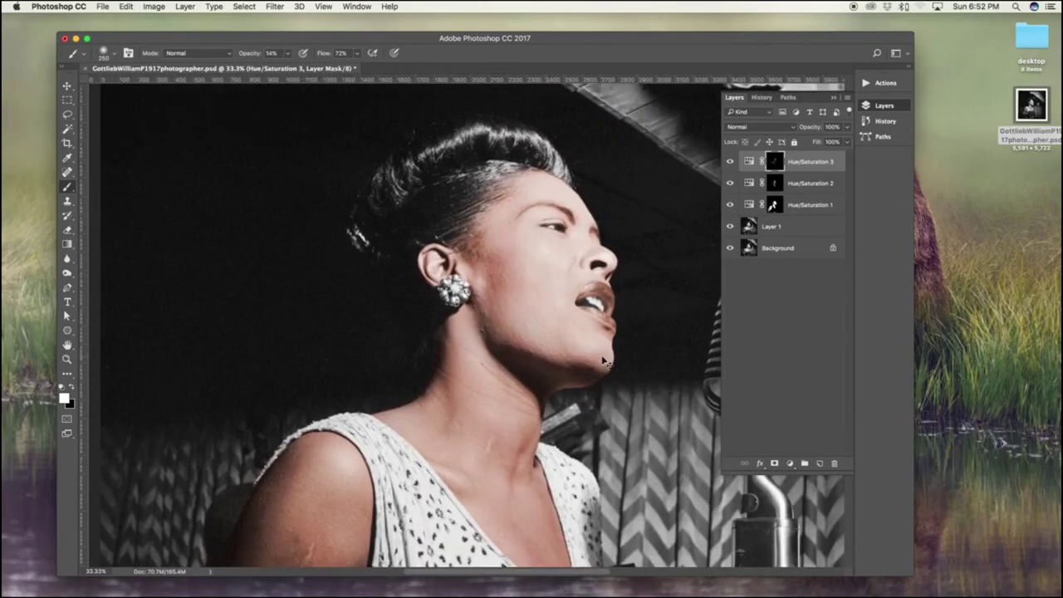
key(super+minus)
key(super+minus)
key(super+minus)
key(super+plus)
key(super+plus)
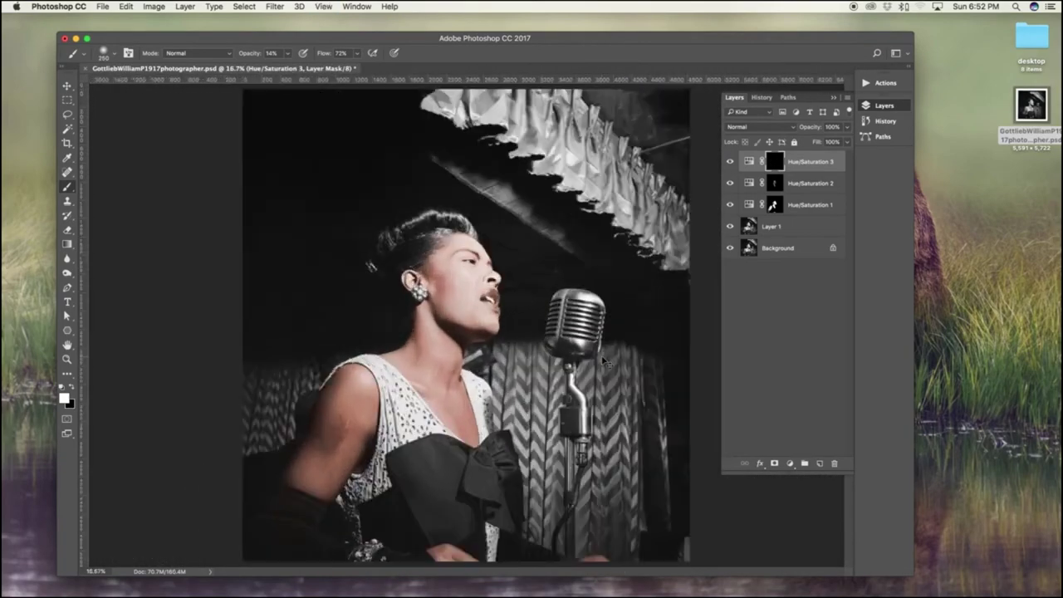
drag(440, 324, 552, 230)
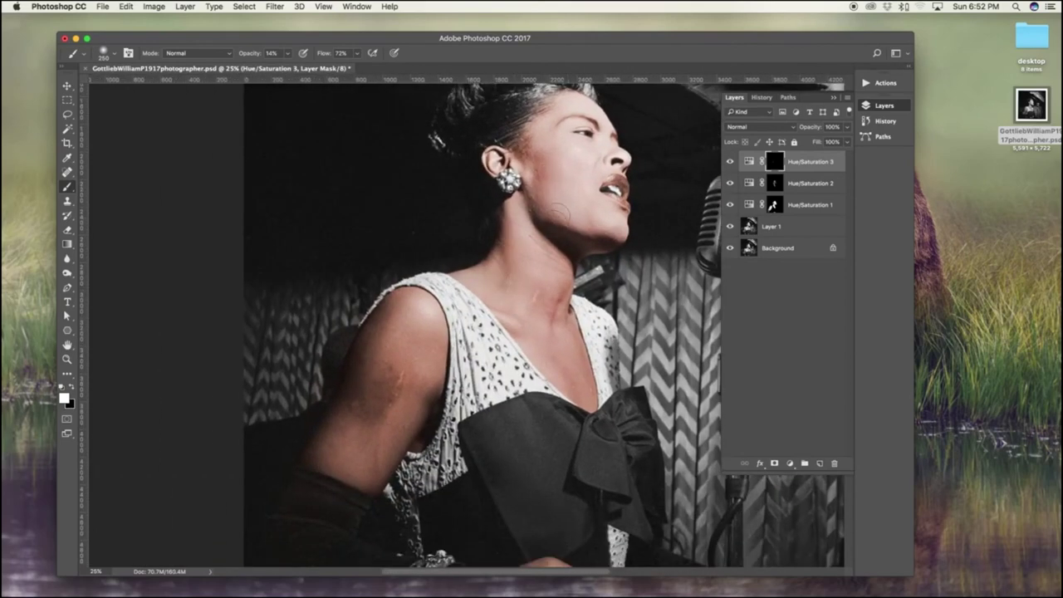
drag(568, 184, 579, 199)
Compare the skin with and without the yellowish tint by toggling the third Hue/Saturation layer's visibility.
click(729, 163)
click(730, 162)
key(super+minus)
scroll(525, 273, up, 5)
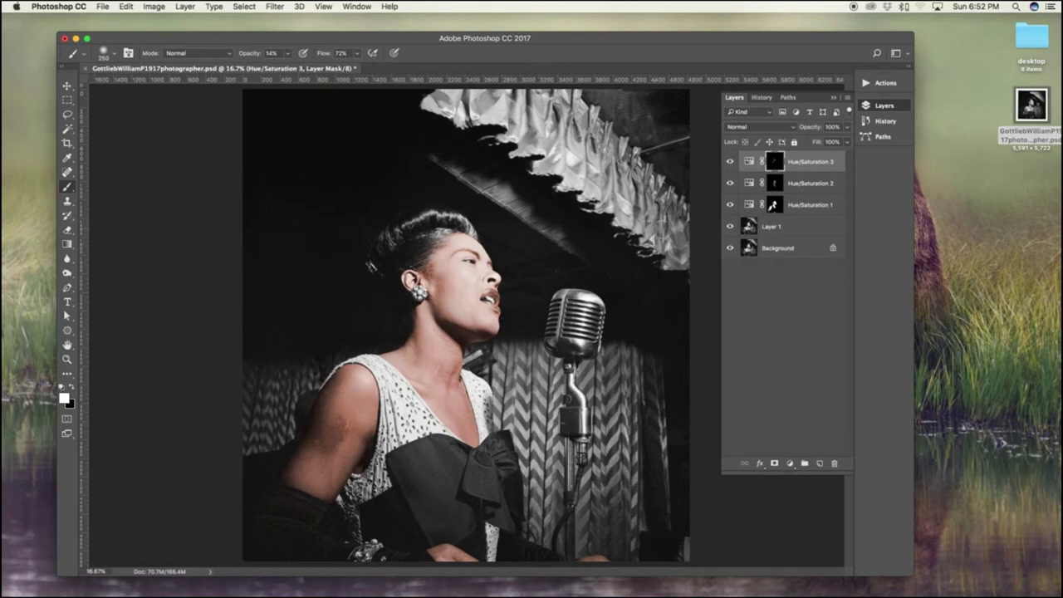
Fade the first Hue/Saturation tint around the gloved lower arm with a soft black 700 px brush at 14% opacity.
click(774, 204)
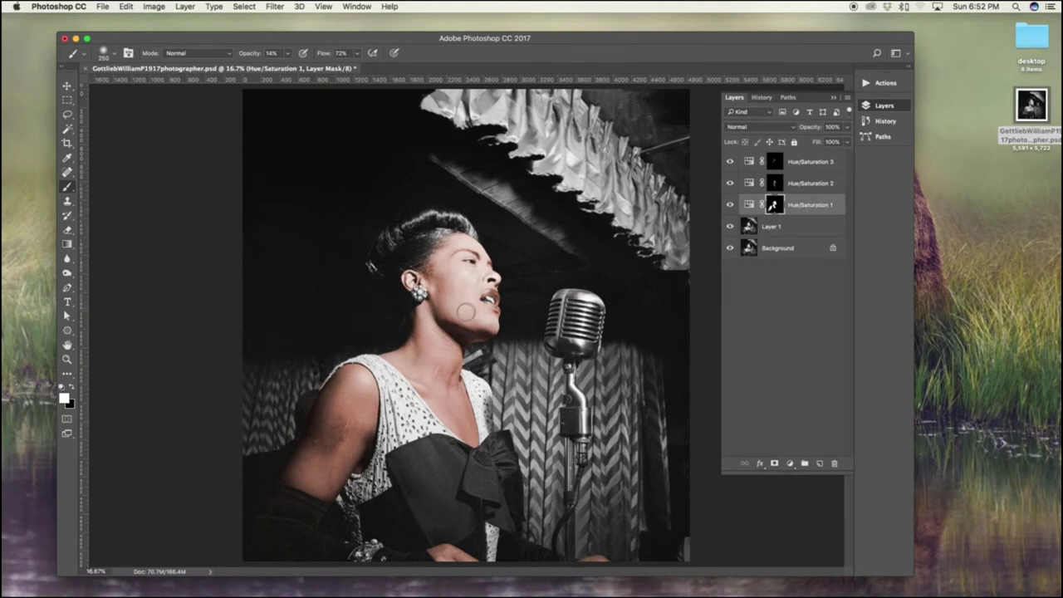
key(x)
right_click(353, 435)
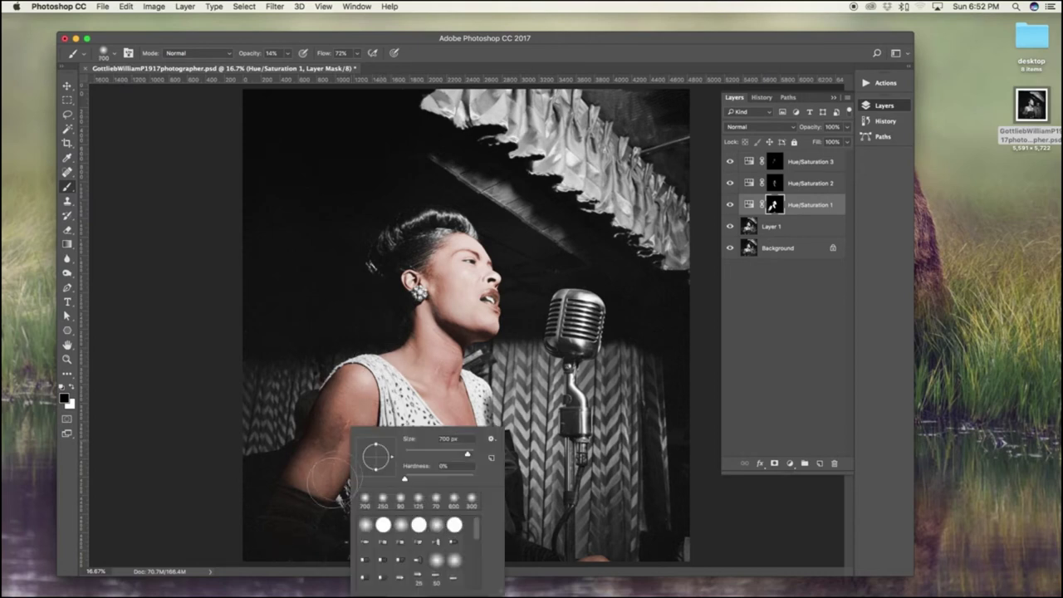
click(290, 520)
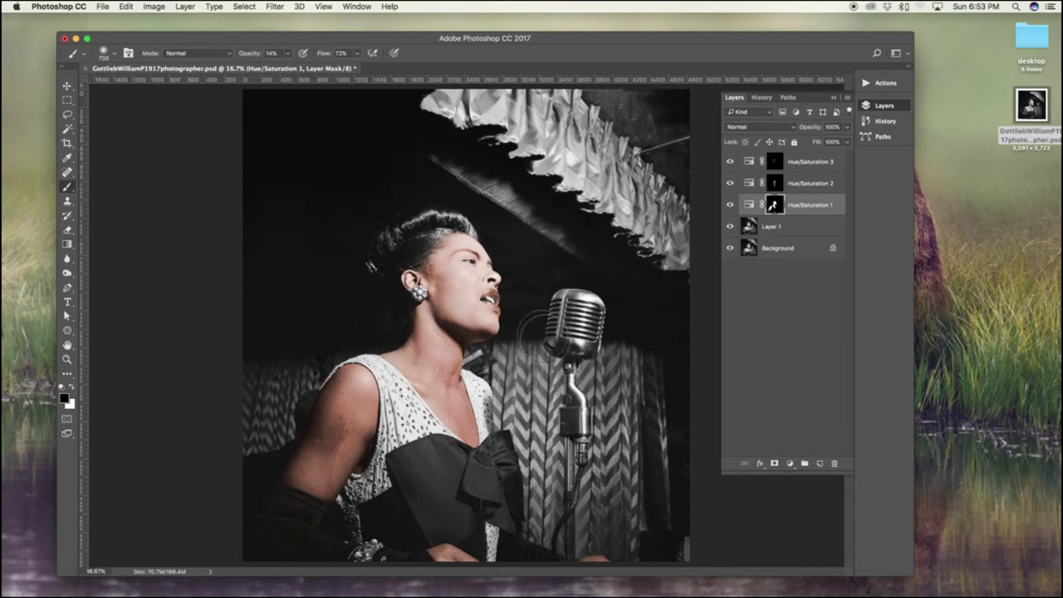
Add the reddish tint to the hands at the photo's lower edge with a white brush at 14% opacity on the second mask.
key(super+equal)
key(super+equal)
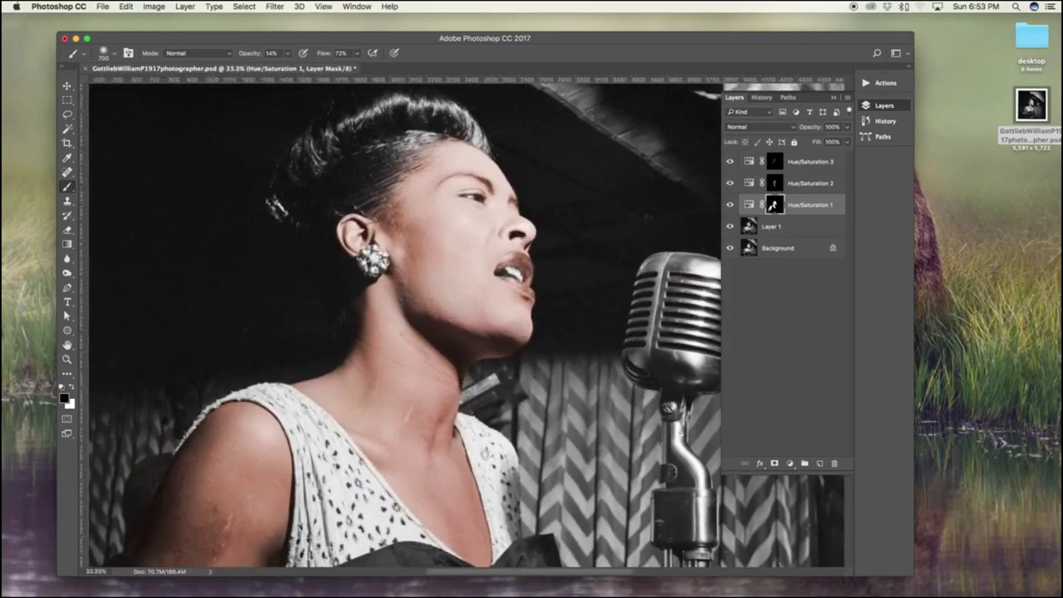
drag(499, 461, 350, 132)
drag(567, 362, 502, 367)
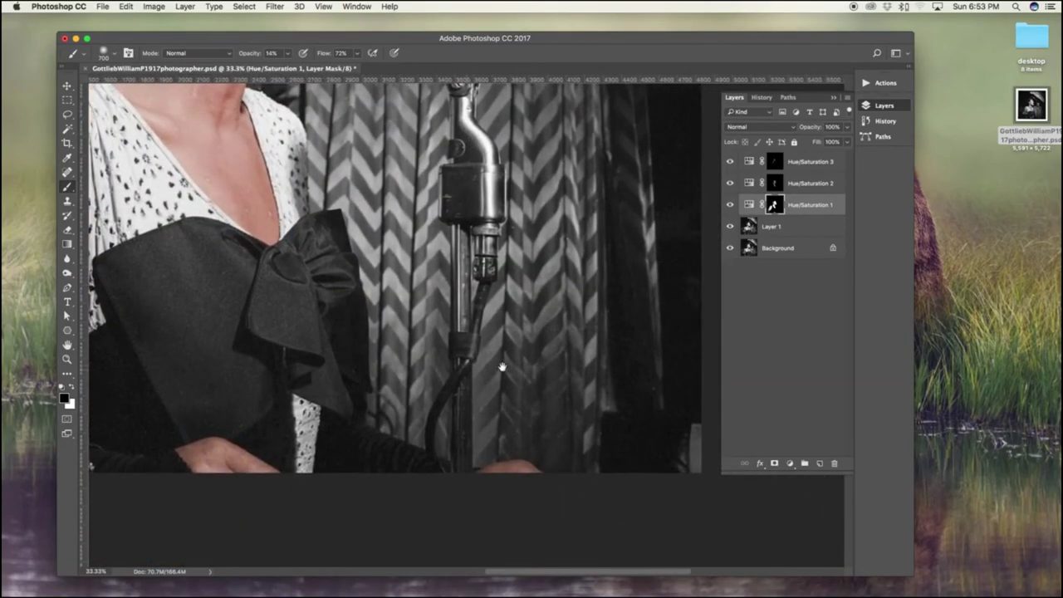
click(786, 184)
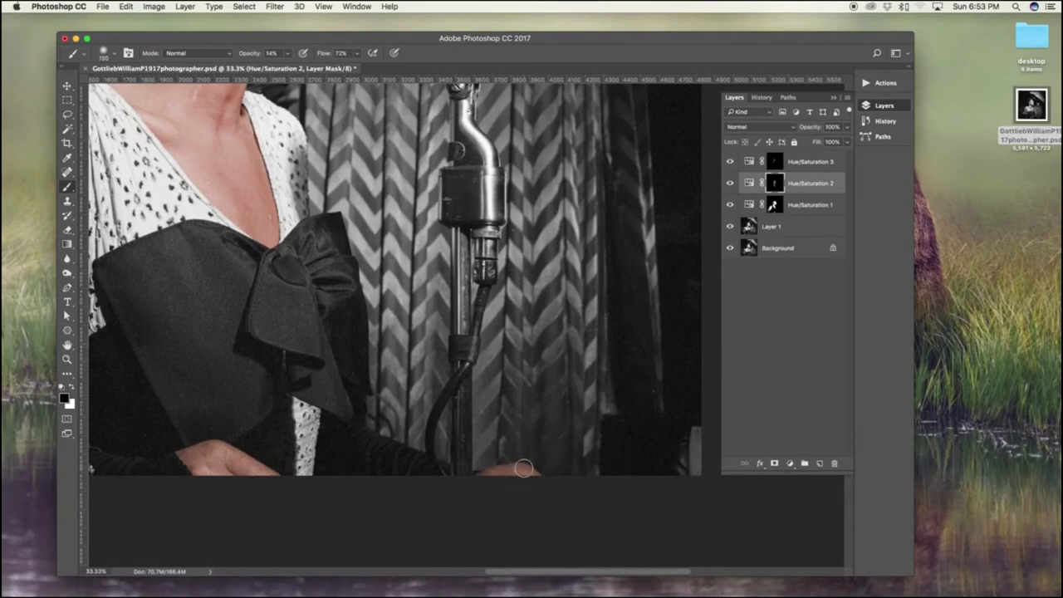
key(x)
scroll(437, 301, up, 10)
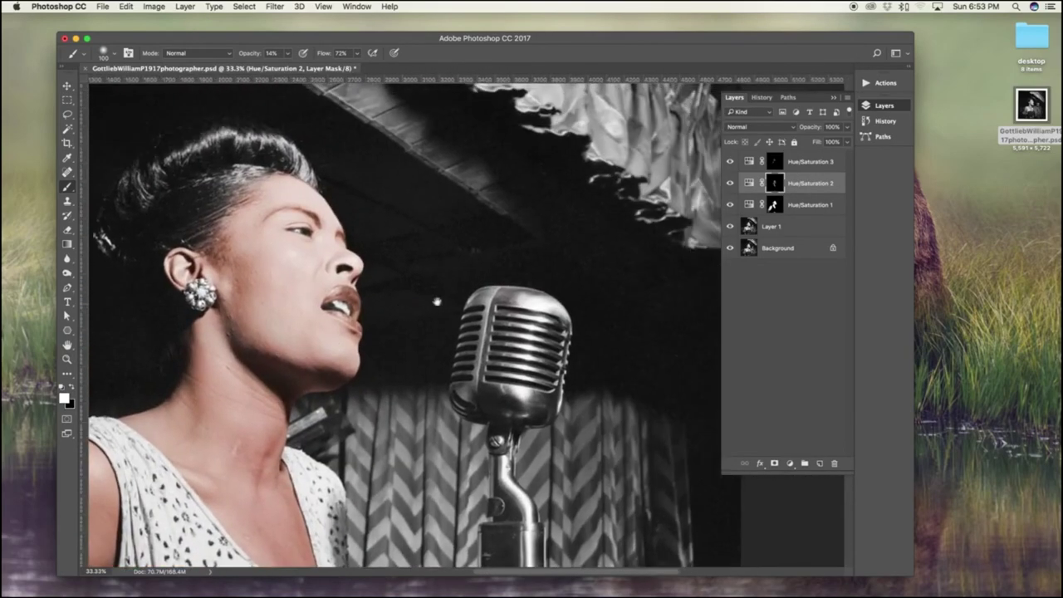
drag(437, 301, 440, 301)
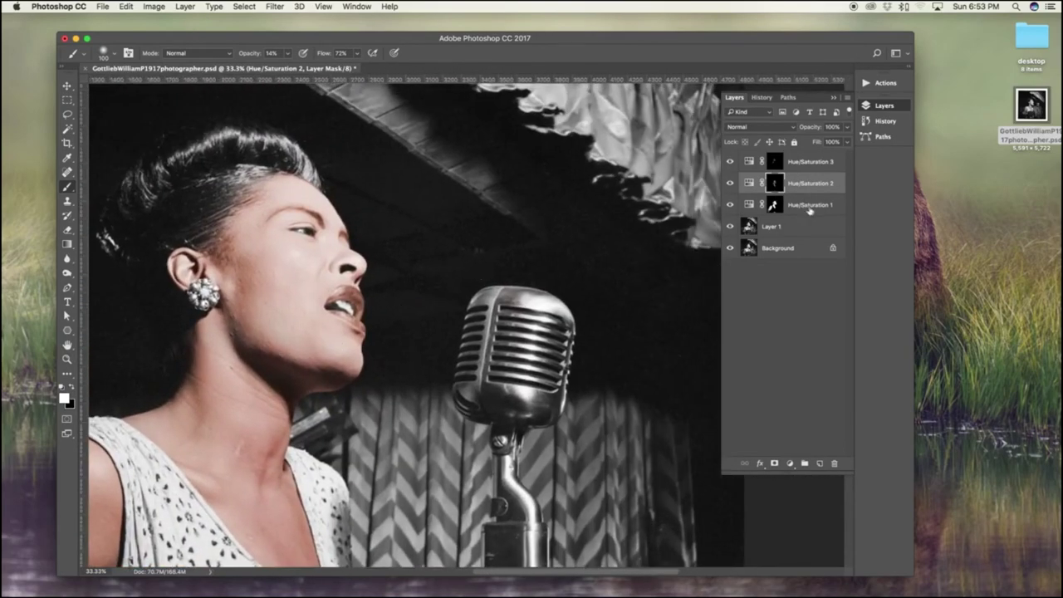
Rename the three Hue/Saturation layers, from lowest to highest, as base, reds and yellow.
double_click(818, 206)
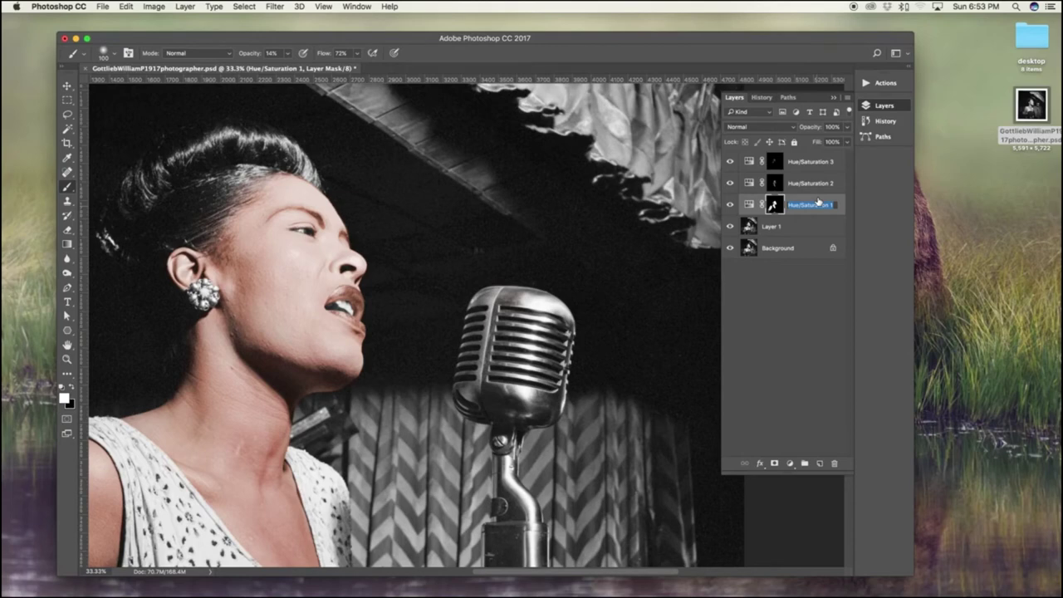
text(base)
key(shift+Tab)
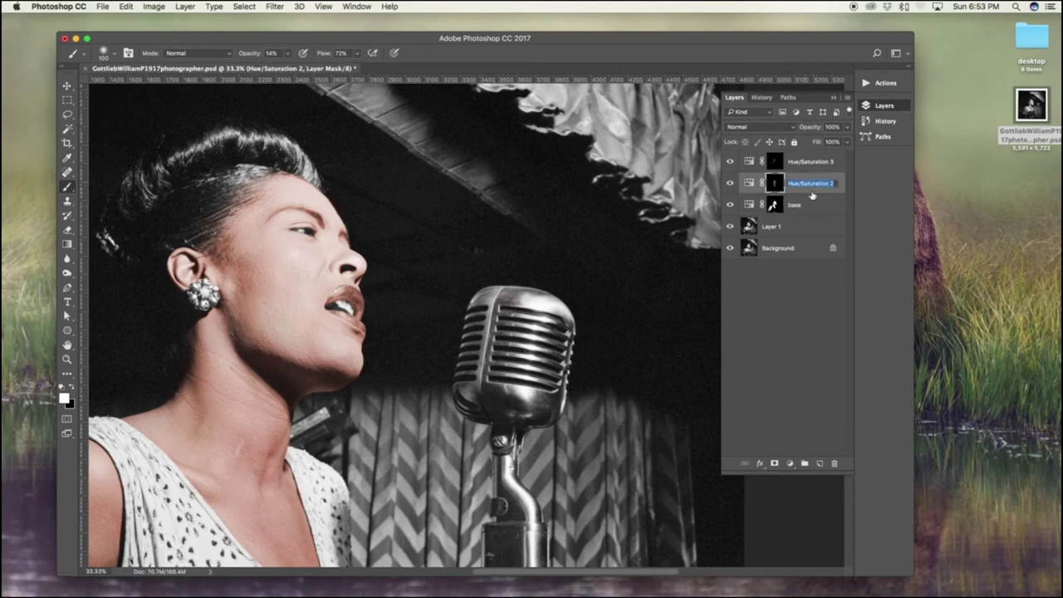
text(h)
text(eds)
key(shift+Tab)
text(yel)
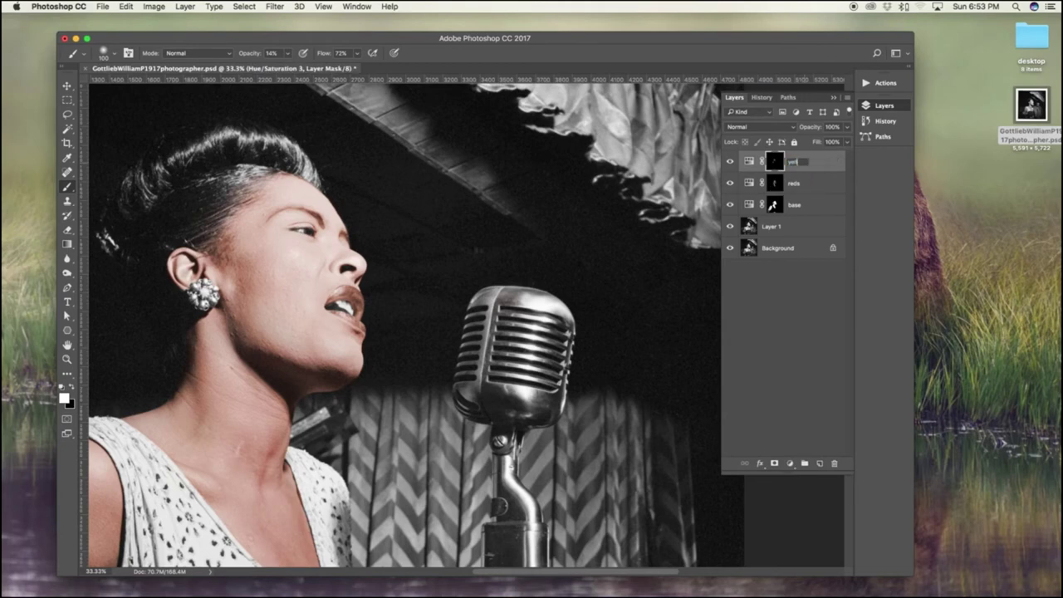
text(low)
key(Return)
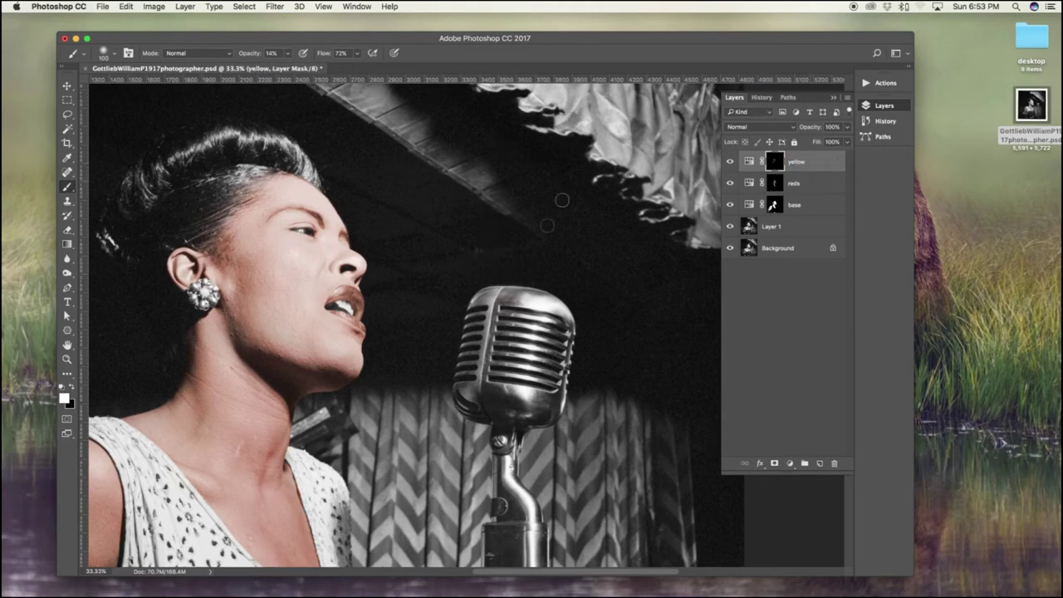
Group the yellow, reds and base adjustment layers into a new layer group named skin.
click(818, 170)
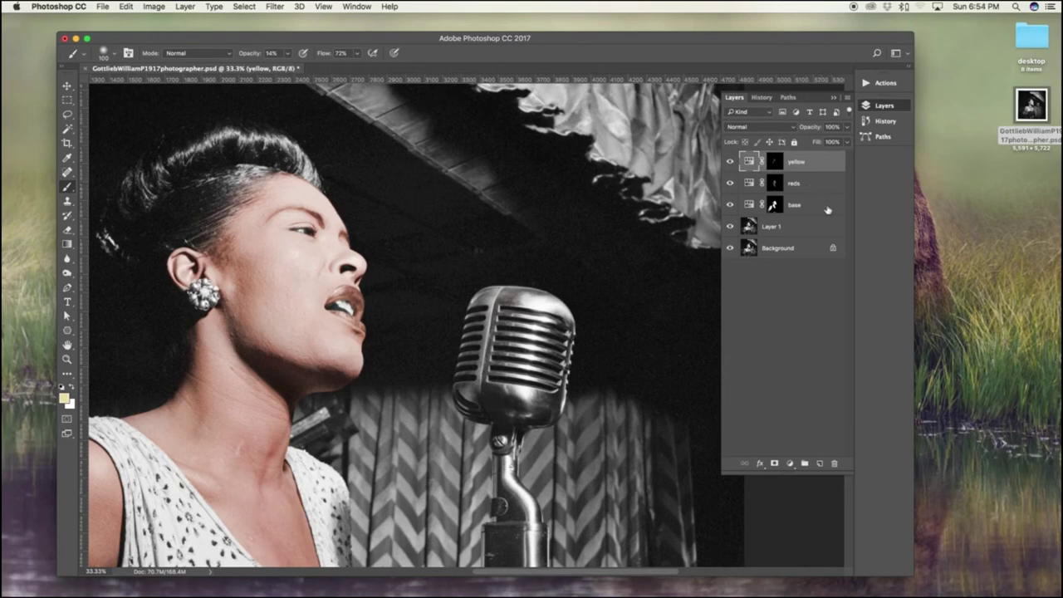
shift+click(832, 214)
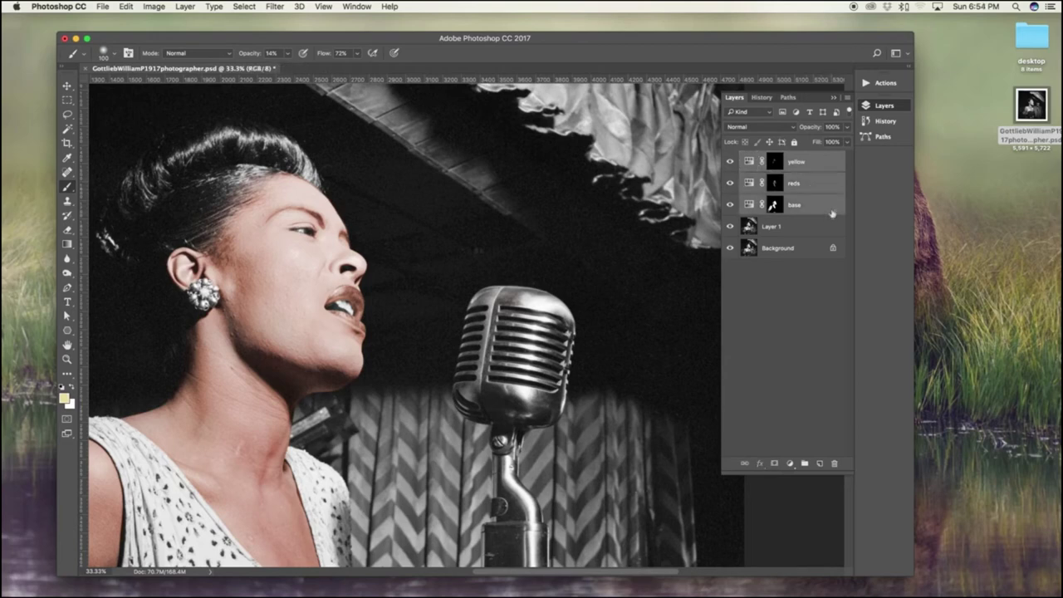
right_click(816, 172)
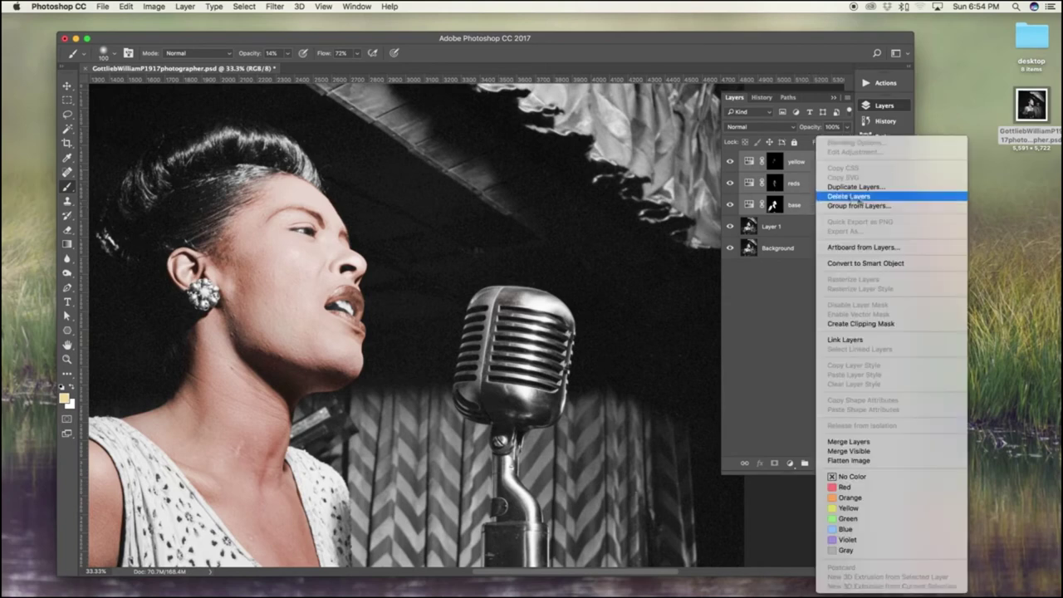
click(860, 208)
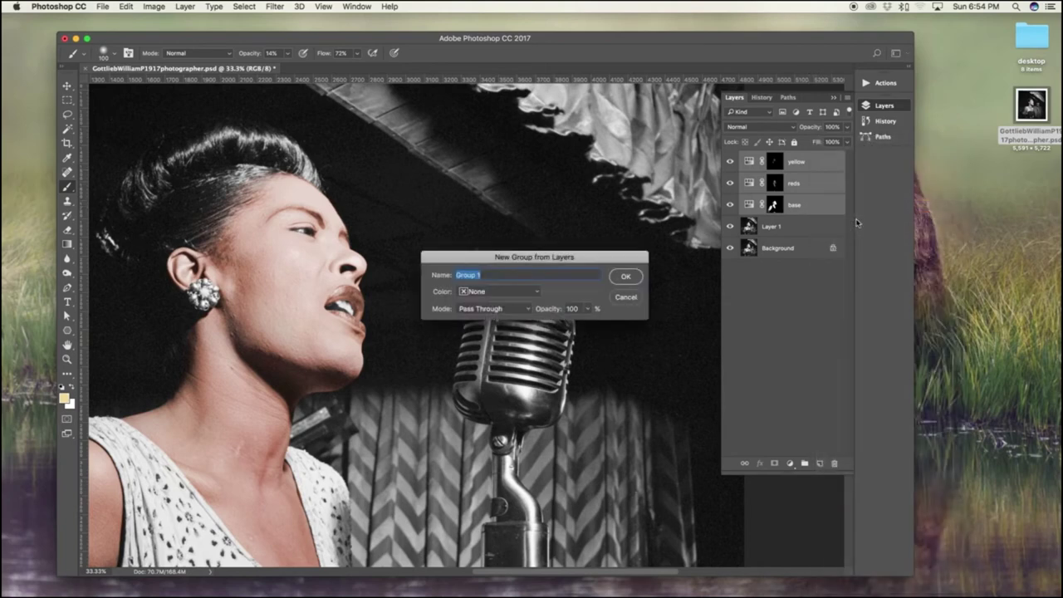
text(skin)
key(Return)
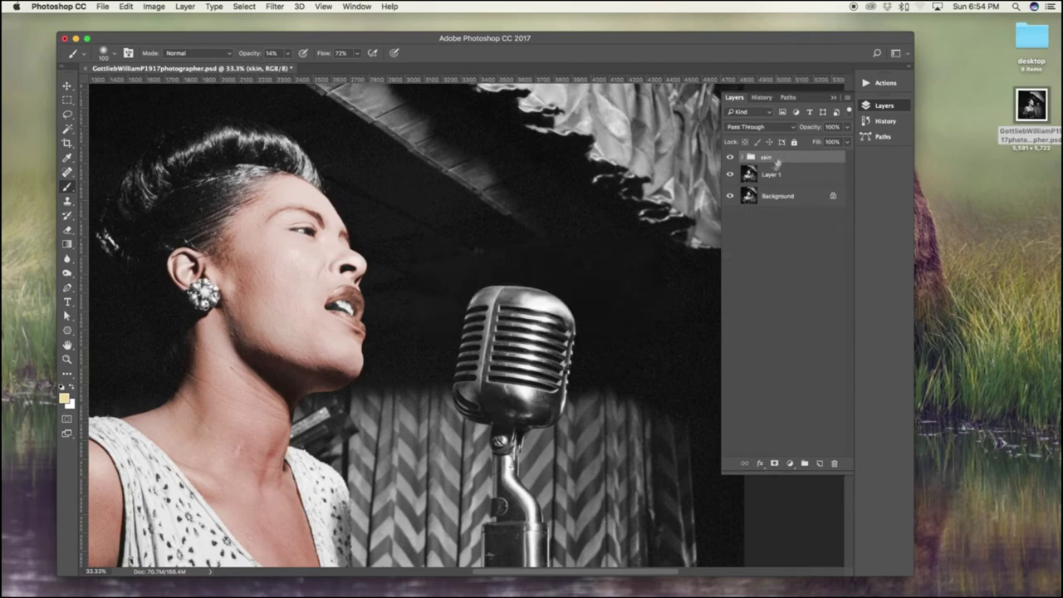
Compare the photo with and without the skin group's coloring, and inspect the skin on the face, neck and arm.
click(730, 157)
click(731, 157)
drag(373, 336, 590, 415)
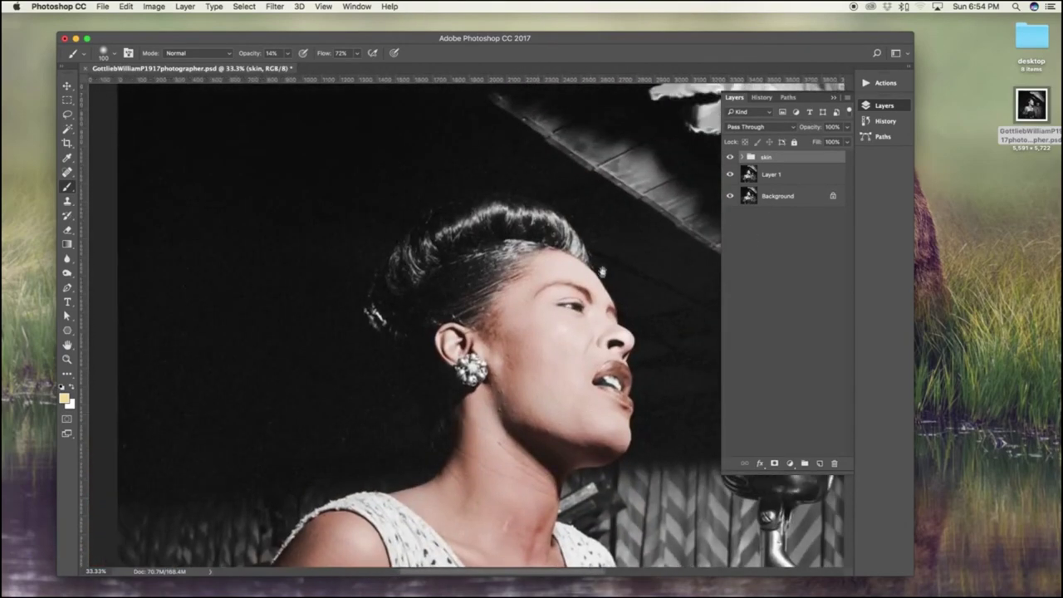
scroll(603, 273, right, 10)
scroll(602, 273, down, 3)
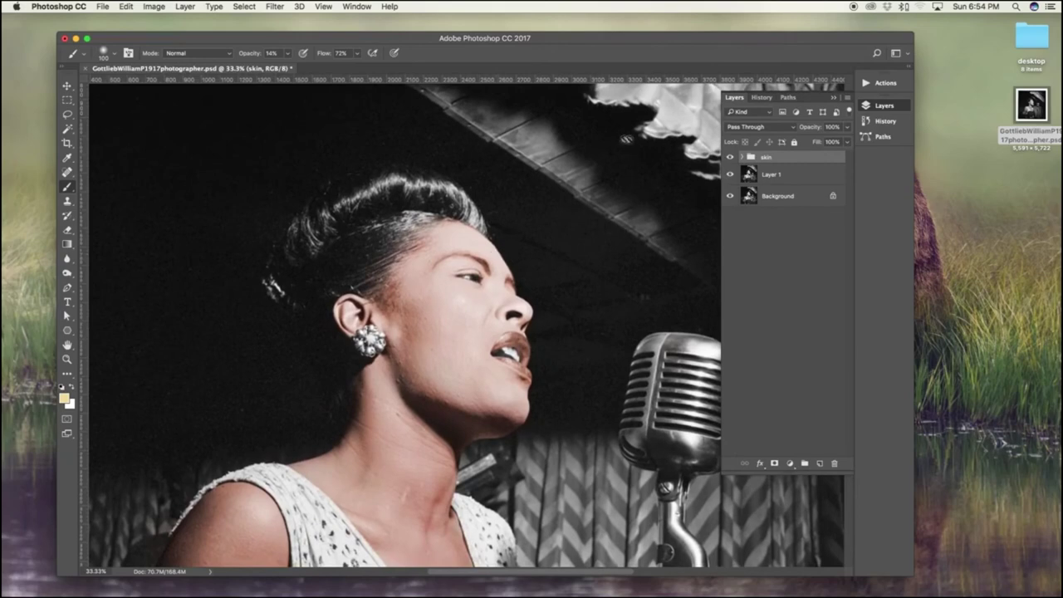
scroll(560, 314, left, 2)
scroll(561, 315, down, 3)
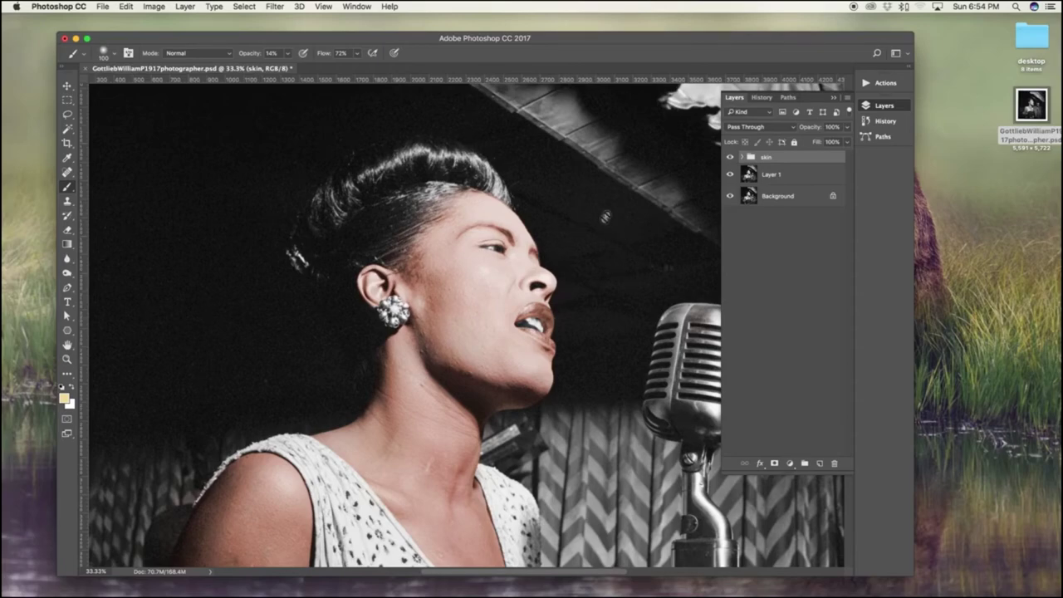
scroll(521, 138, down, 10)
drag(520, 138, 394, 358)
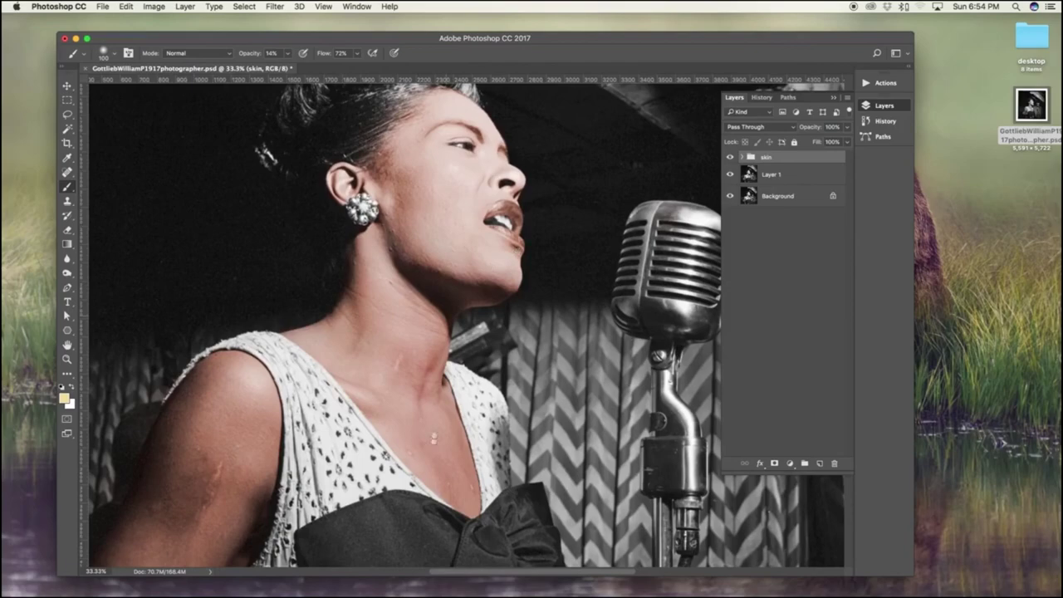
drag(435, 438, 616, 171)
drag(497, 310, 440, 342)
scroll(440, 342, up, 8)
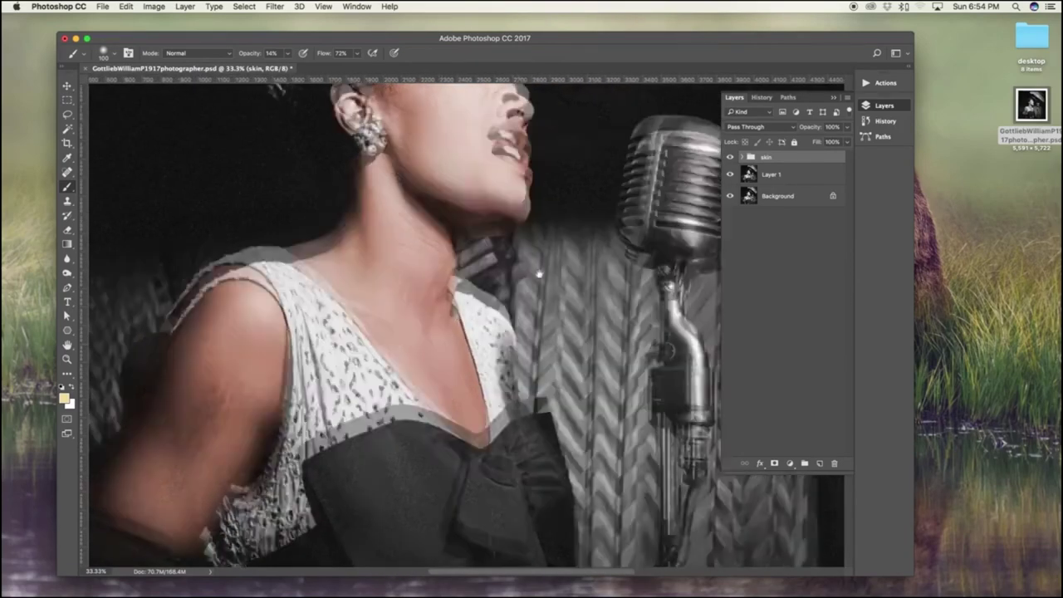
scroll(418, 404, up, 6)
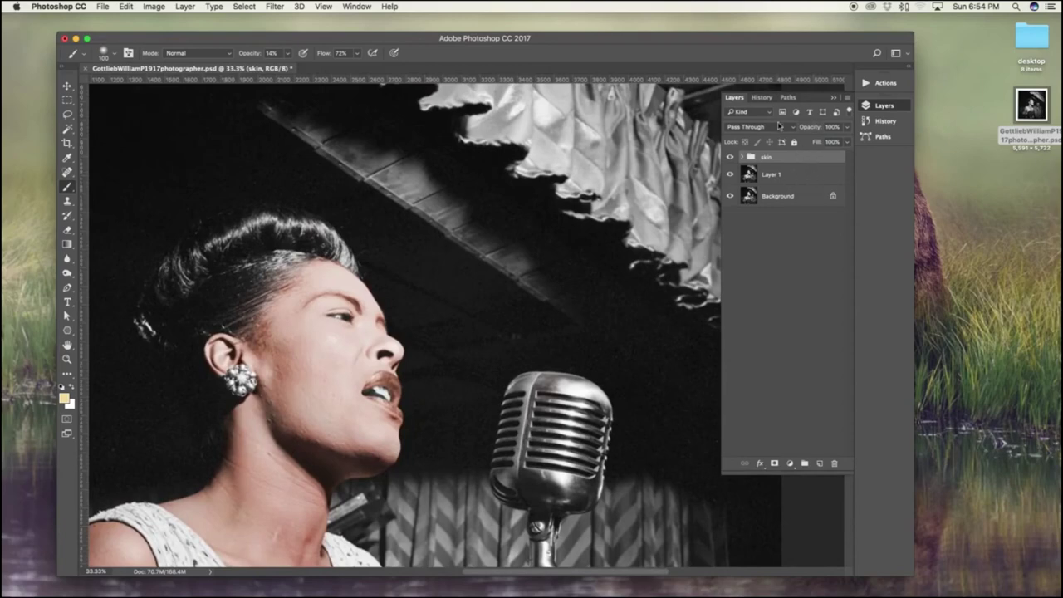
Add a Hue/Saturation adjustment layer above the skin group and rename it as lips.
click(184, 6)
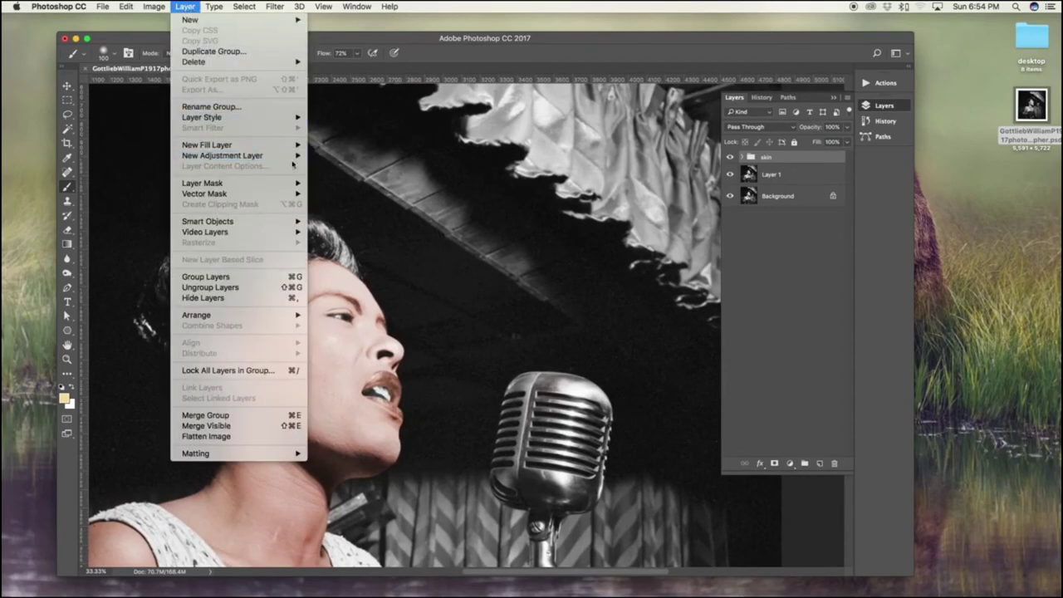
mouse_move(295, 158)
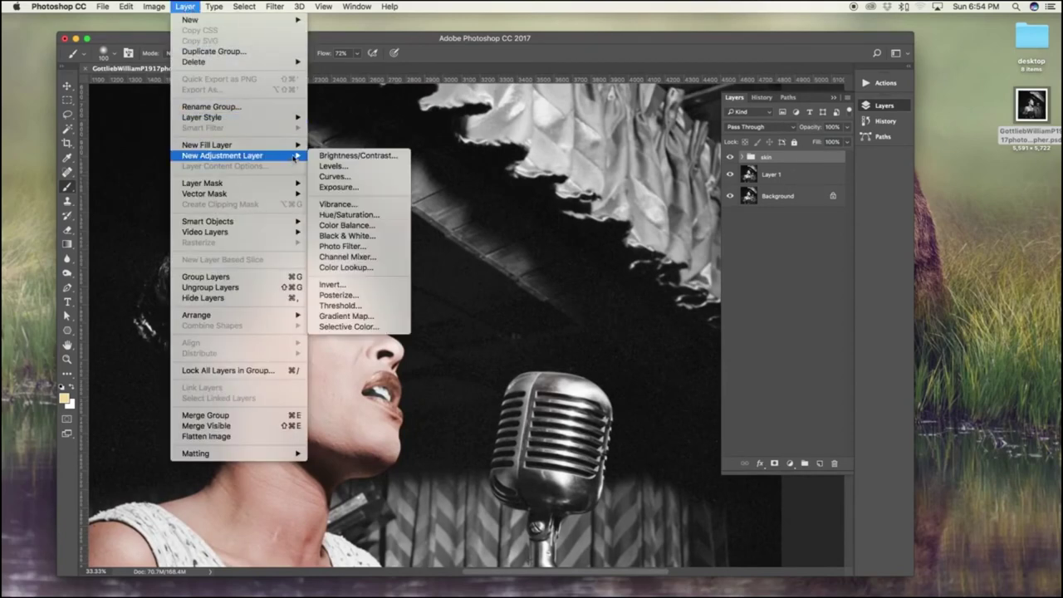
click(365, 214)
click(622, 247)
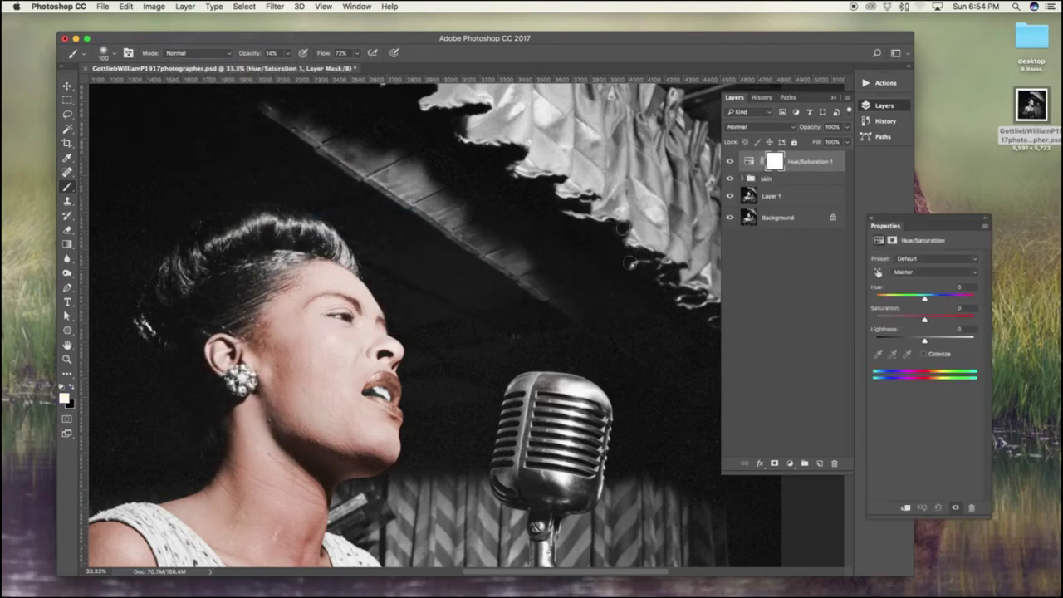
double_click(810, 162)
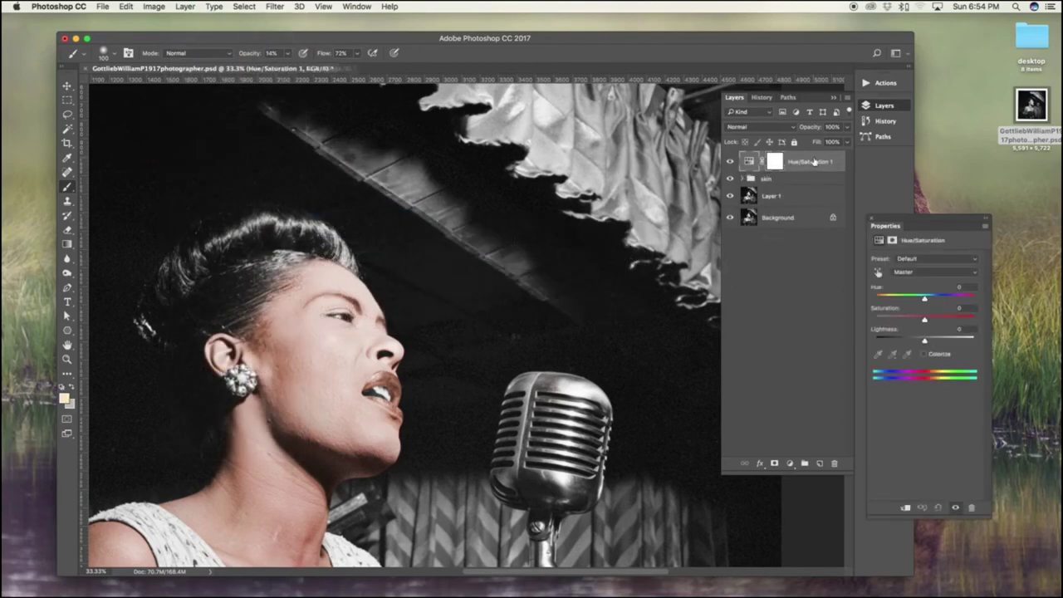
key(BackSpace)
text(lips)
key(Return)
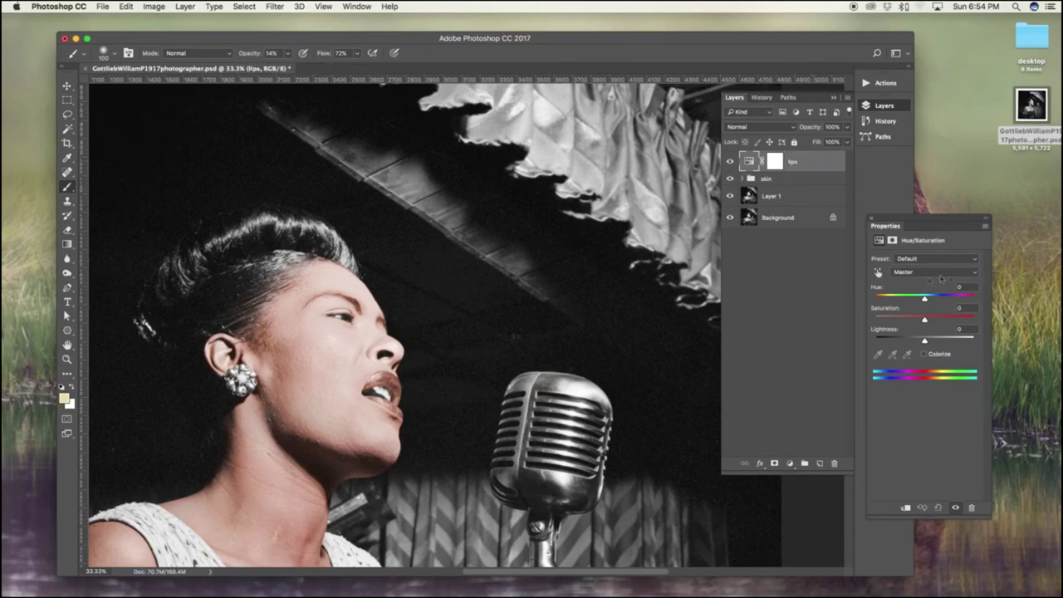
Colorize the lips layer with hue 348 and saturation 22, and invert its mask to black.
click(939, 353)
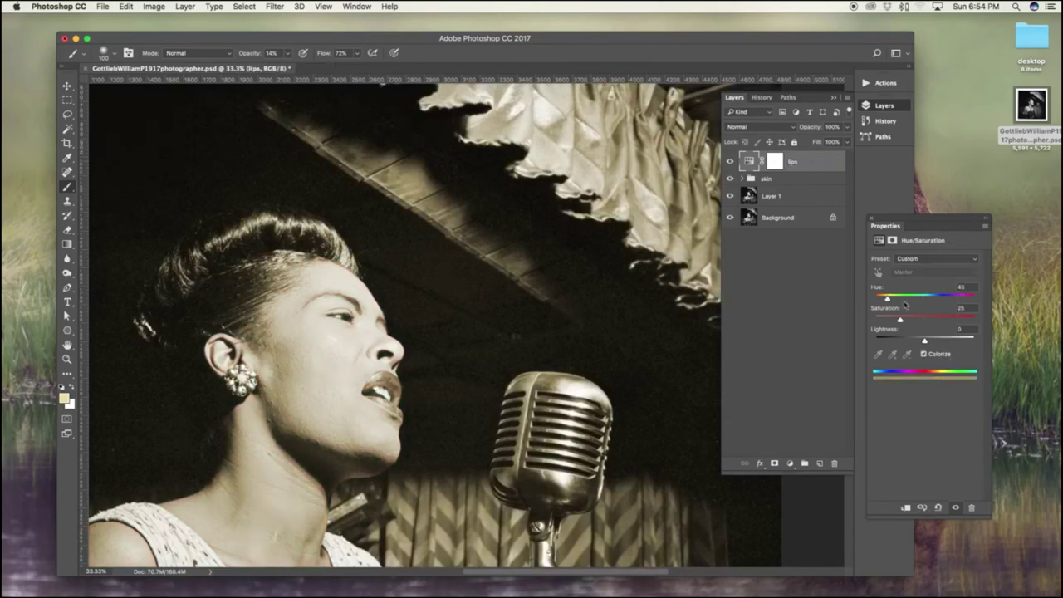
drag(888, 299, 963, 301)
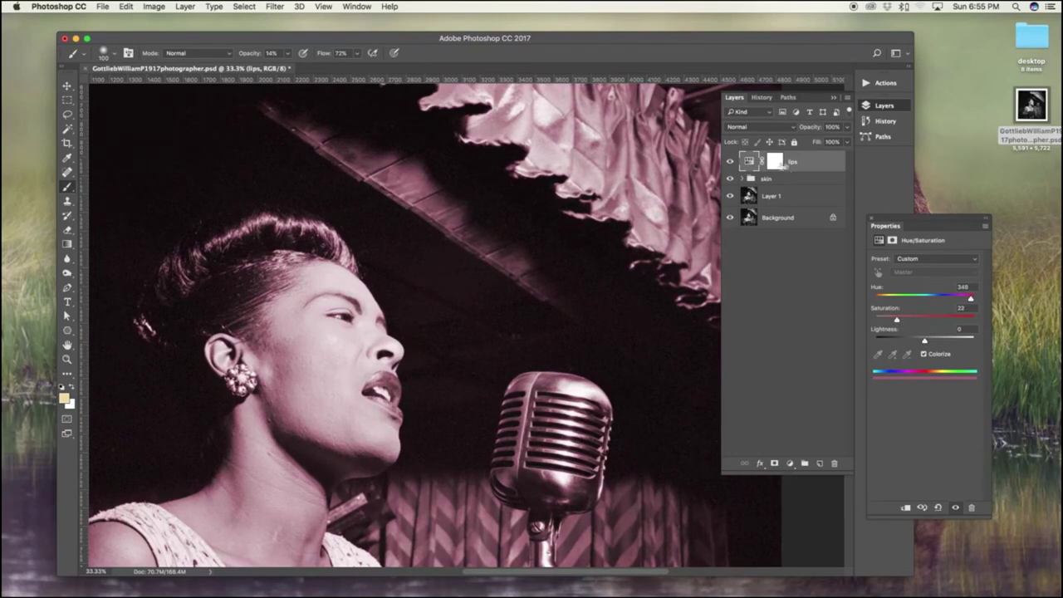
click(775, 161)
key(super+i)
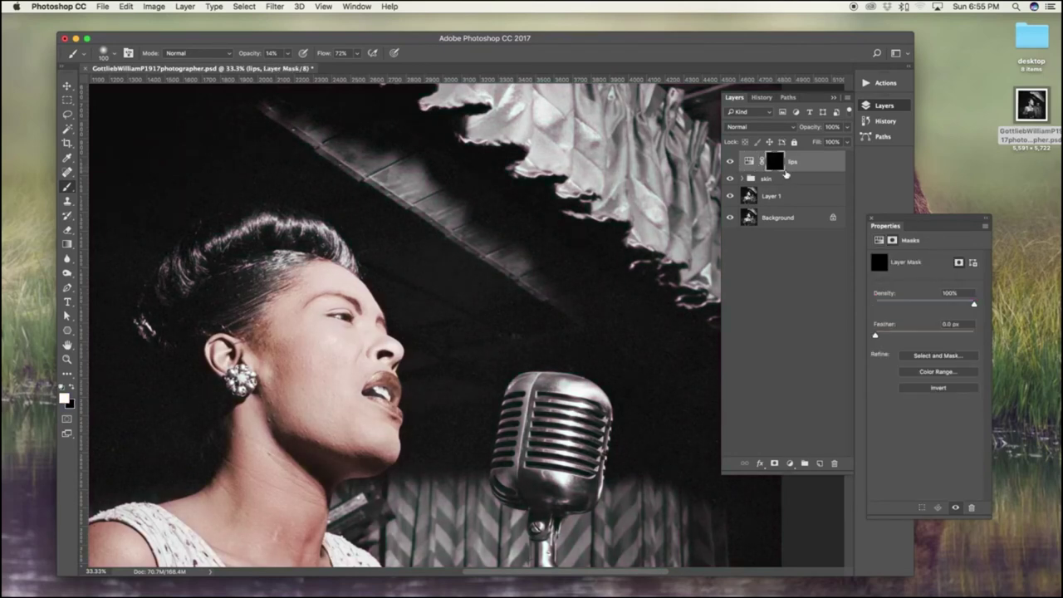
Paint the tint onto the upper and lower lips in the mask with a white 20 px brush at 100% opacity.
key(super+1)
drag(327, 433, 656, 218)
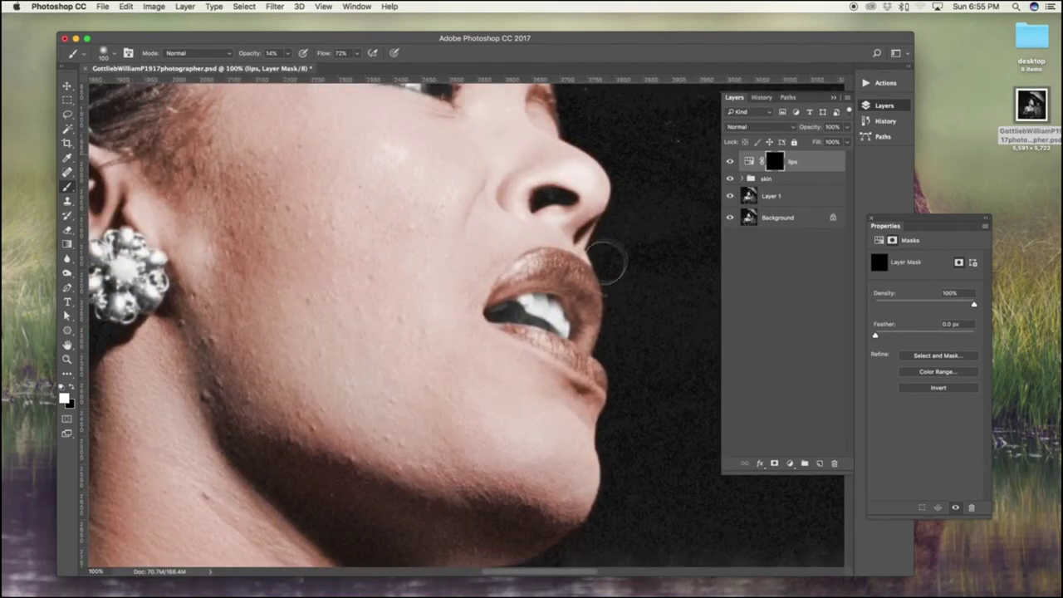
drag(287, 53, 331, 66)
drag(569, 269, 528, 269)
mouse_move(602, 257)
mouse_down()
mouse_move(562, 290)
mouse_move(585, 308)
mouse_move(590, 284)
mouse_move(579, 315)
mouse_move(595, 308)
mouse_move(562, 344)
mouse_move(506, 327)
mouse_up()
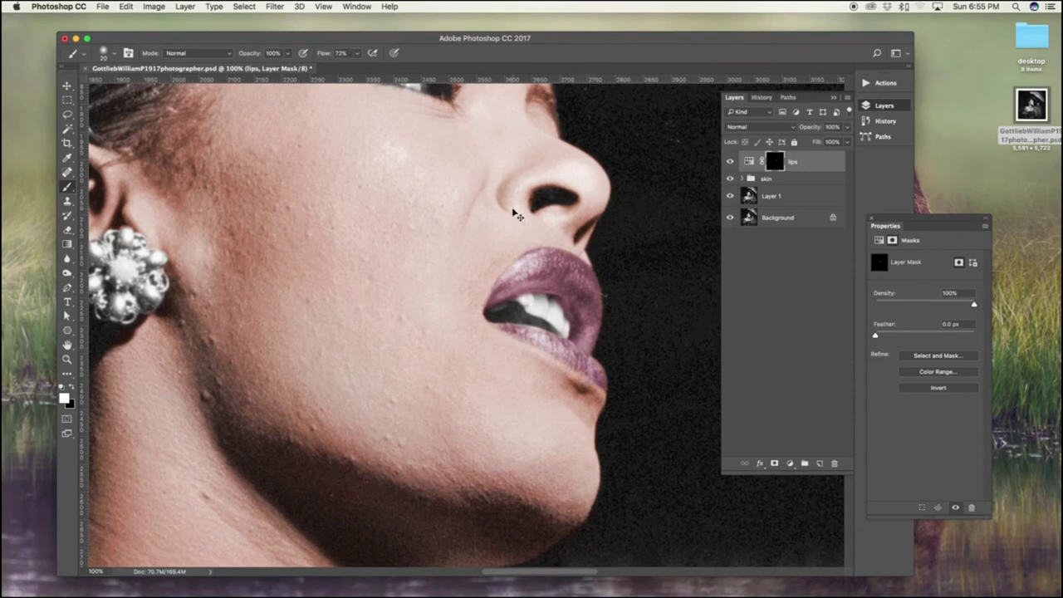
Change the lips layer's Hue/Saturation color to hue 0 and saturation 35.
key(super+minus)
key(super+minus)
key(super+minus)
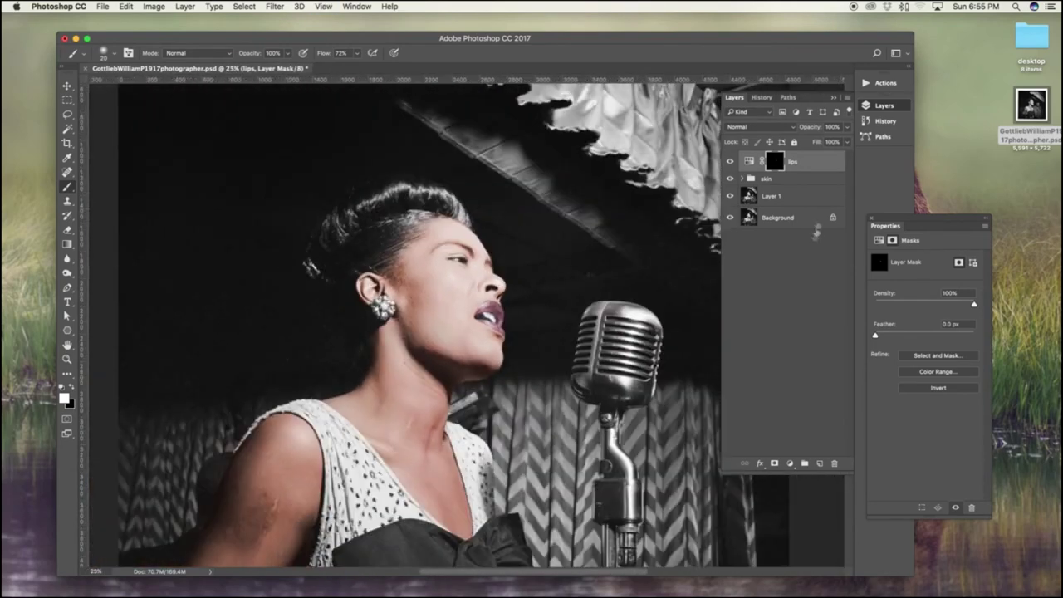
click(749, 162)
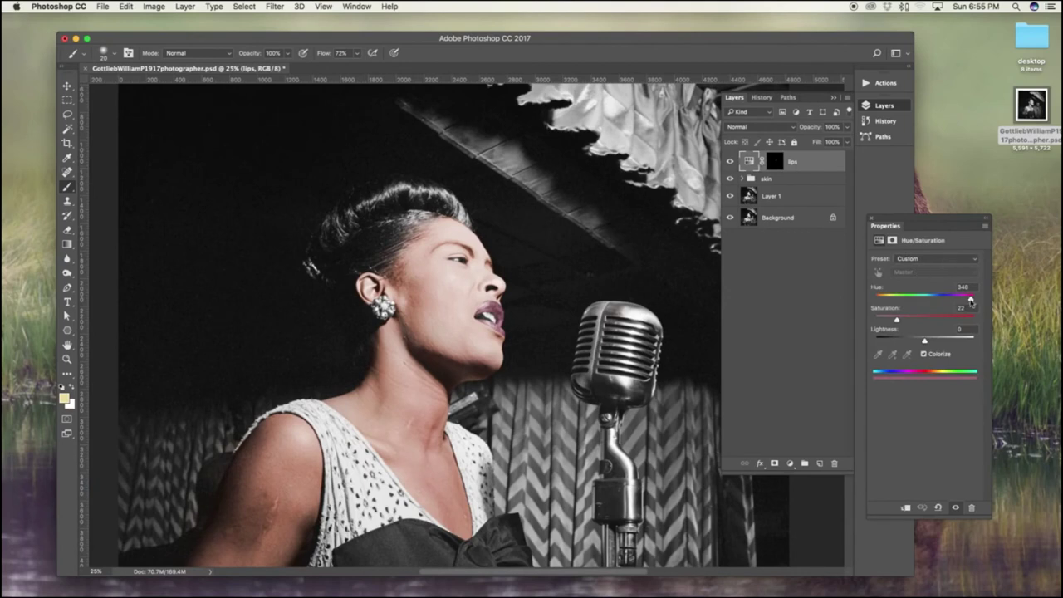
drag(971, 299, 913, 321)
drag(879, 300, 876, 299)
click(877, 224)
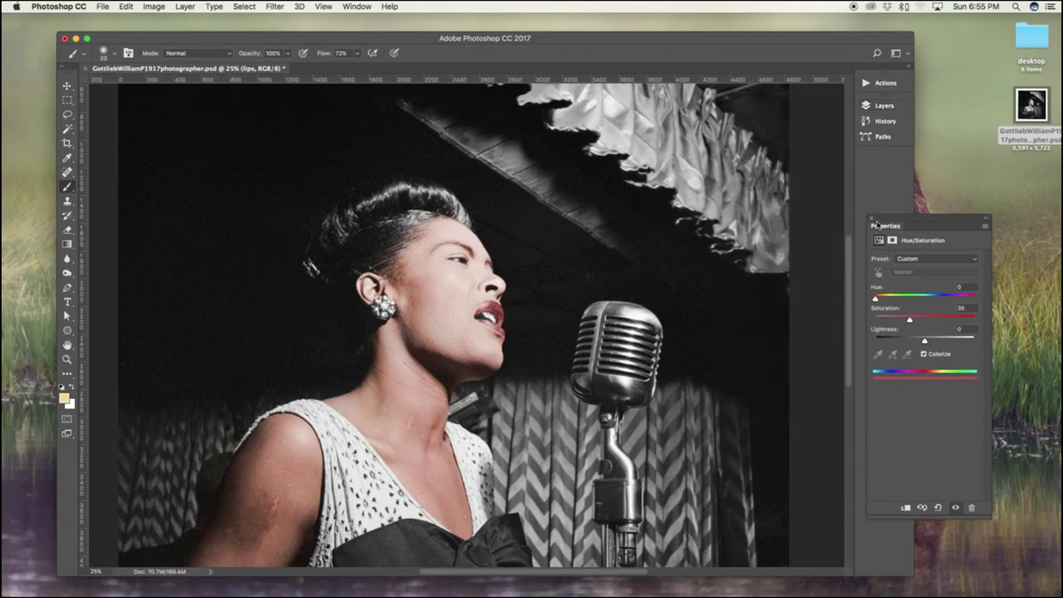
click(874, 221)
Inspect the recolored lips together with the face and hair at closer magnification.
key(super+1)
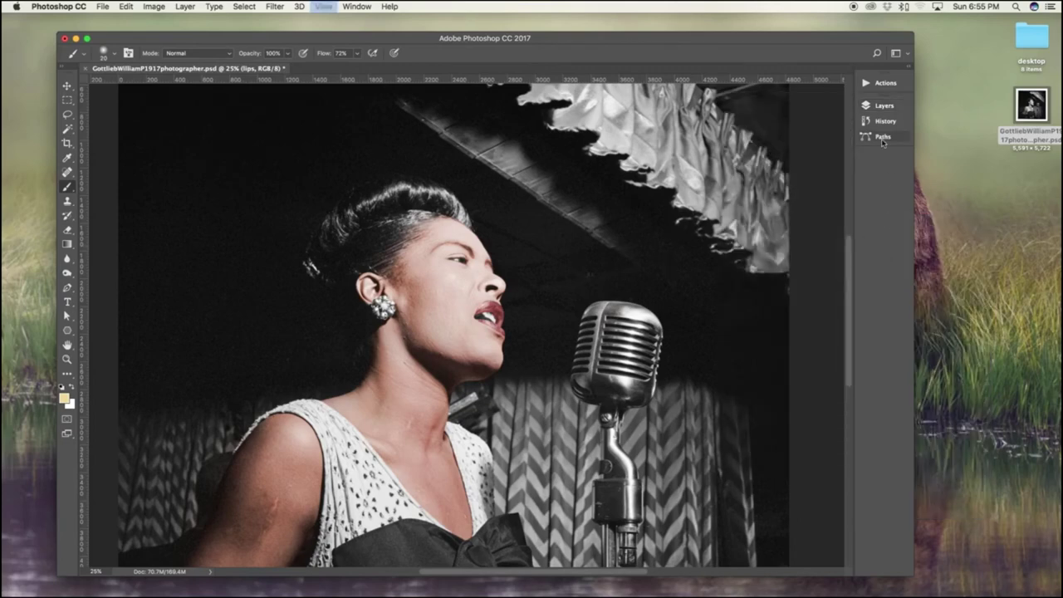
drag(593, 325, 647, 472)
drag(478, 257, 742, 304)
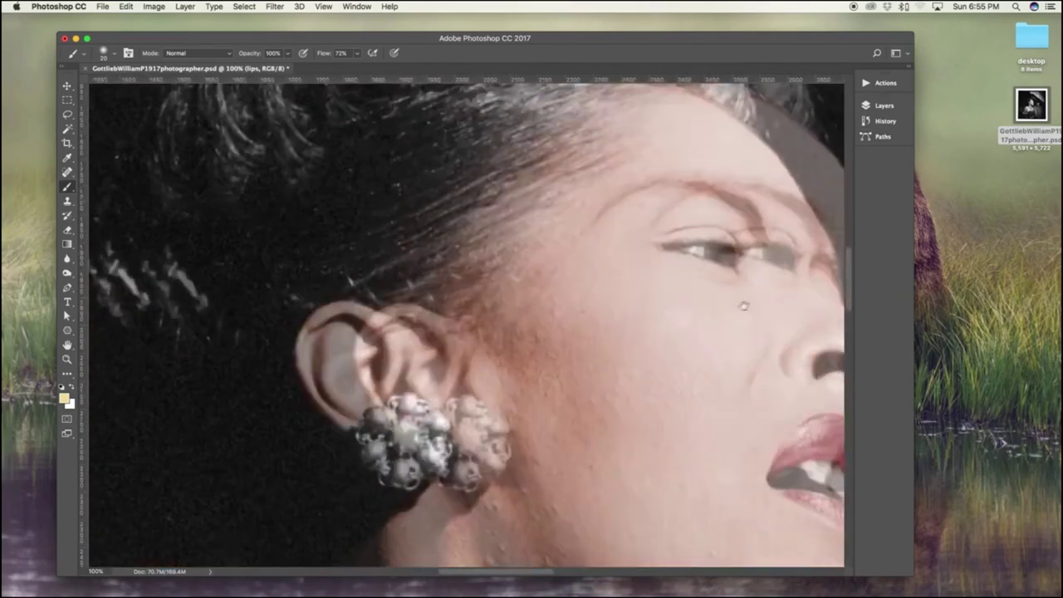
key(super+minus)
key(super+minus)
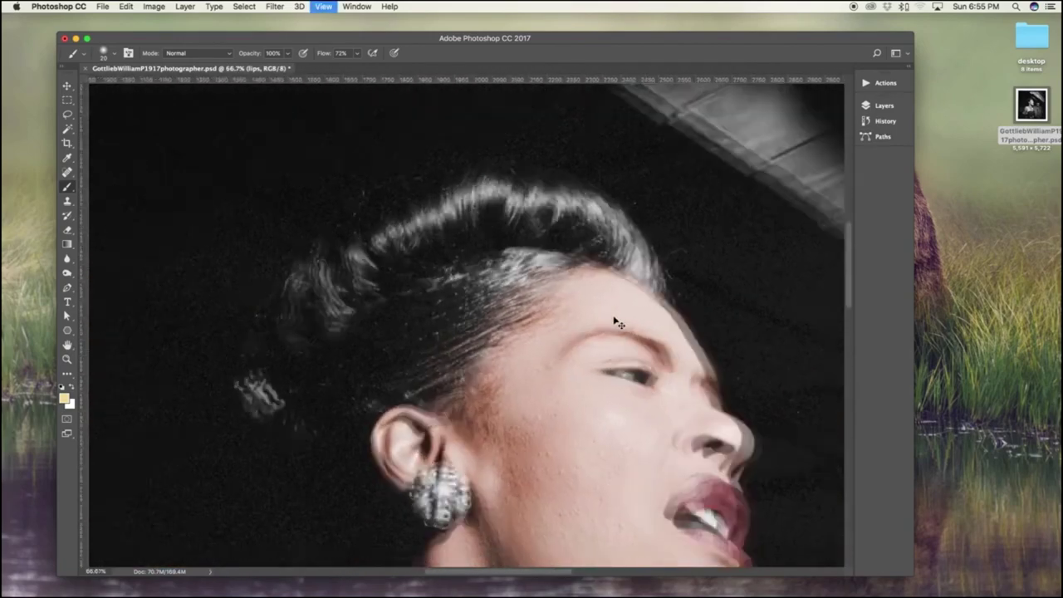
scroll(631, 430, down, 5)
scroll(631, 430, right, 5)
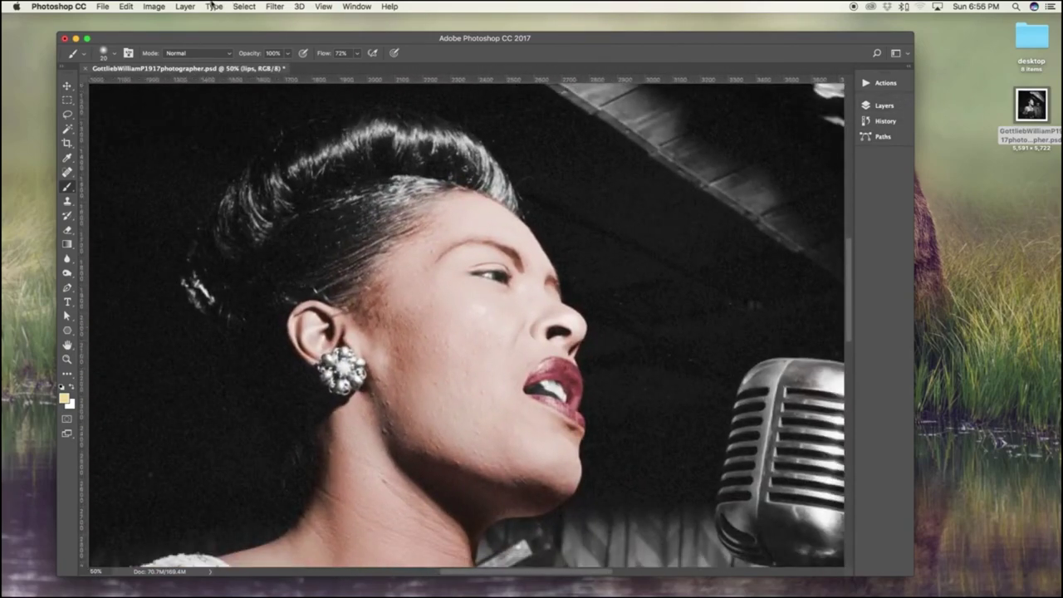
Add a Hue/Saturation adjustment layer above the lips layer and rename it as hair.
click(186, 6)
mouse_move(284, 158)
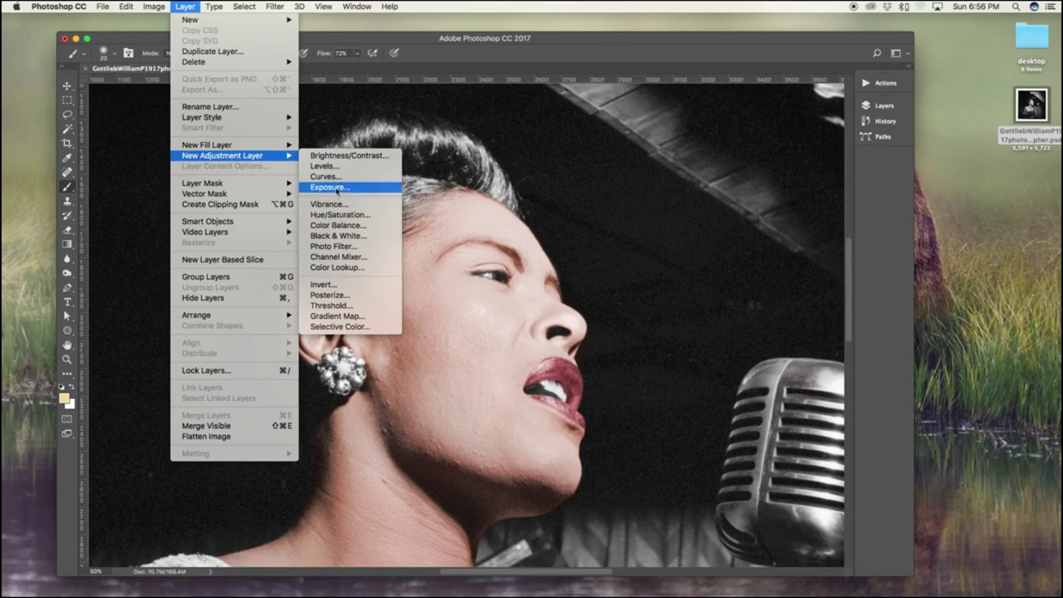
click(341, 215)
click(633, 245)
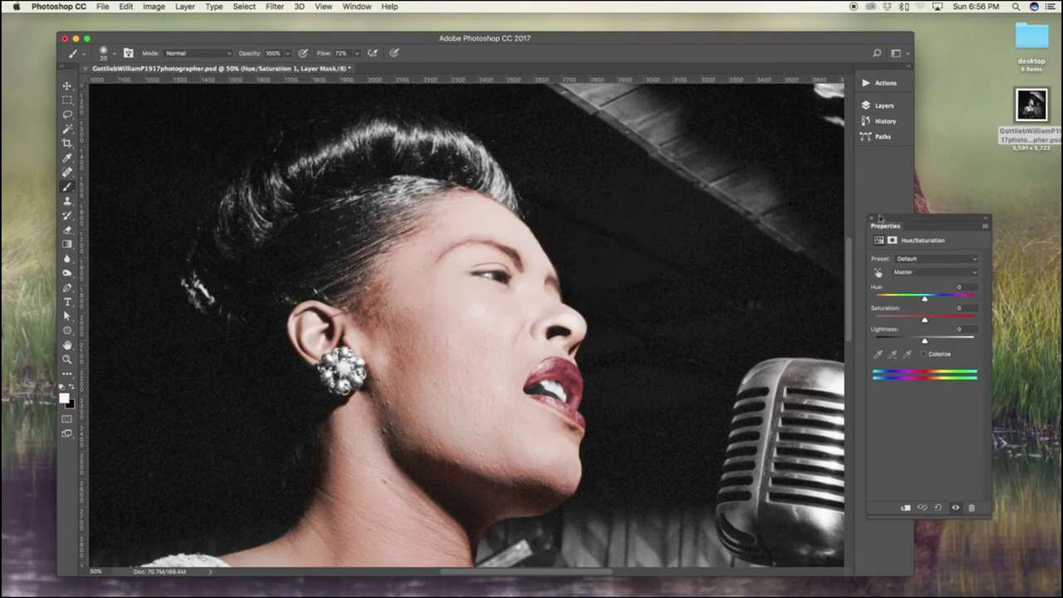
click(884, 105)
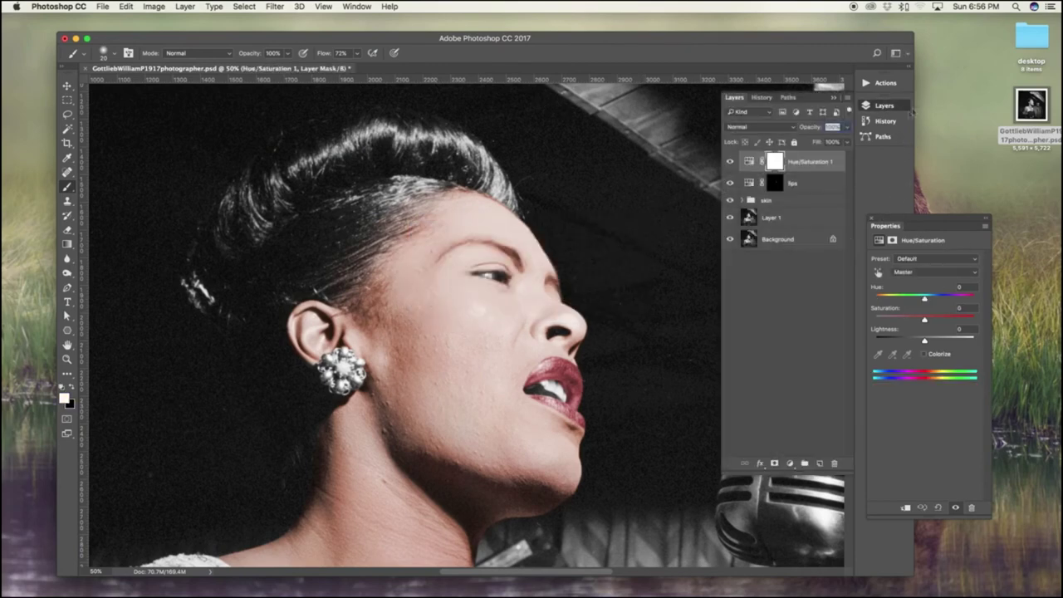
double_click(809, 161)
text(hai)
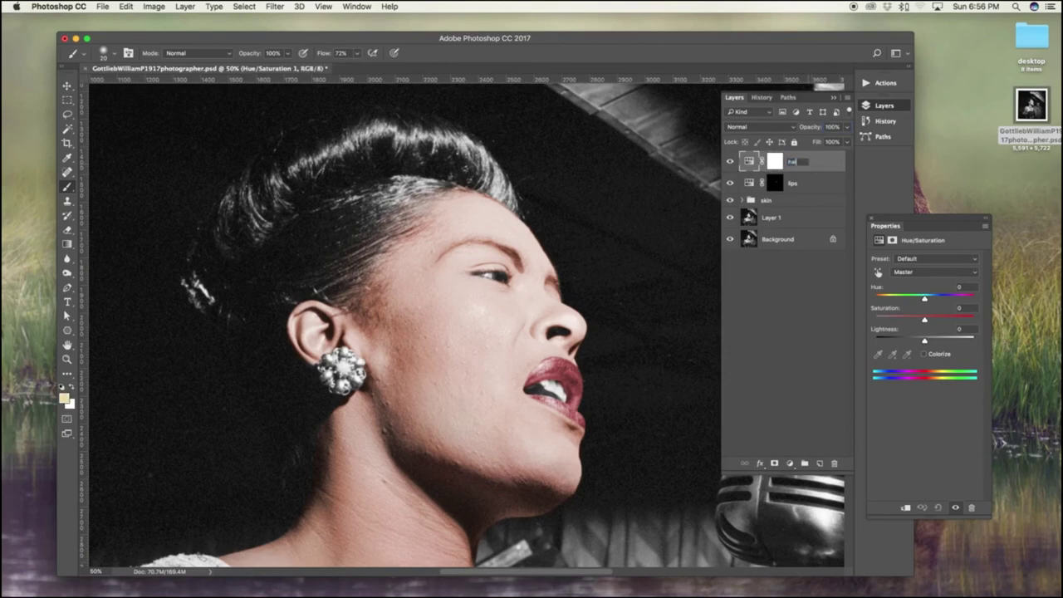
text(ir)
key(Return)
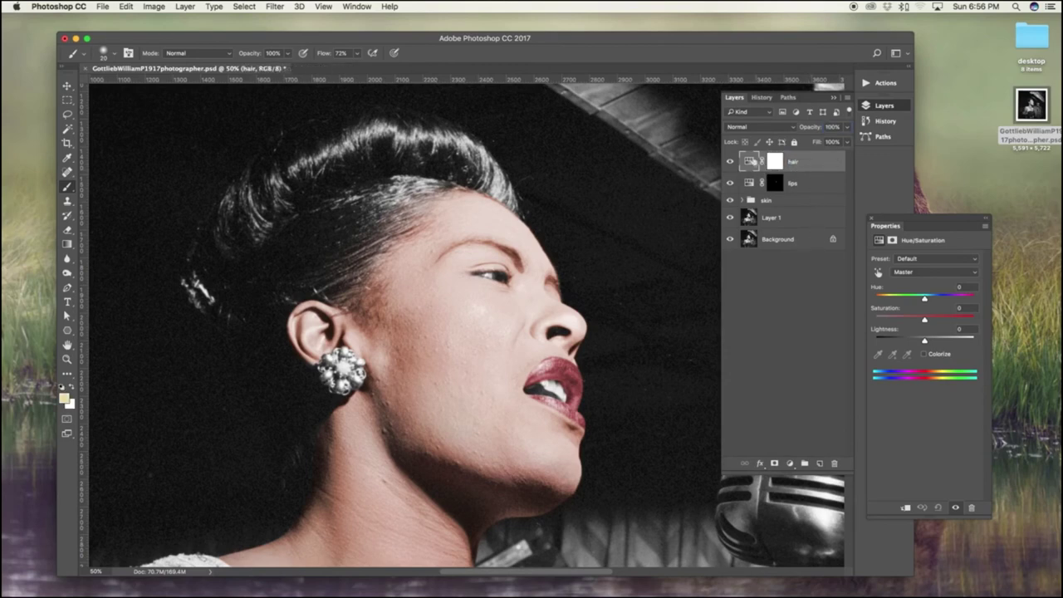
Colorize the hair layer with hue 12 and saturation 20, and invert its layer mask to hide the tint.
click(930, 354)
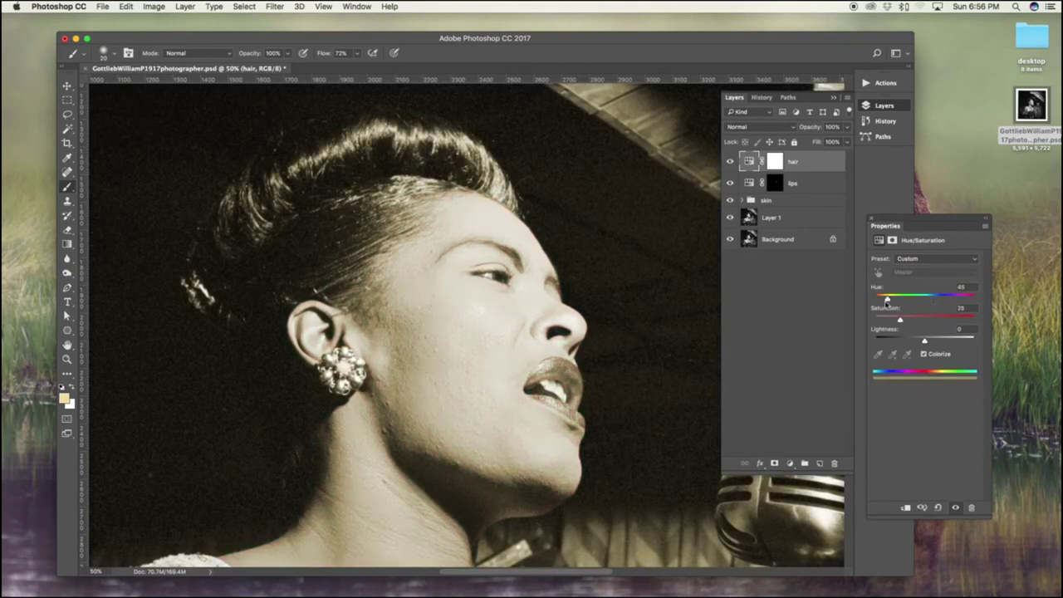
drag(887, 298, 901, 321)
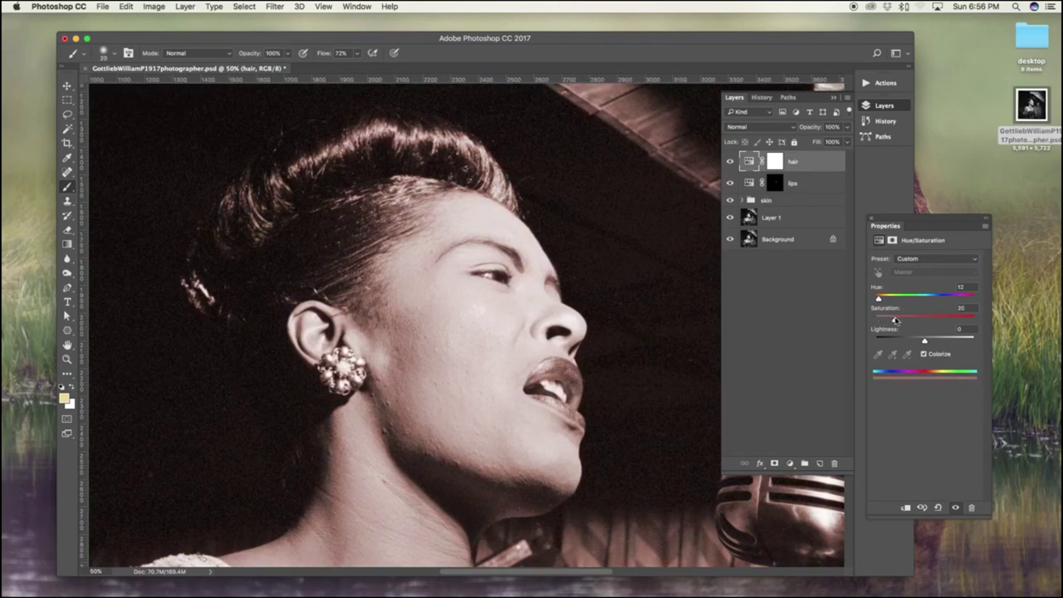
click(774, 162)
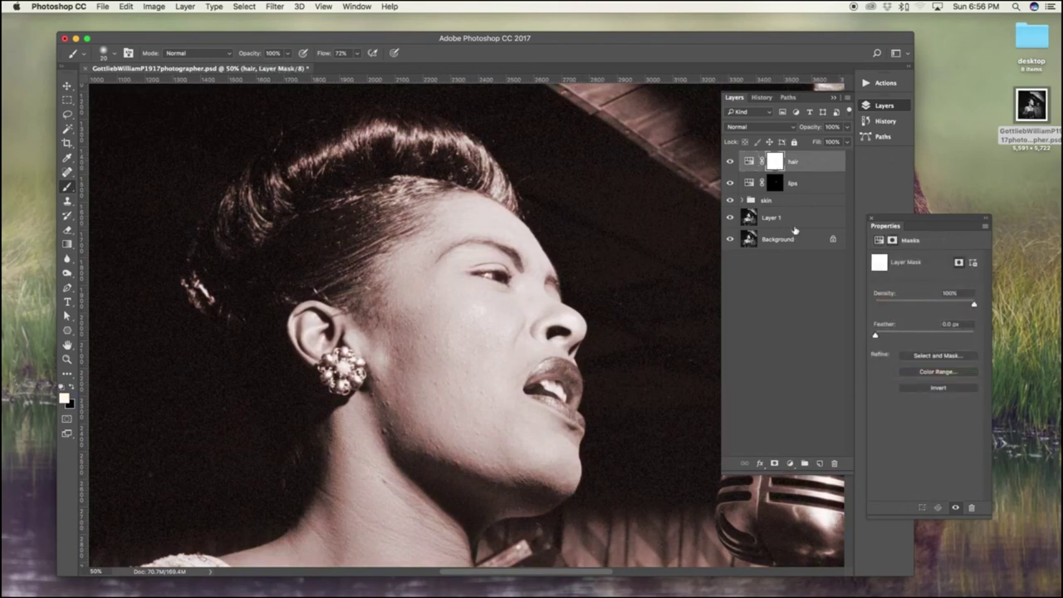
key(ctrl+i)
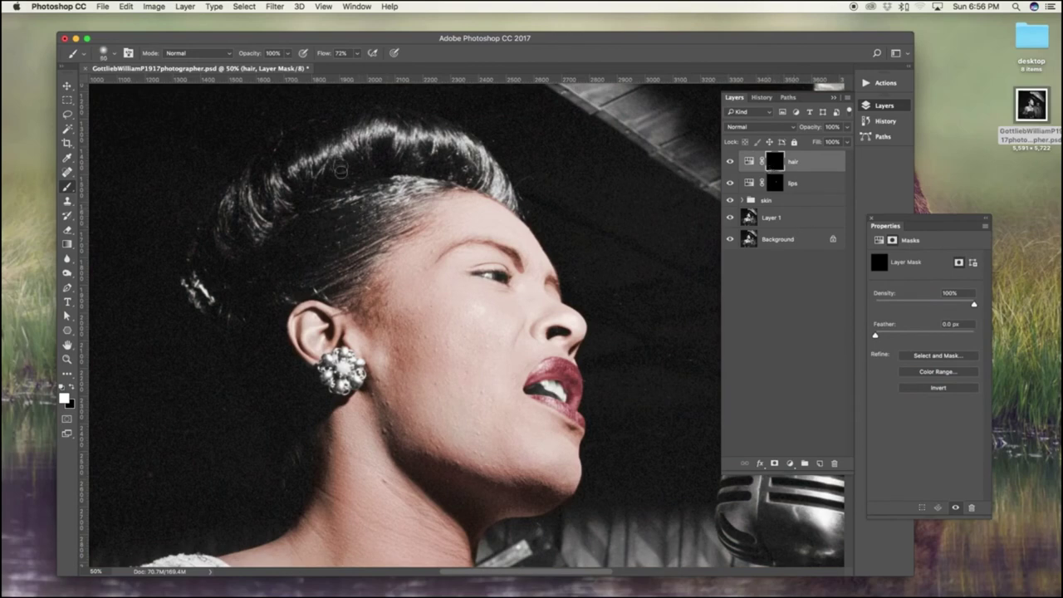
Paint the tint onto the singer's hair in the mask with a white brush at 24% opacity.
drag(287, 52, 250, 70)
mouse_move(440, 159)
mouse_down()
mouse_move(480, 171)
mouse_move(473, 164)
mouse_up()
key(super+minus)
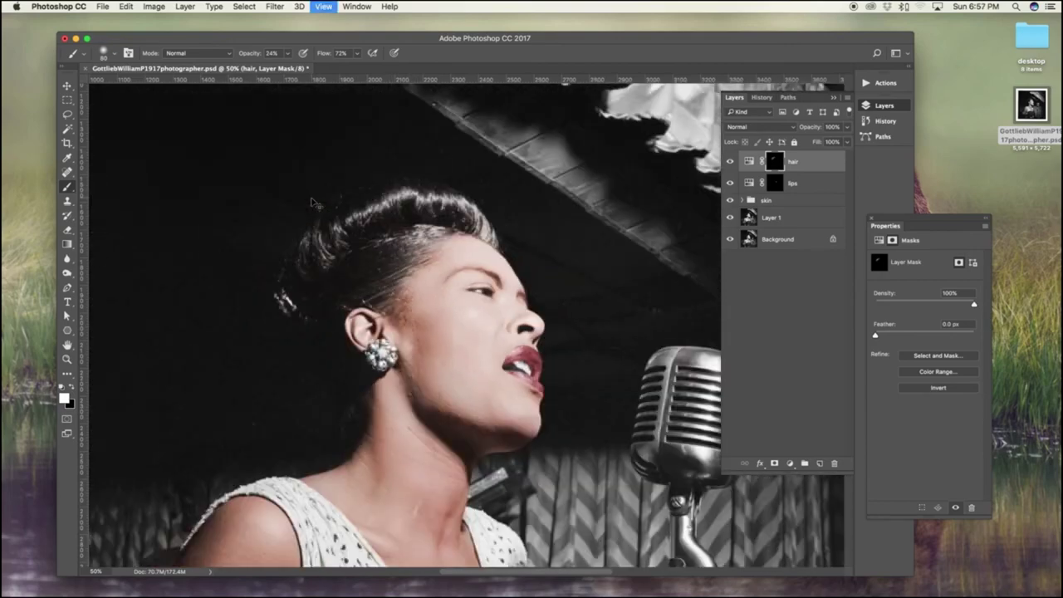
scroll(311, 197, down, 3)
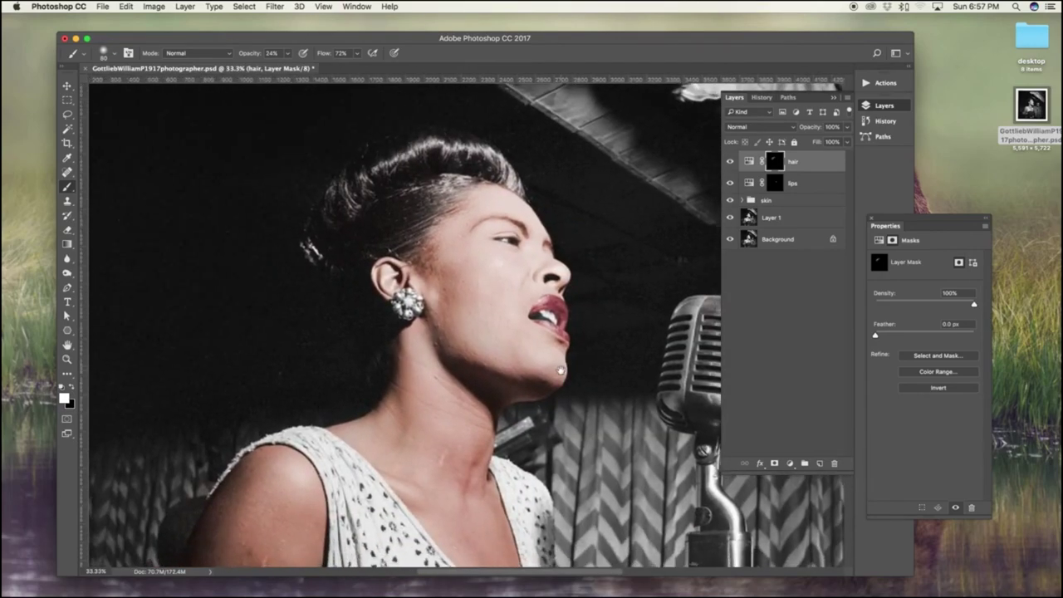
key(super+minus)
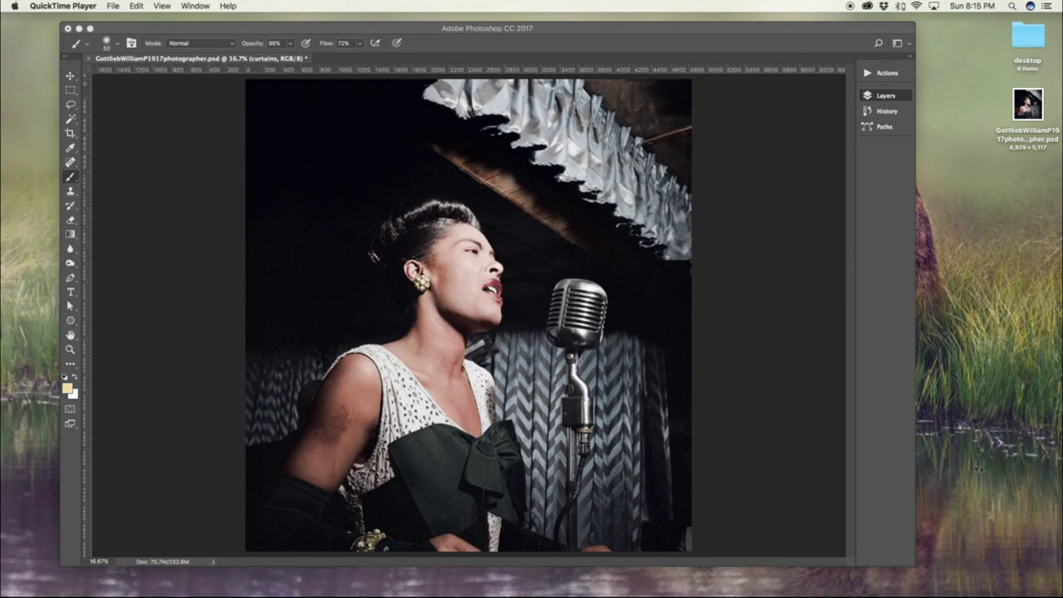
Switch to Photoshop and examine the adjustment layers inside the curtains group, leaving the group collapsed.
click(555, 37)
drag(582, 31, 566, 30)
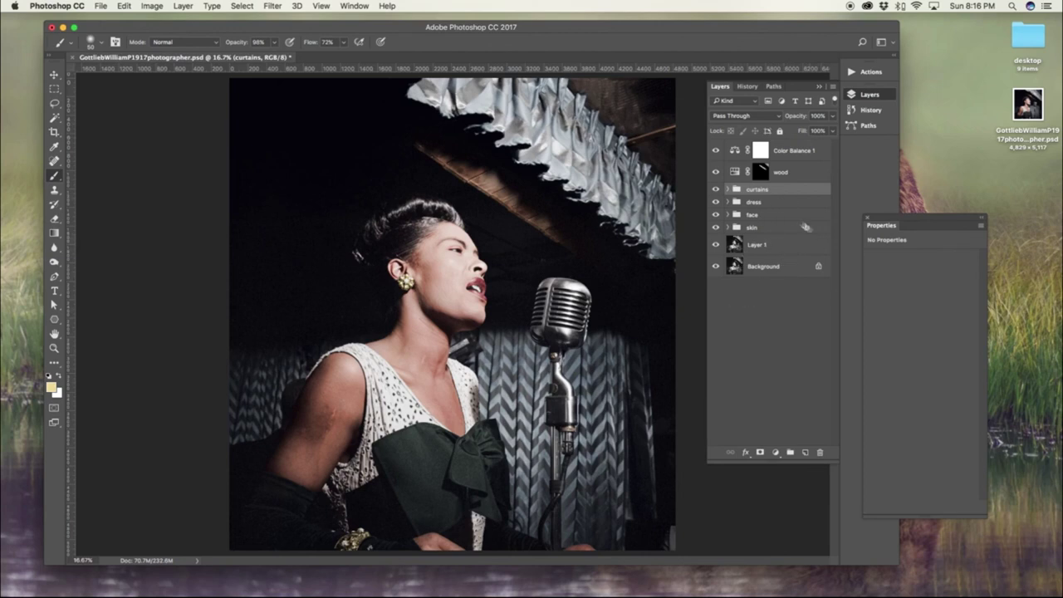
click(727, 190)
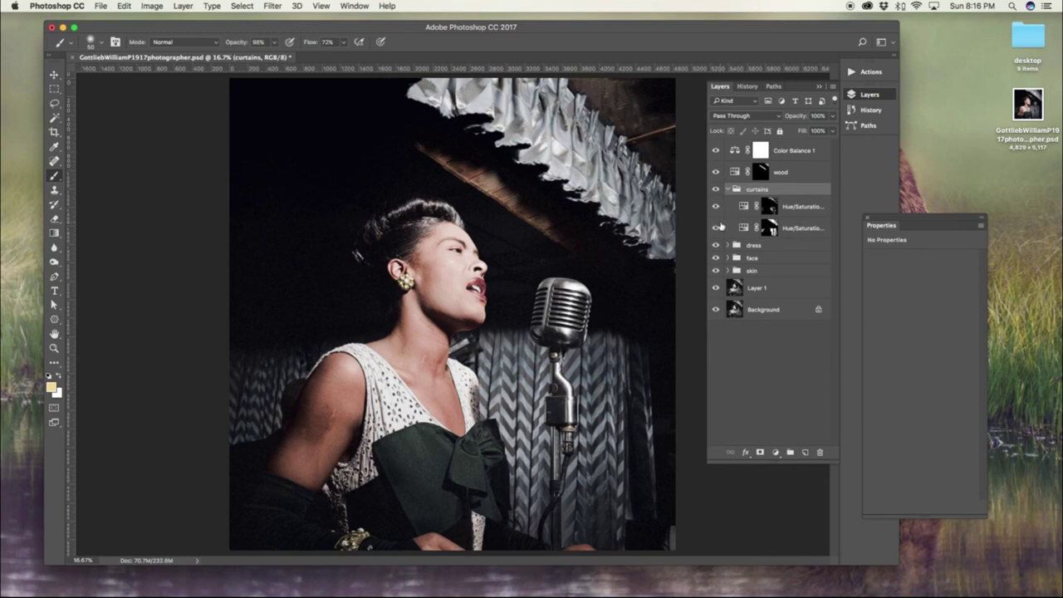
click(727, 190)
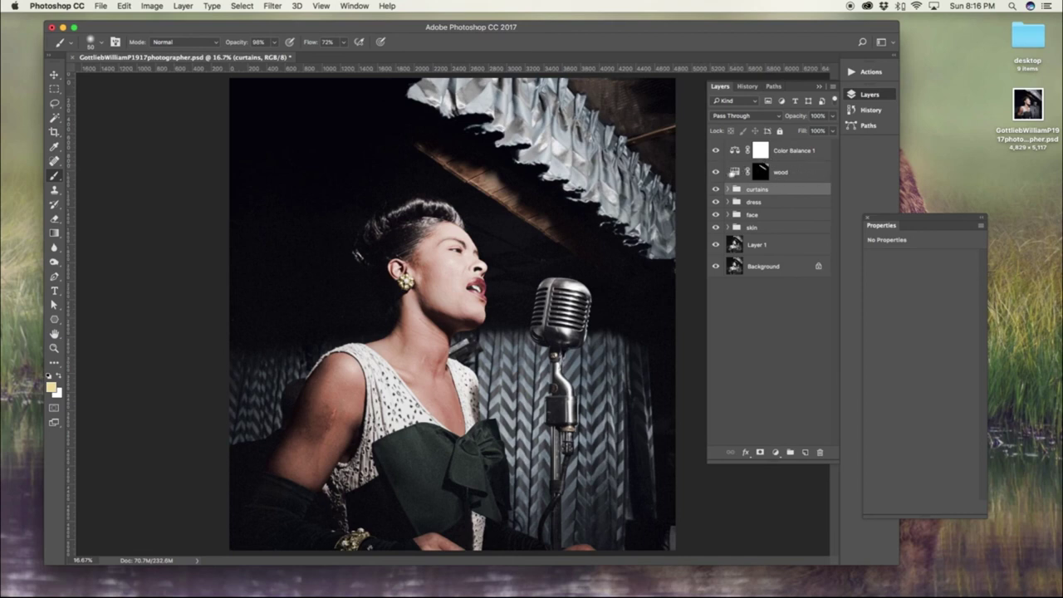
Rename the Color Balance 1 layer as colorcast.
double_click(795, 151)
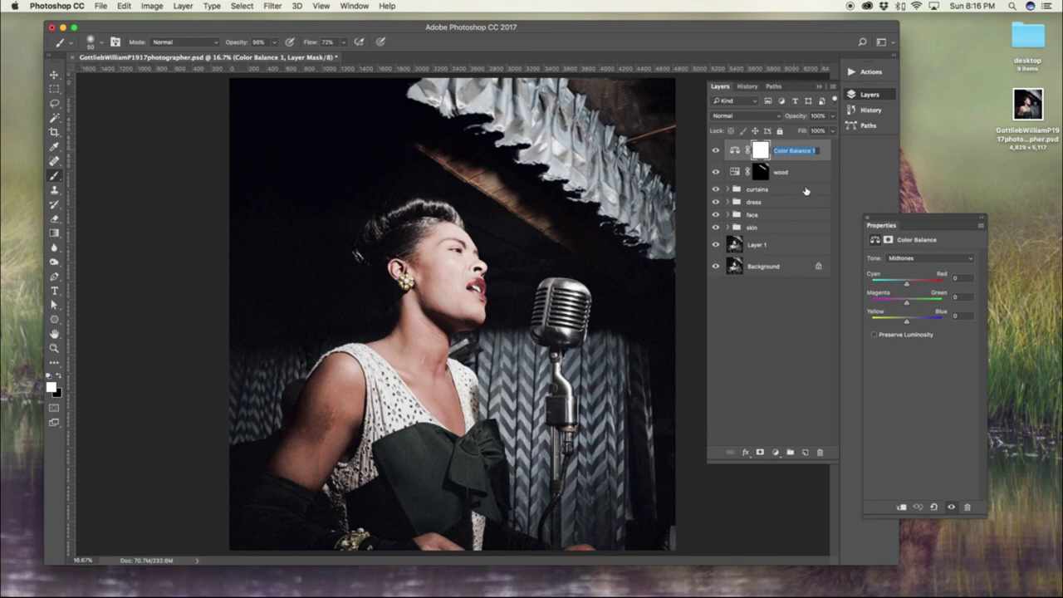
text(c)
text(olorco)
key(Return)
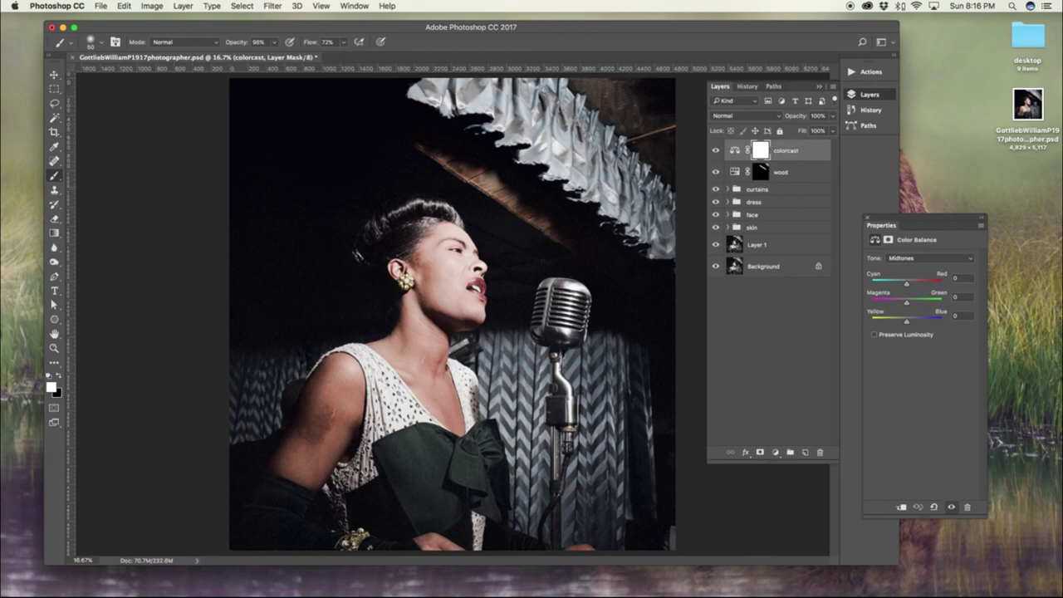
Compare the image with and without the colorcast layer, leaving the layer visible.
click(716, 151)
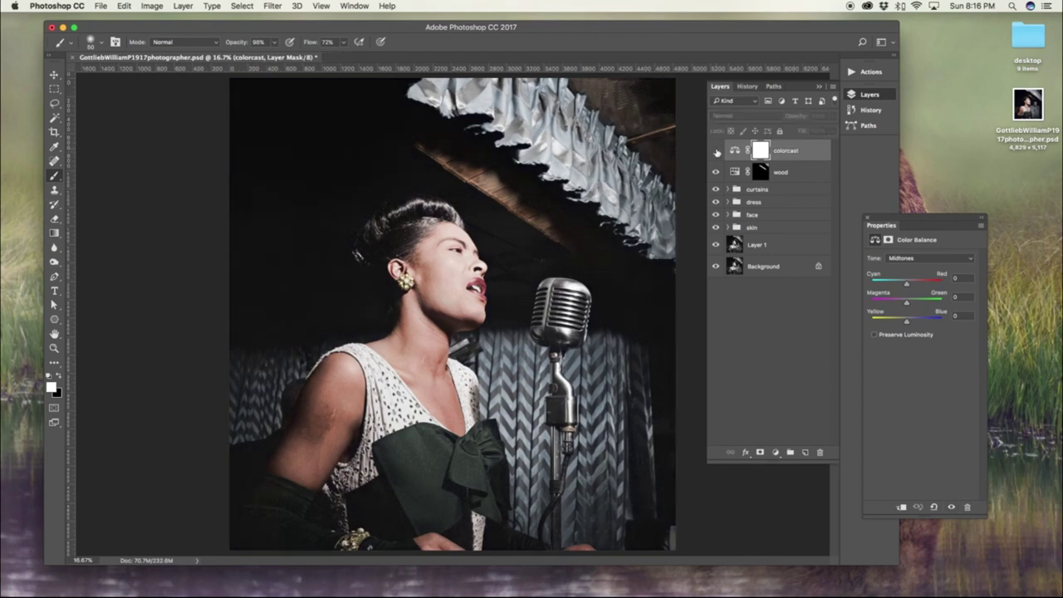
click(716, 152)
click(717, 154)
click(717, 153)
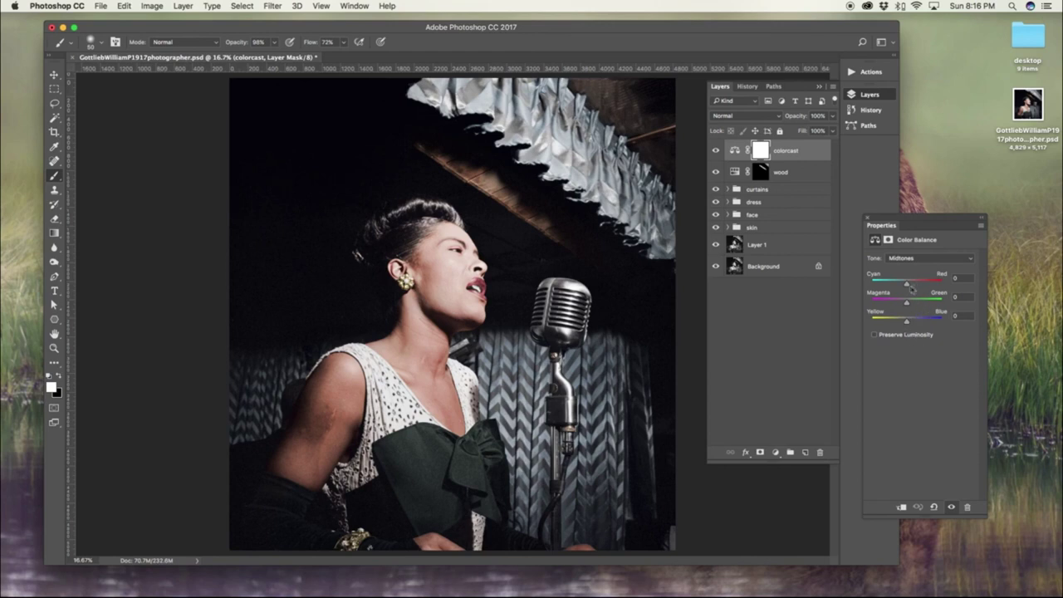
click(717, 150)
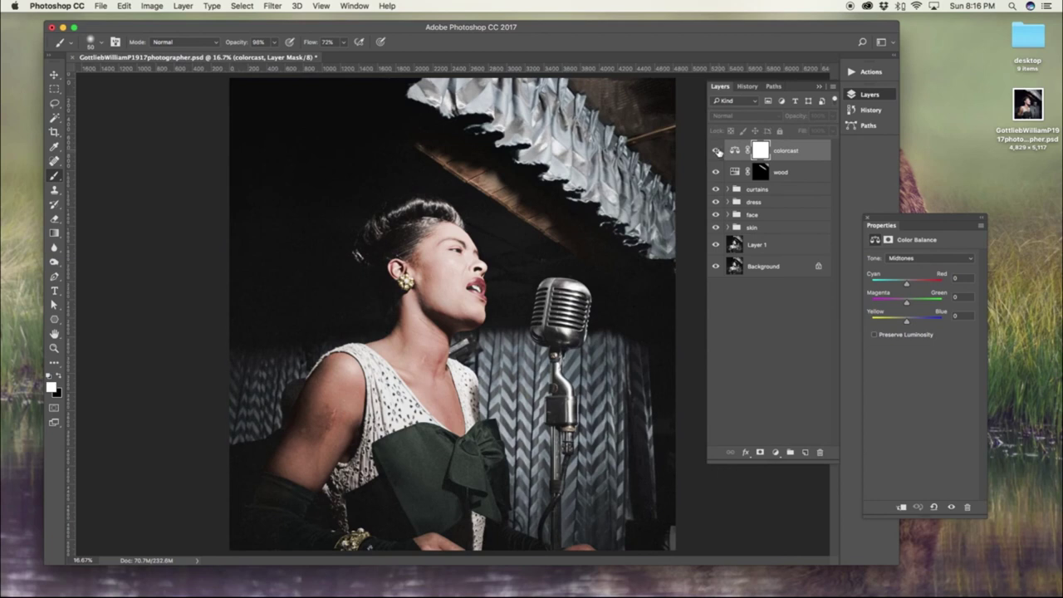
click(717, 151)
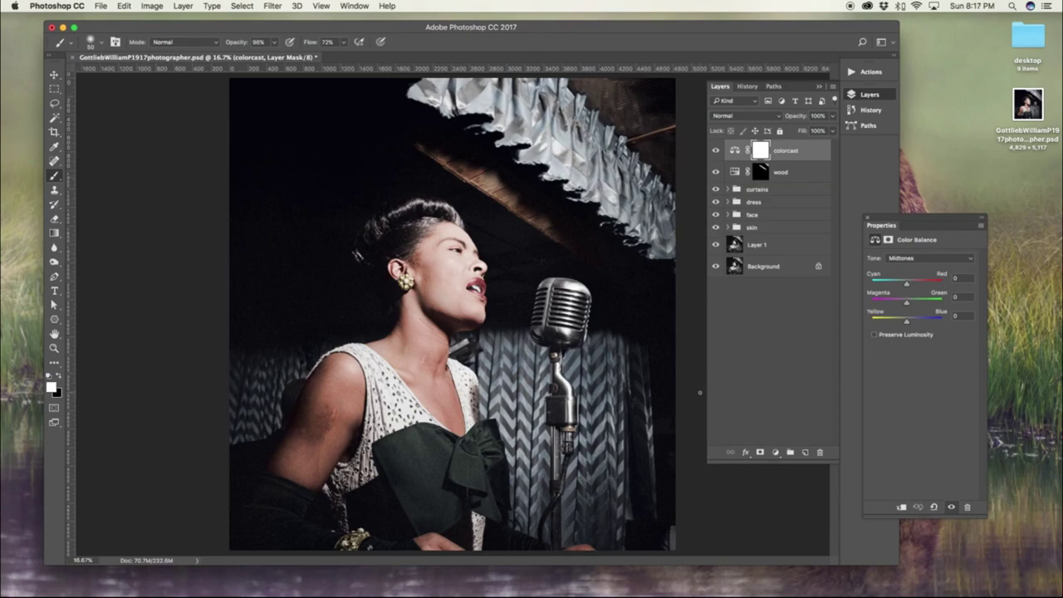
Inspect the microphone, its stand and the screws at 100% magnification, and return to the whole image.
key(super+1)
drag(591, 336, 135, 266)
scroll(603, 396, down, 5)
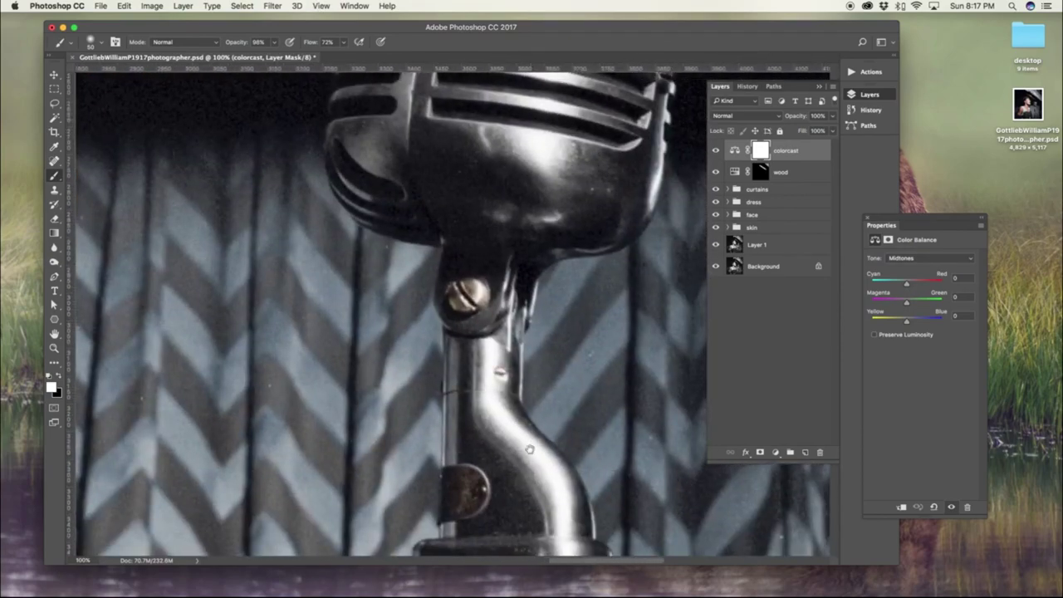
scroll(513, 252, down, 5)
scroll(512, 251, down, 10)
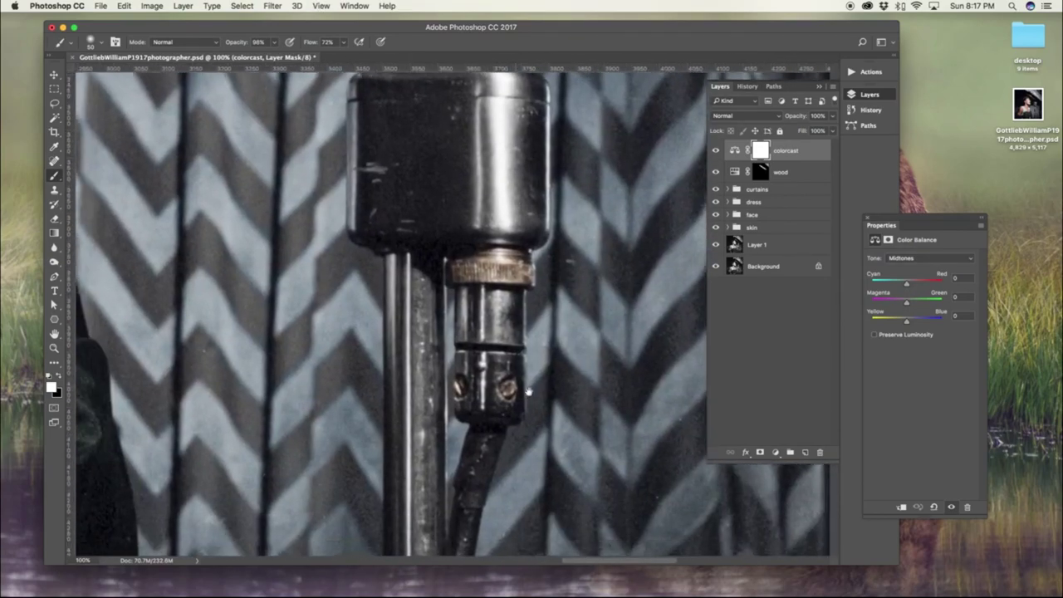
key(super+0)
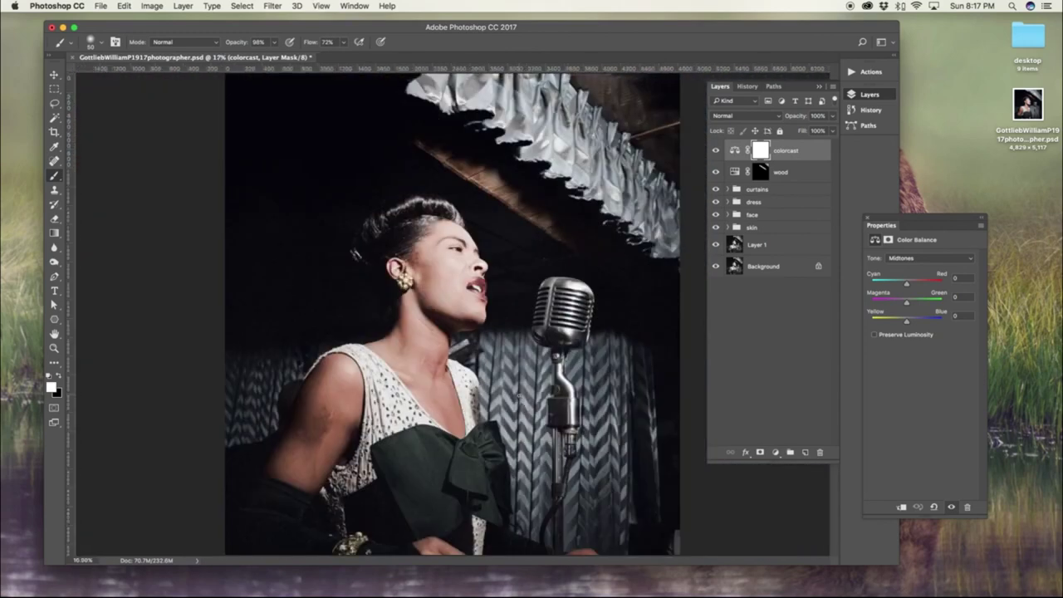